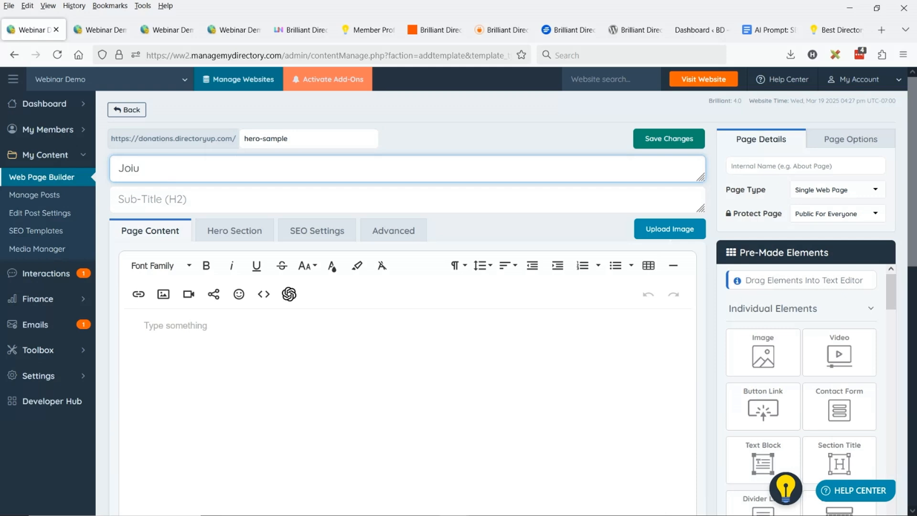
Complete the page's main title so it reads "Join Our Site - You Rock!"
text(Our Site - You Rock!)
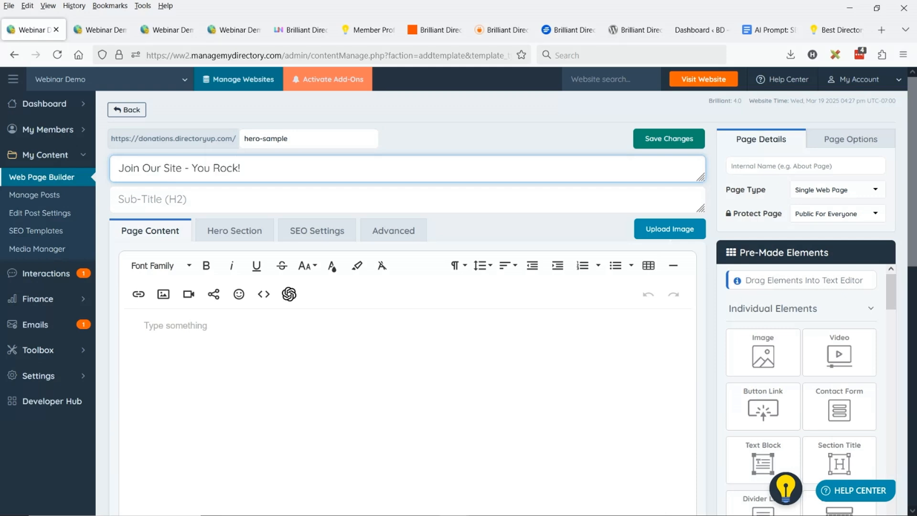
Enter "This Is Your Time to Shine" as the page's sub-title and save the page
key(Tab)
text(Thisis)
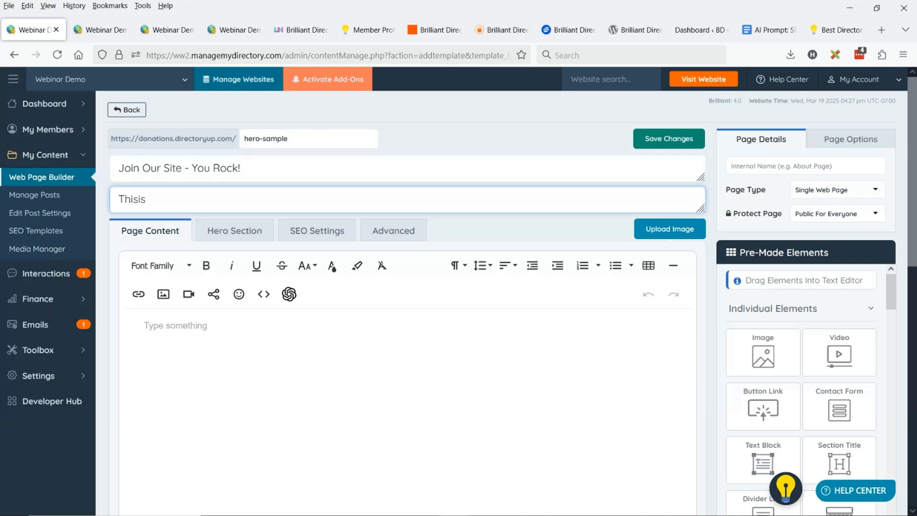
key(BackSpace)
key(BackSpace)
text(Is Yo)
text(ur Chan)
key(BackSpace)
key(BackSpace)
key(BackSpace)
key(BackSpace)
text(Time to Shine)
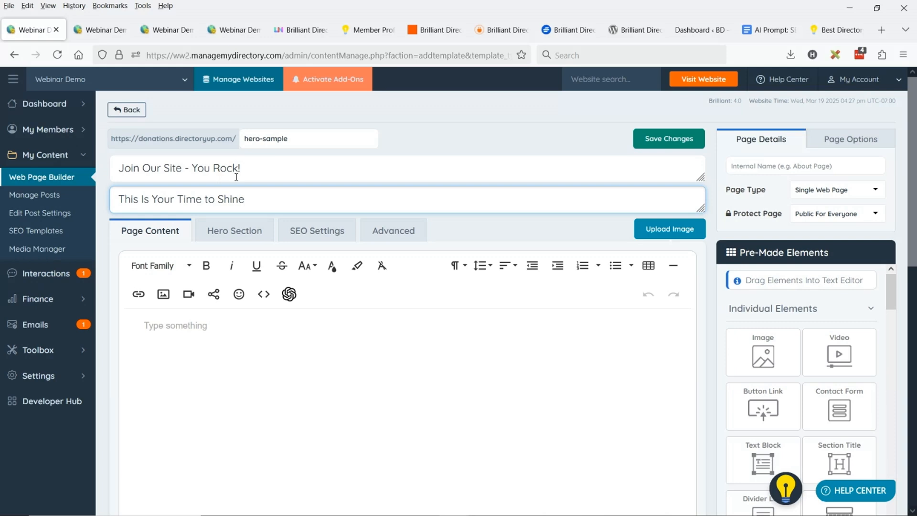
click(688, 143)
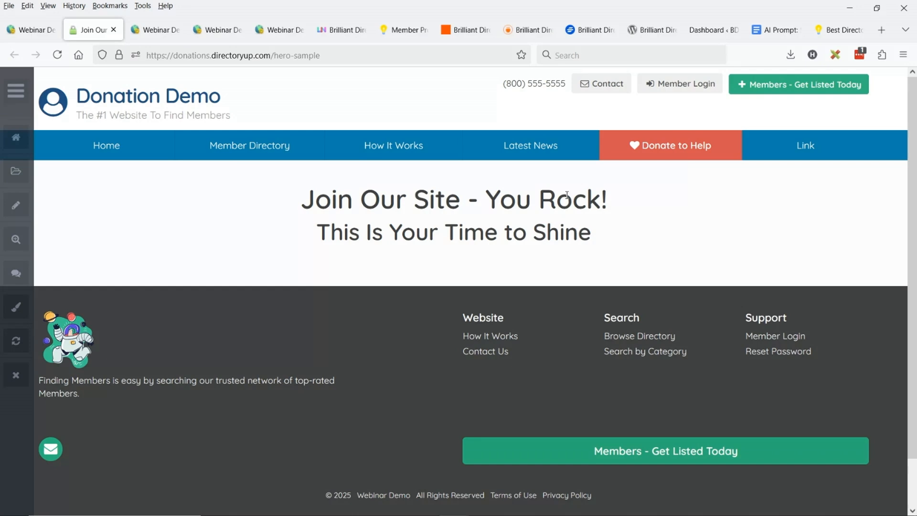
Return to the page editor and enable the hero section with "Yes - All Devices"
click(42, 29)
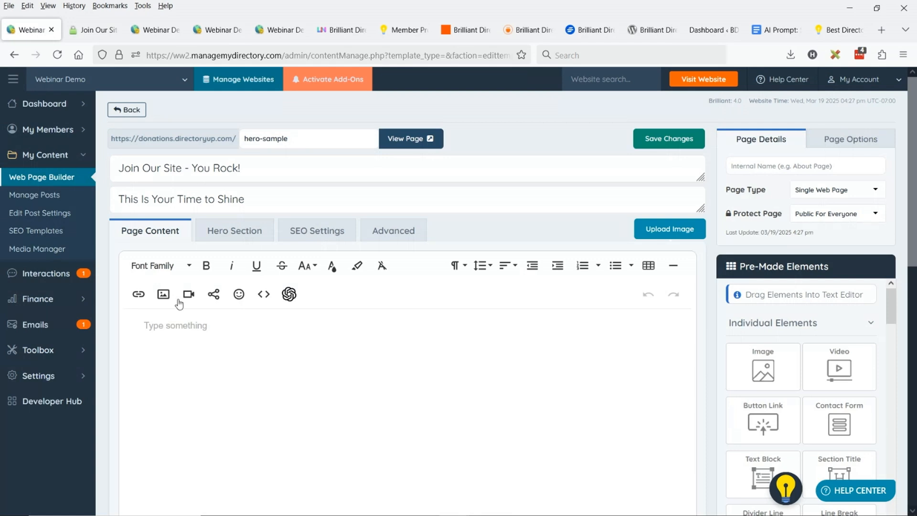
click(241, 233)
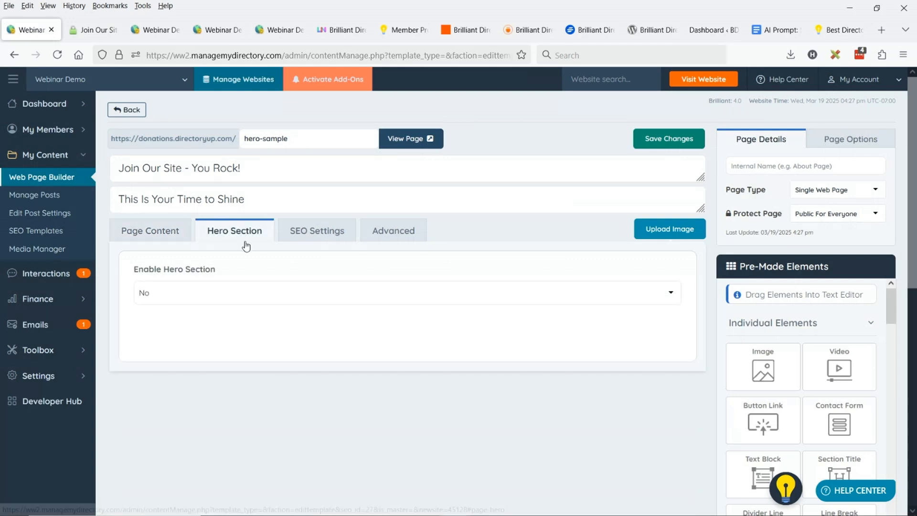
click(191, 293)
click(184, 328)
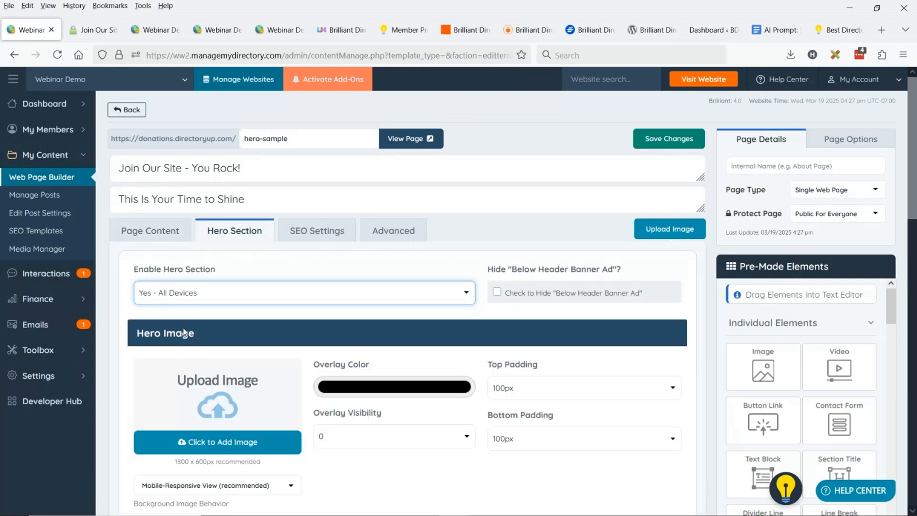
Search the hero image's stock library for horizontal "abstract art" photos from the Pexels Library
scroll(224, 217, down, 3)
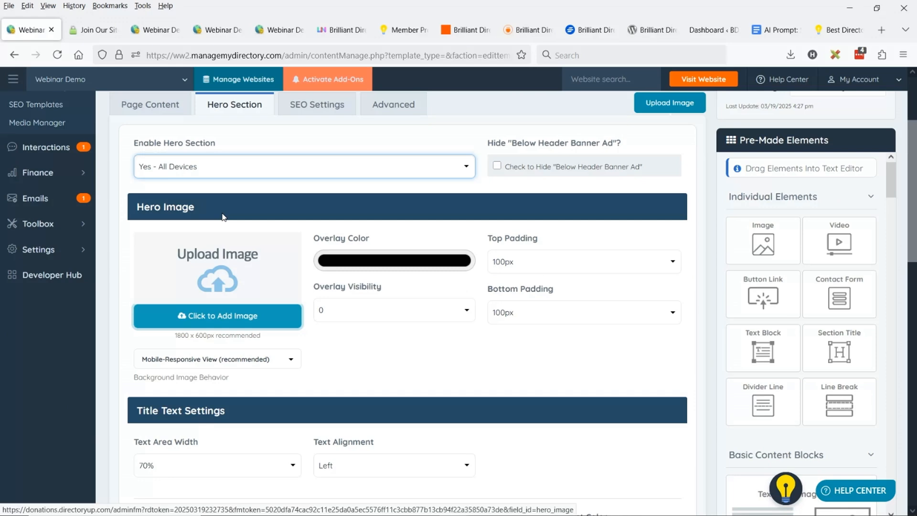
click(221, 316)
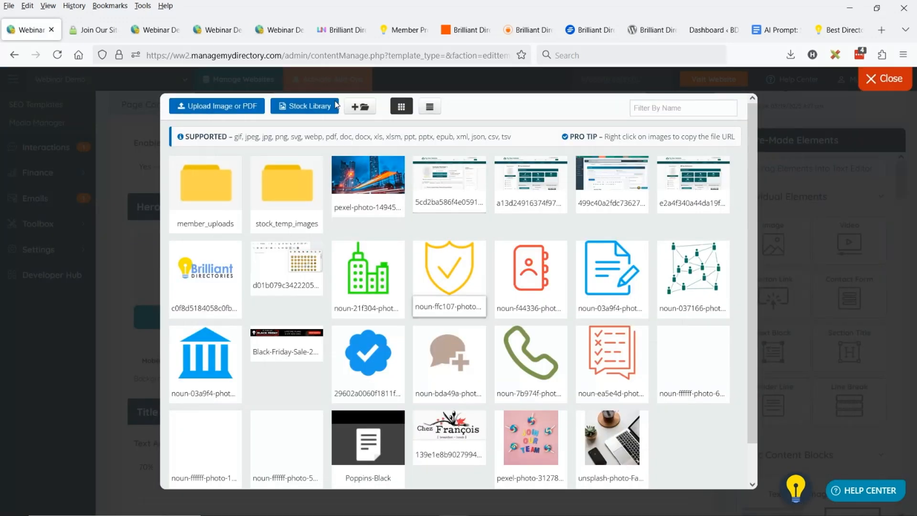
click(301, 109)
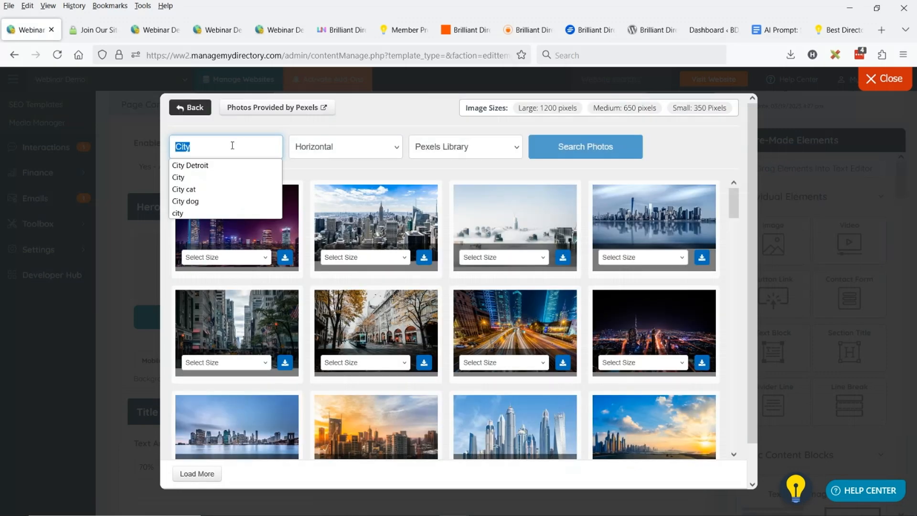
text(a)
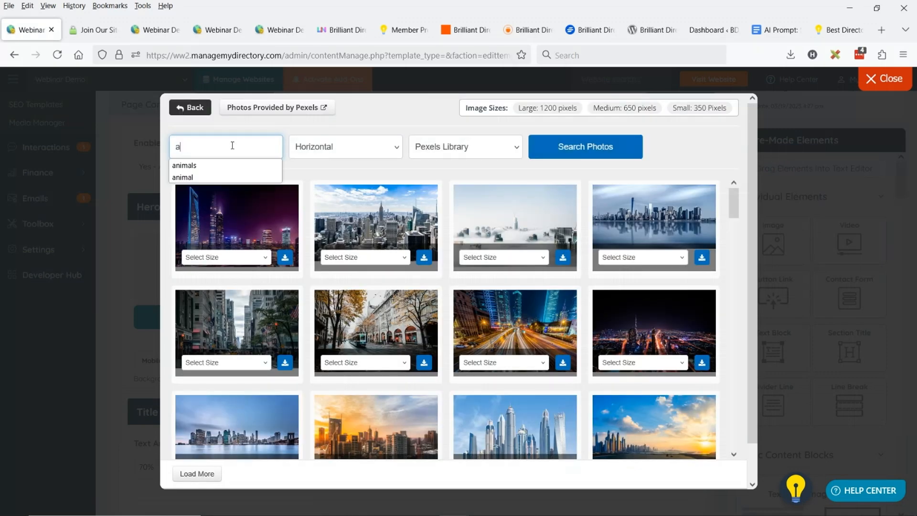
text(bstract art)
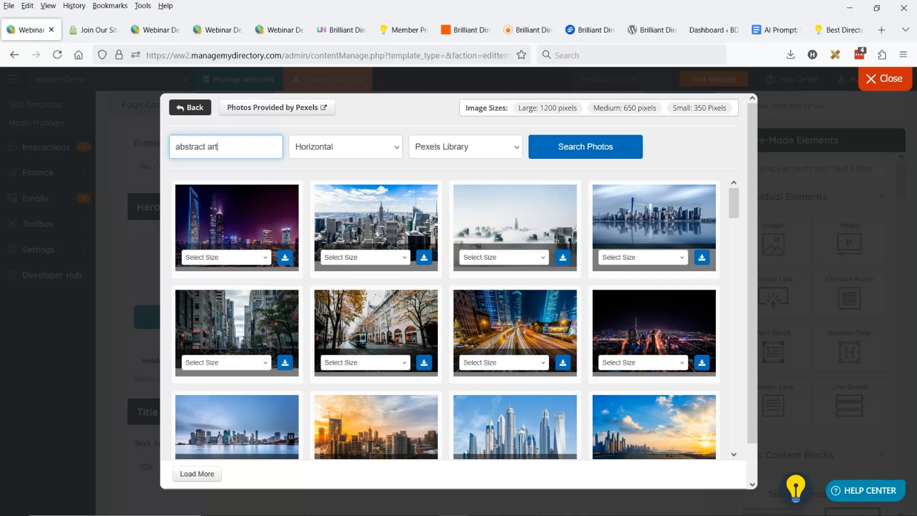
click(500, 149)
click(601, 149)
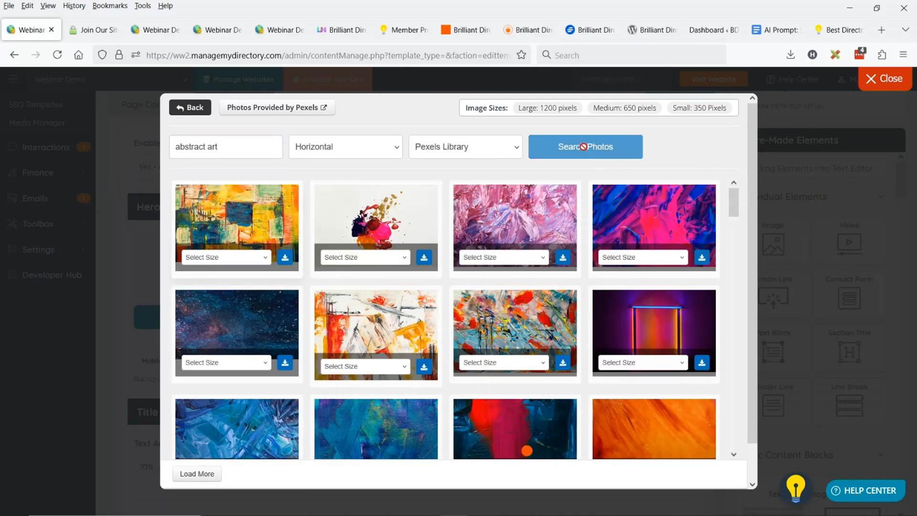
Add the dark blue speckled stock photo in Large size and use it as the hero image
click(227, 363)
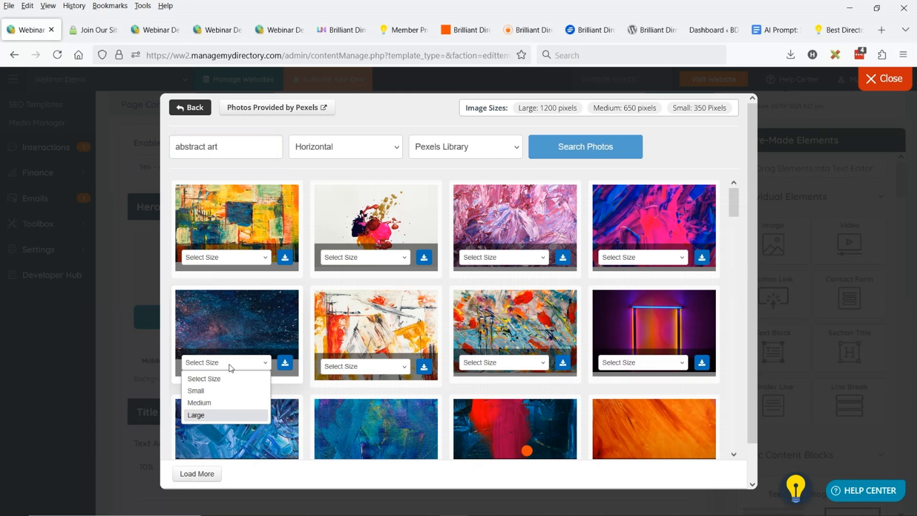
click(227, 415)
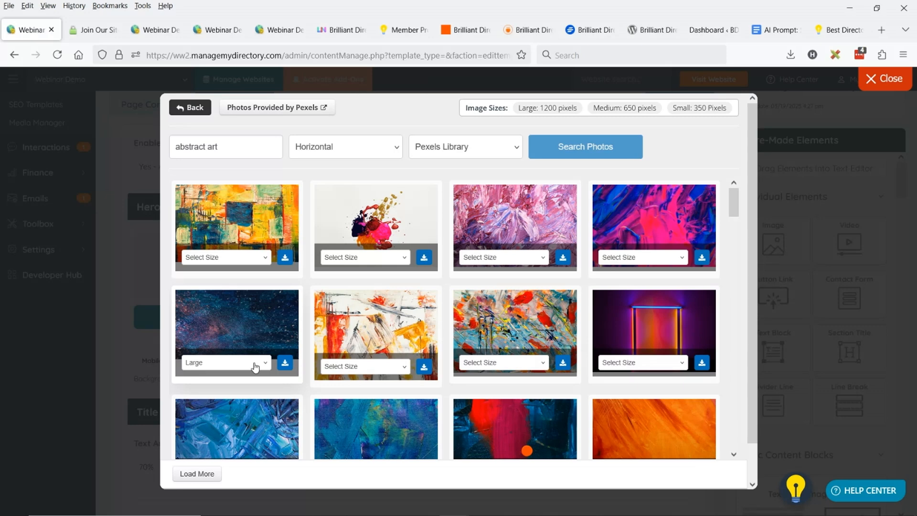
click(279, 365)
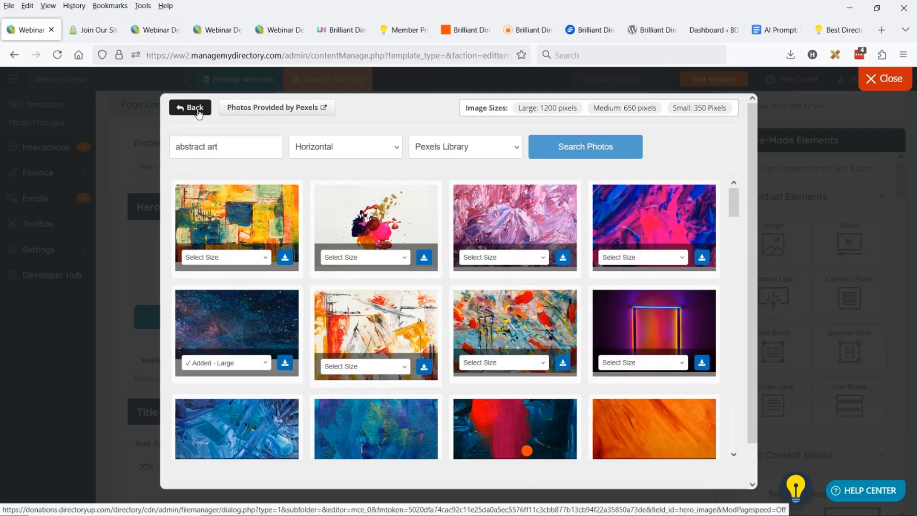
click(191, 107)
click(370, 178)
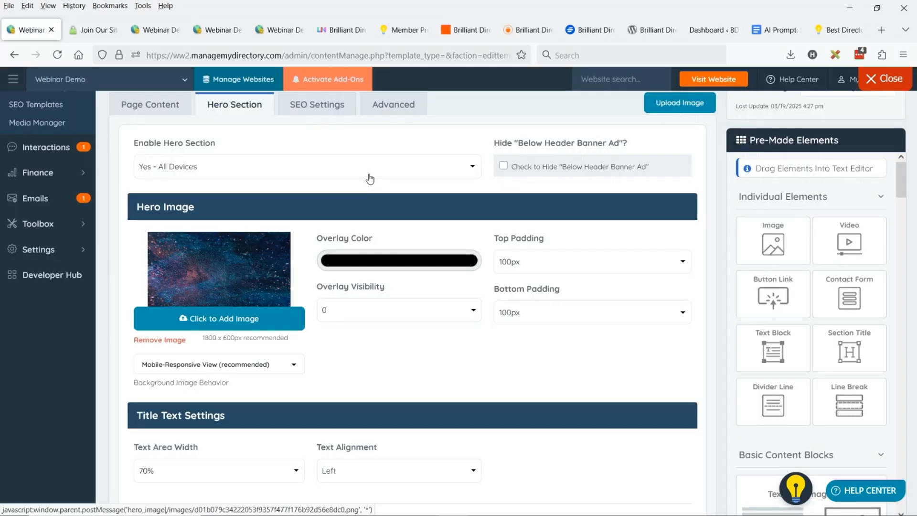
Set both the main title and sub-title font colors of the hero section to white
scroll(443, 258, down, 3)
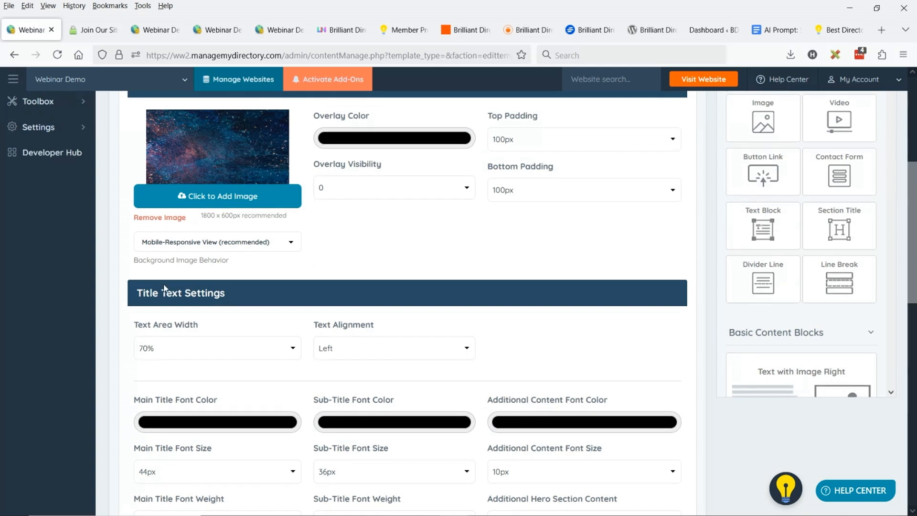
click(218, 418)
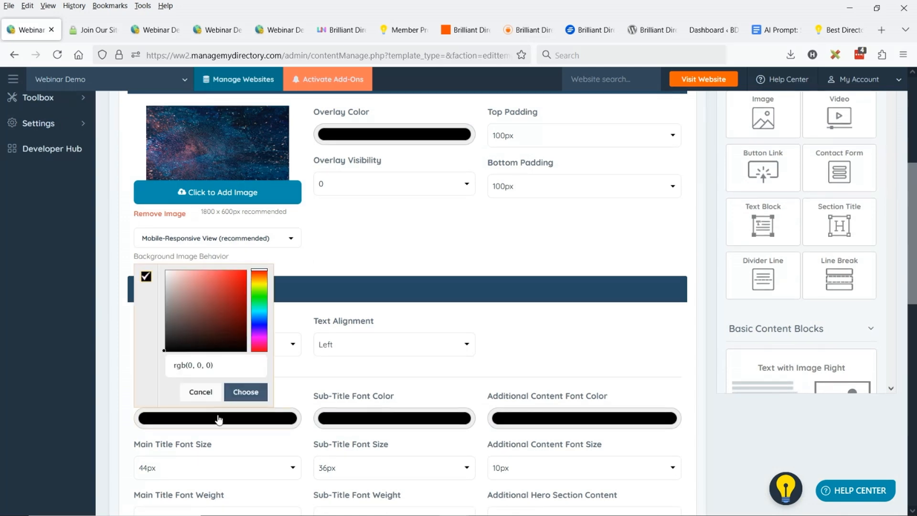
click(146, 287)
click(394, 418)
click(325, 287)
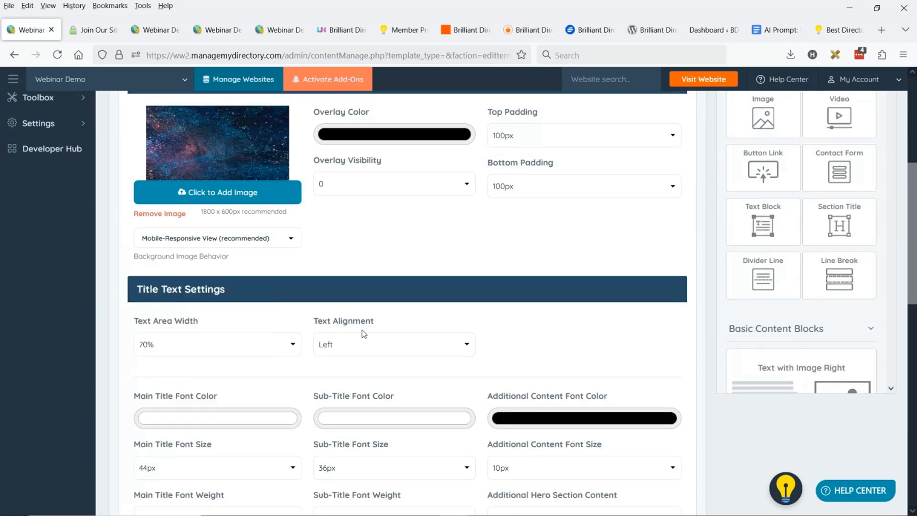
Set the hero's main title font size to 70px and the sub-title font size to 56px
scroll(364, 333, down, 3)
click(293, 342)
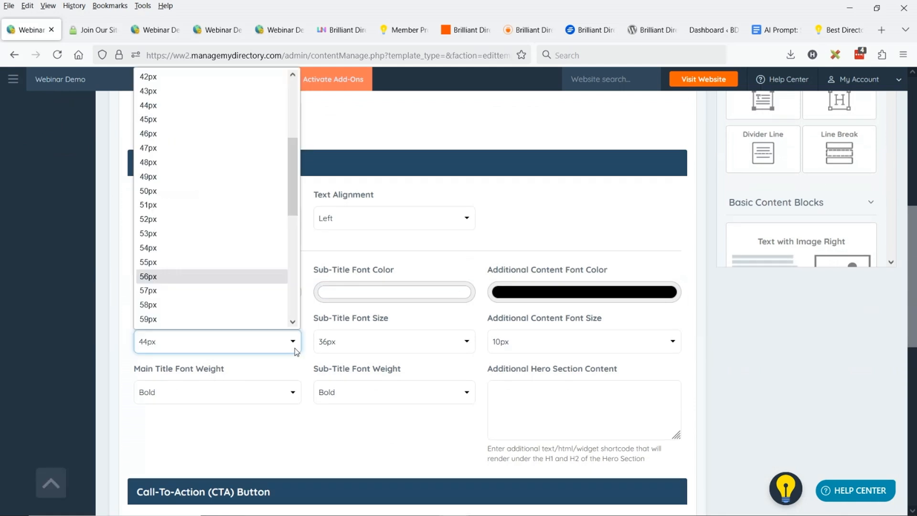
scroll(217, 286, down, 4)
click(217, 305)
click(361, 342)
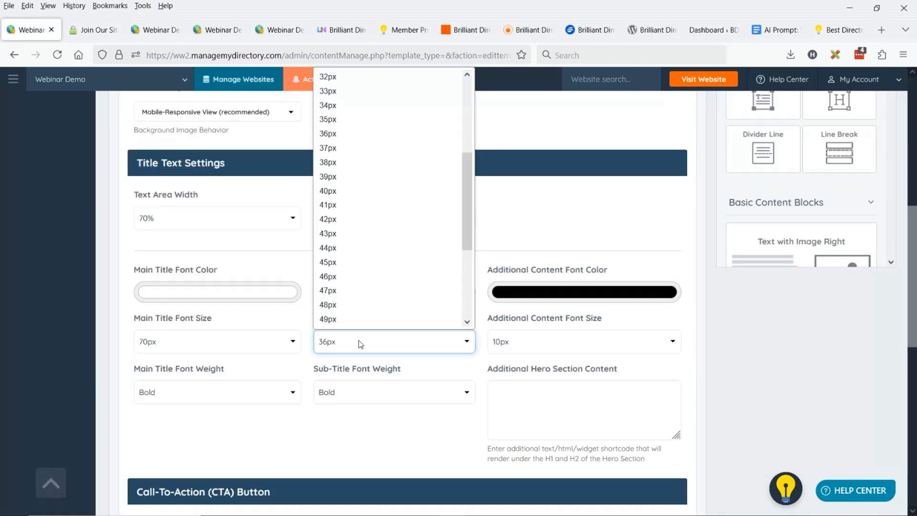
scroll(375, 227, down, 4)
click(350, 262)
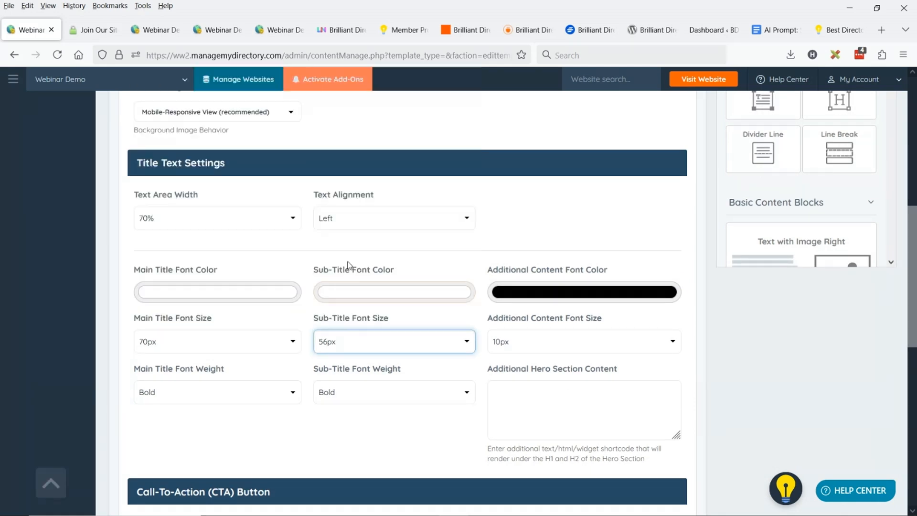
Save the hero section changes and reload the live hero-sample page to check the result
scroll(392, 305, up, 8)
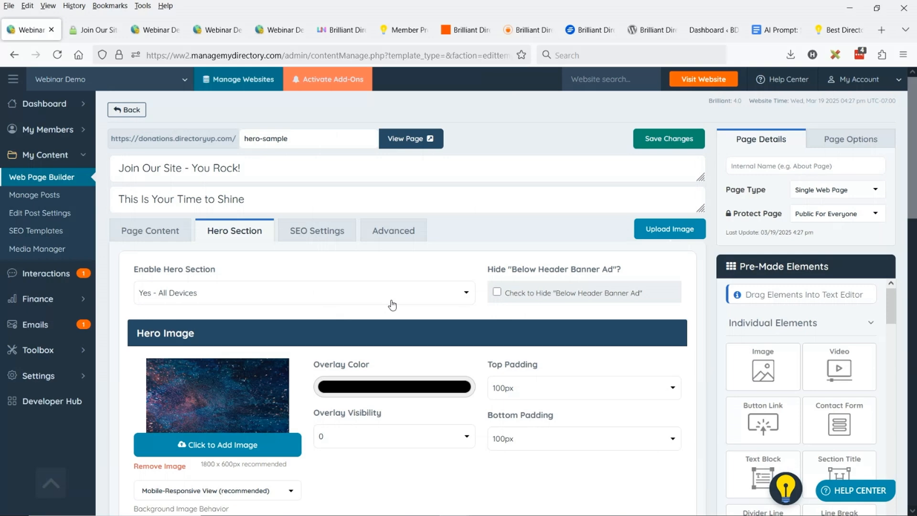
scroll(392, 305, down, 5)
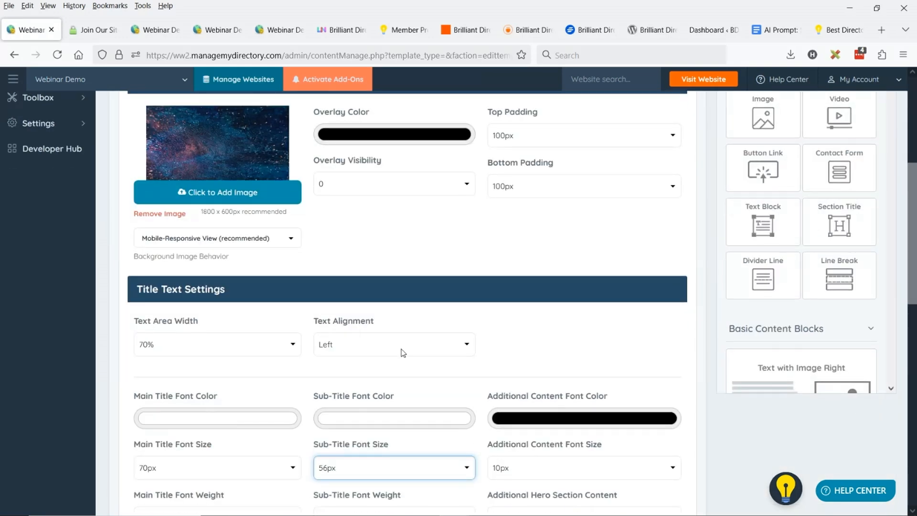
scroll(404, 352, up, 5)
click(684, 144)
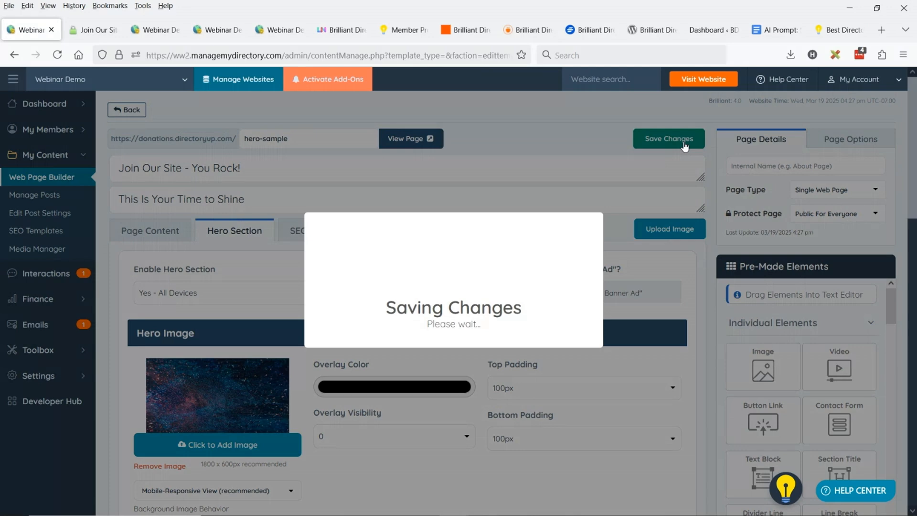
scroll(250, 386, down, 5)
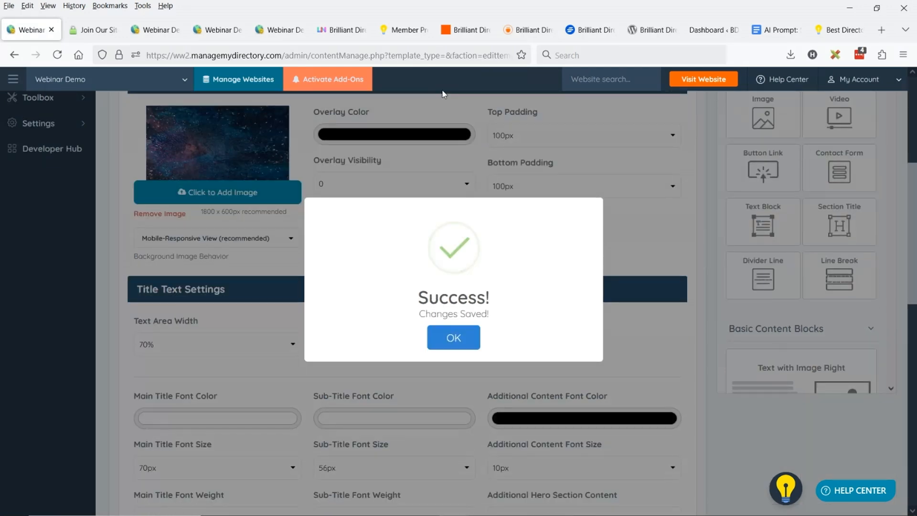
click(97, 31)
click(58, 55)
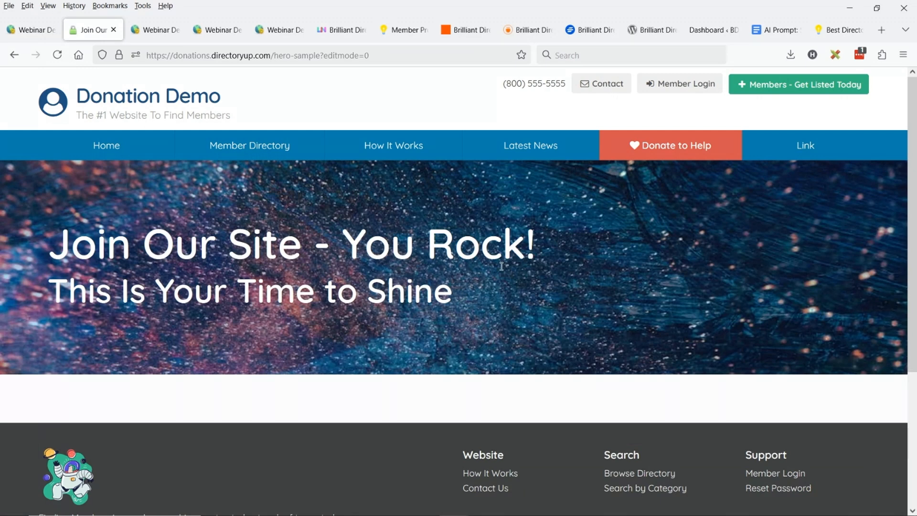
Back in the page editor, set the hero's CTA link URL to /checkout/1 and its link text to "JOIN FOR FREE - NOW"
click(34, 30)
scroll(410, 293, down, 5)
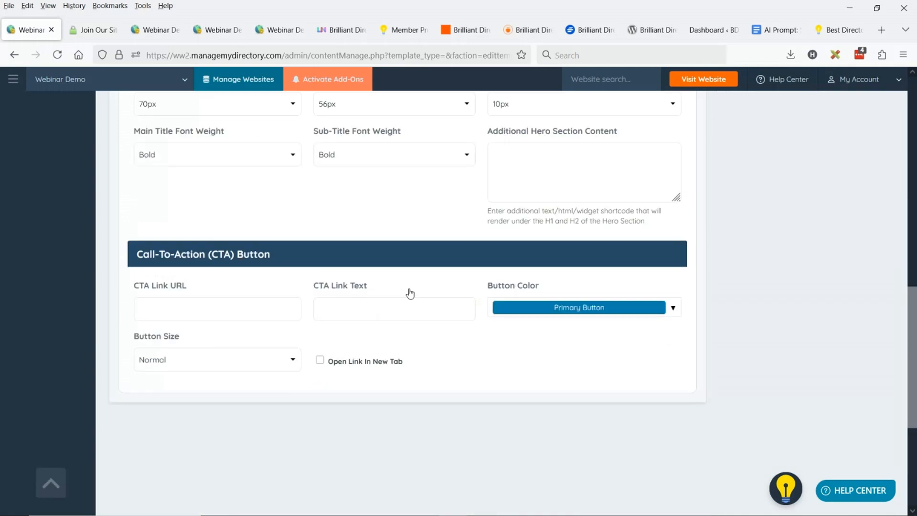
scroll(410, 294, down, 1)
click(213, 297)
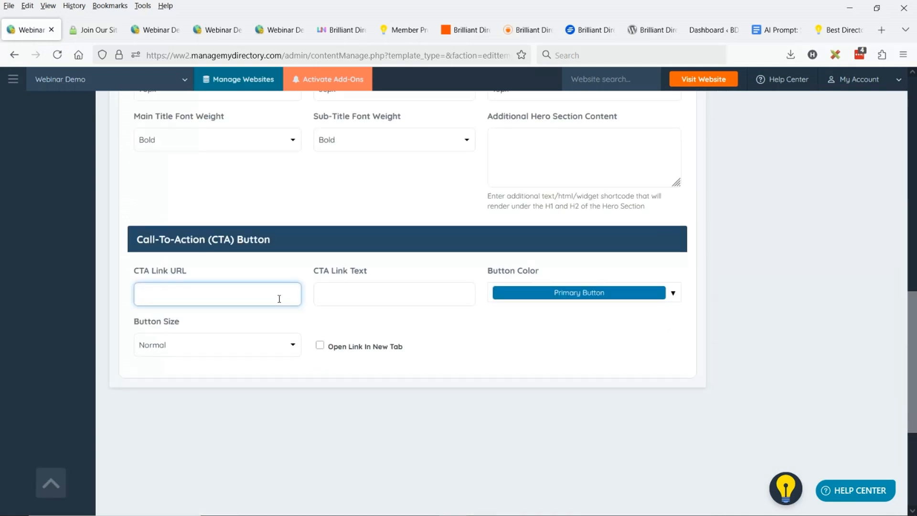
text(/checkout/1)
click(397, 301)
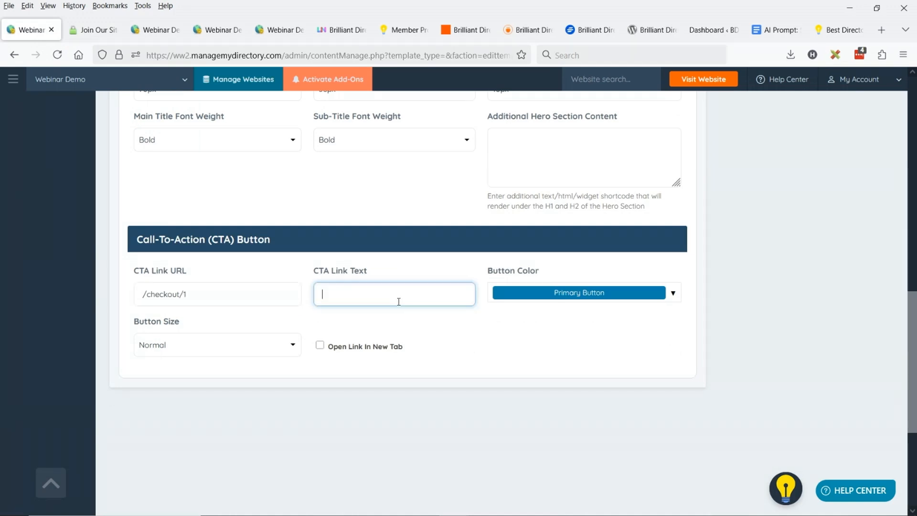
text(JOIN FOR FREE - NOW)
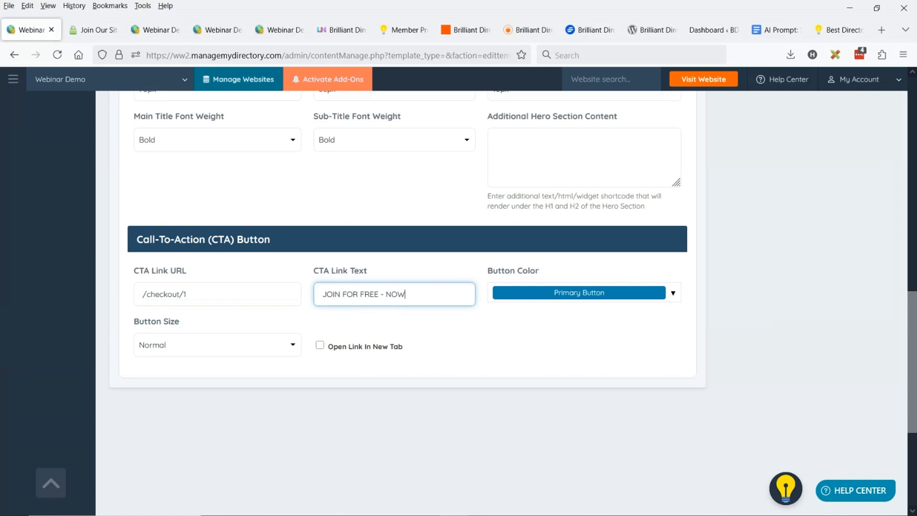
Give the call-to-action button the Danger Button color and the Extra Large size
click(550, 294)
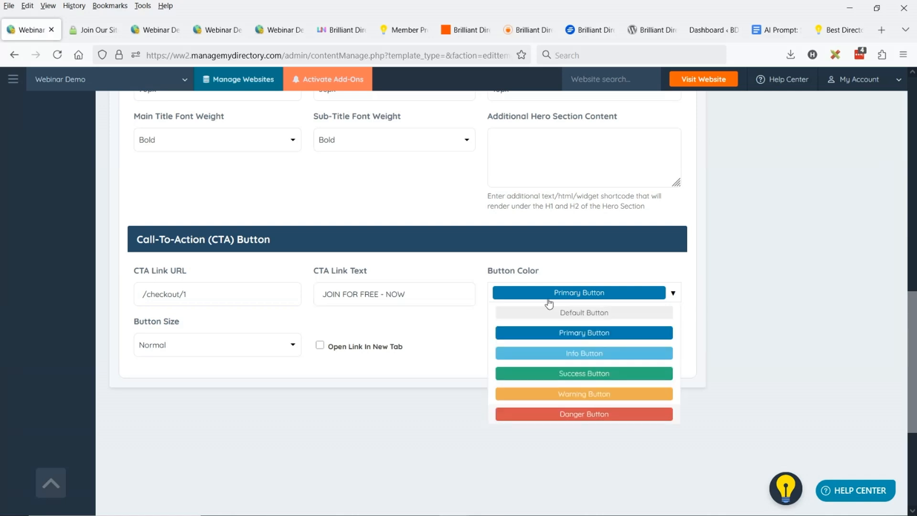
click(576, 415)
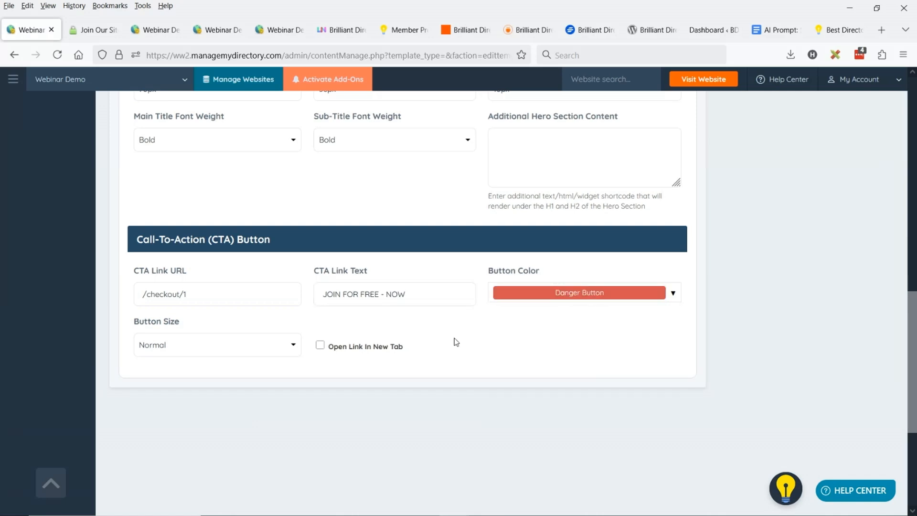
click(235, 352)
key(Return)
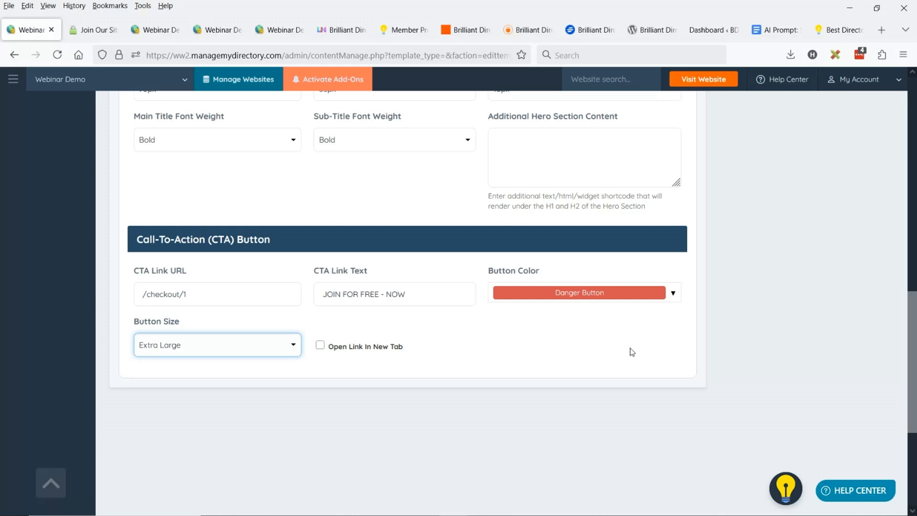
Save the call-to-action button changes and reload the live hero-sample page to check the button
scroll(718, 292, up, 10)
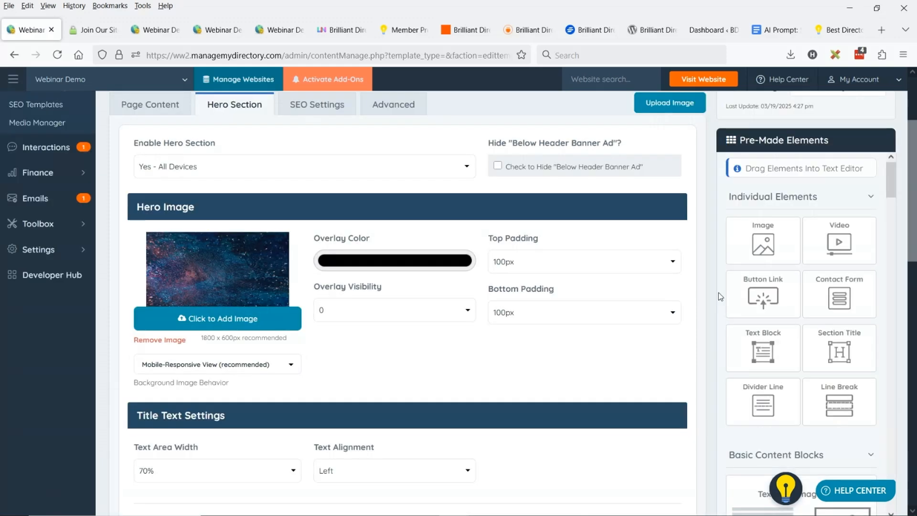
drag(687, 102, 644, 118)
scroll(644, 117, up, 3)
click(656, 138)
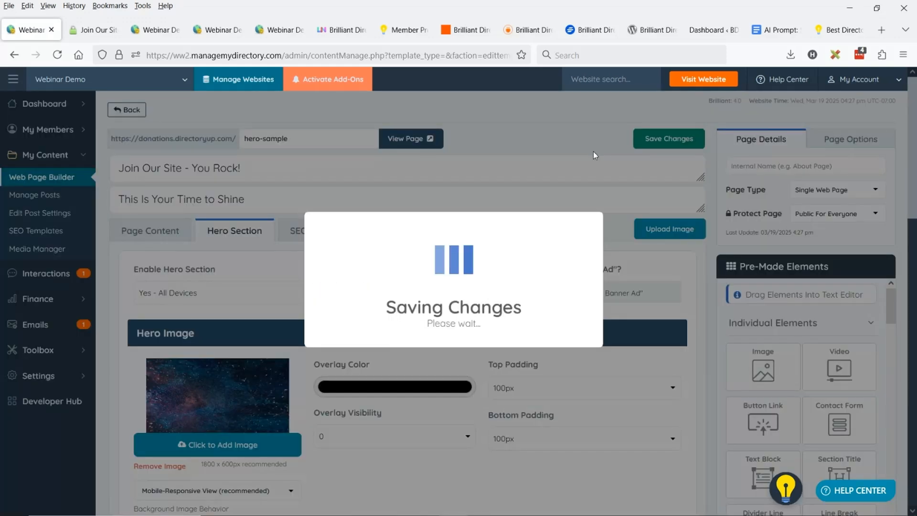
click(93, 29)
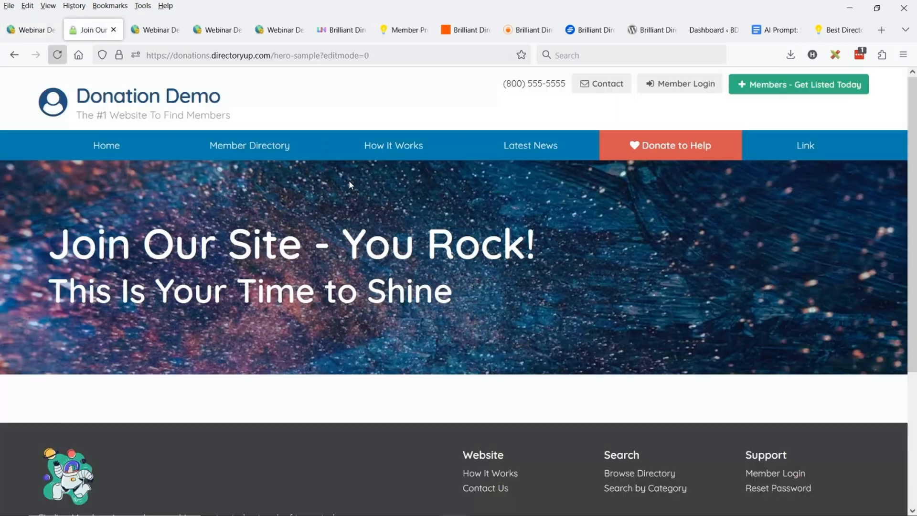
click(57, 55)
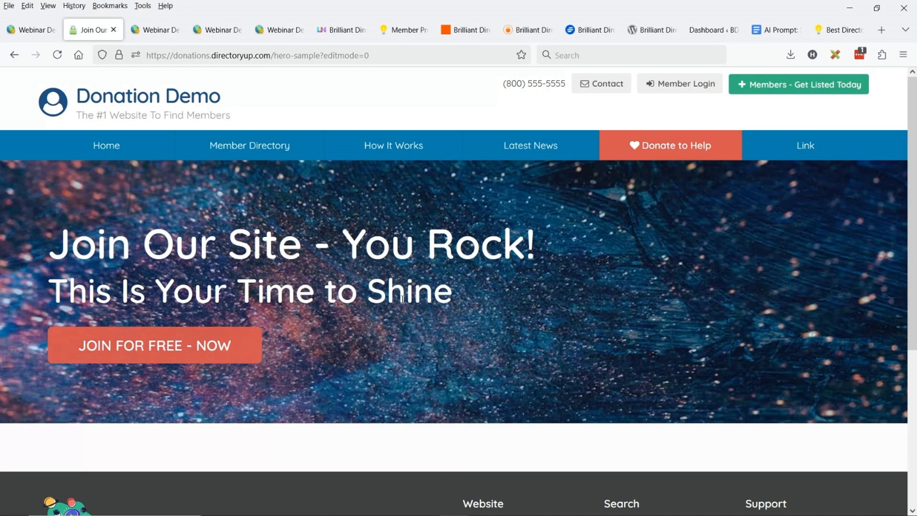
Back in the page editor, set the hero's top and bottom padding to 0px, then save and reload the live page
click(32, 30)
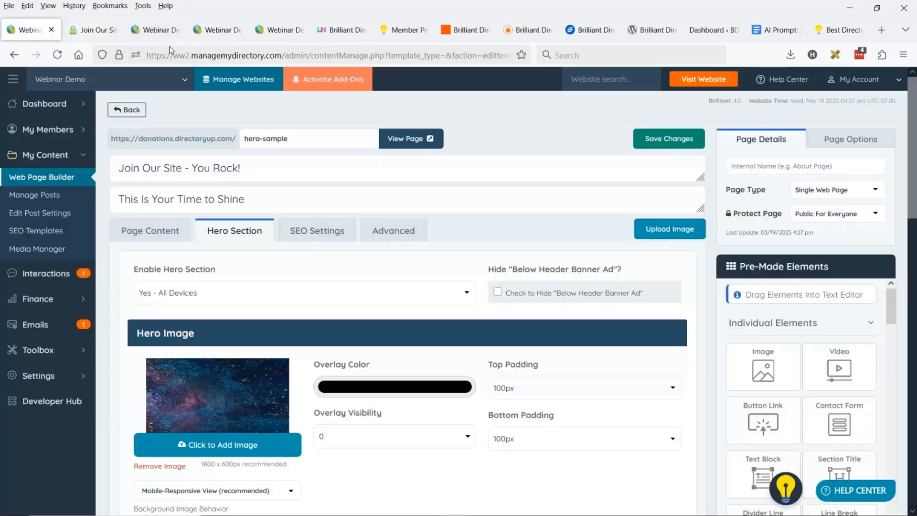
scroll(529, 250, down, 3)
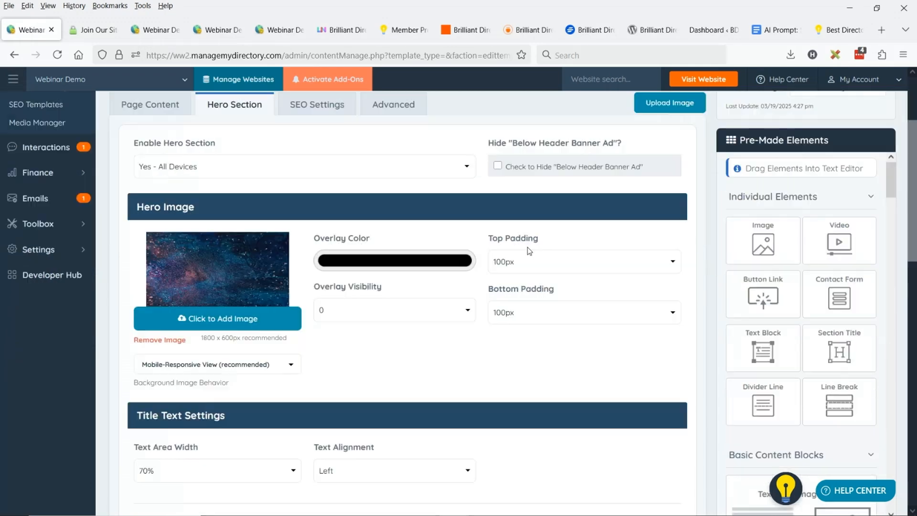
click(559, 261)
click(559, 278)
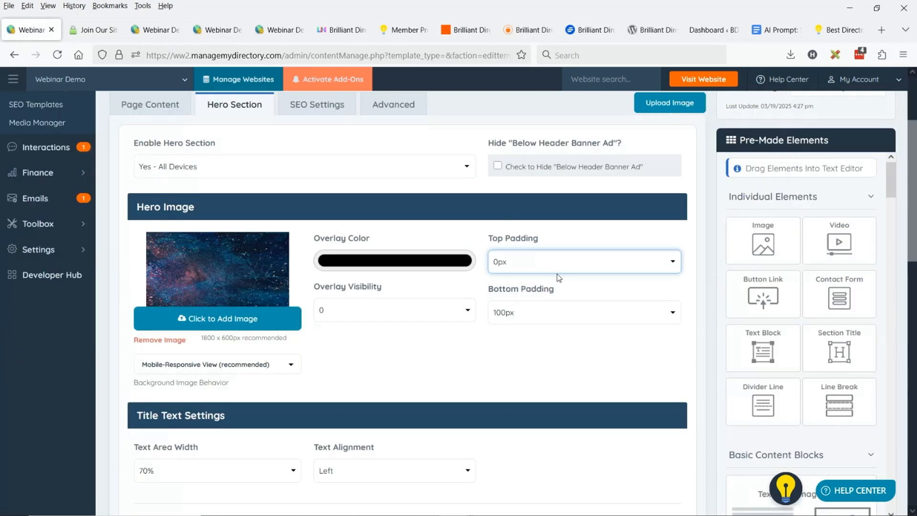
click(548, 308)
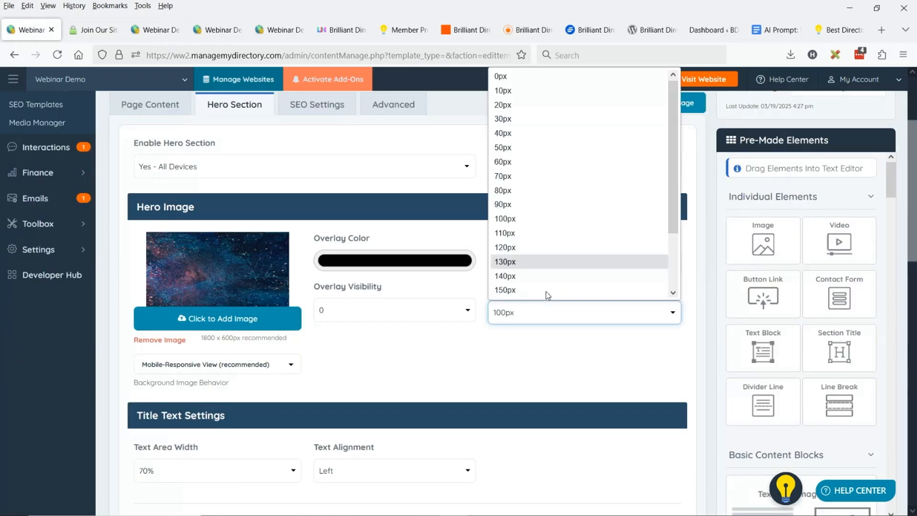
click(508, 76)
scroll(602, 172, up, 3)
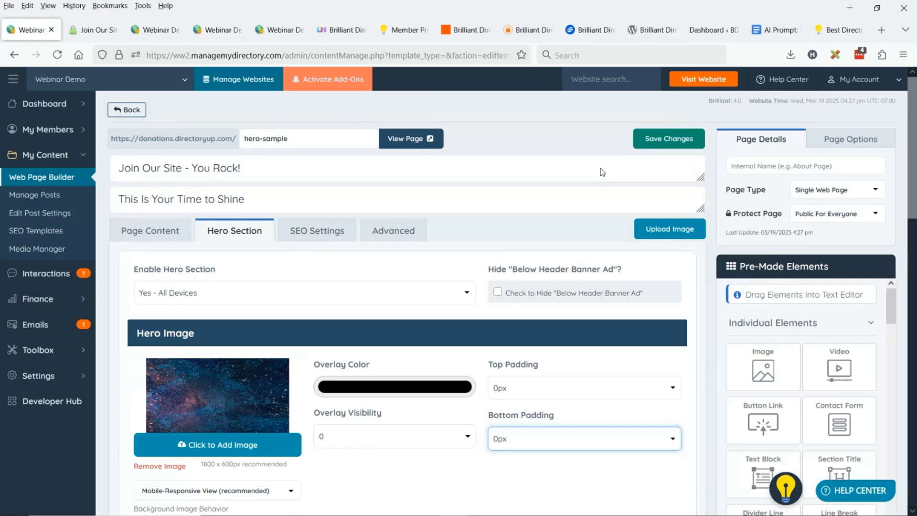
click(660, 138)
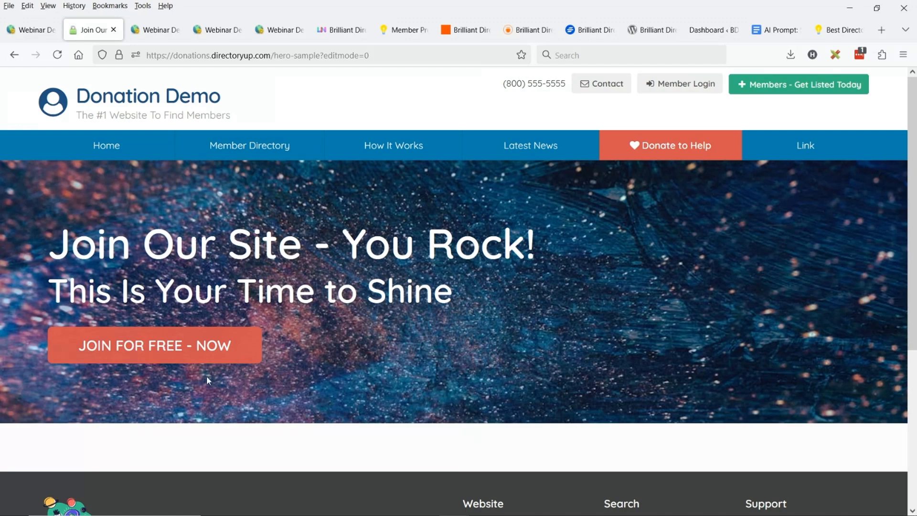
click(51, 52)
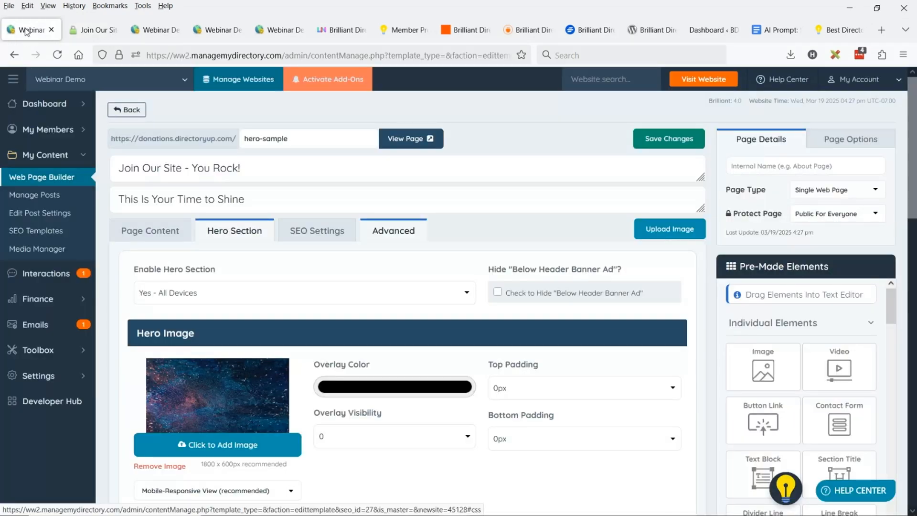
Set the hero's top and bottom padding to 180px in the editor, then save and reload the live page
click(564, 391)
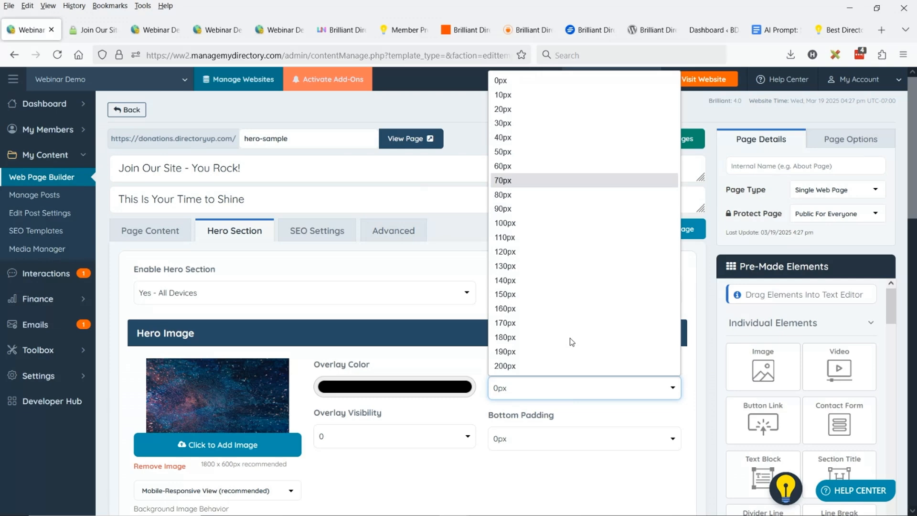
click(531, 439)
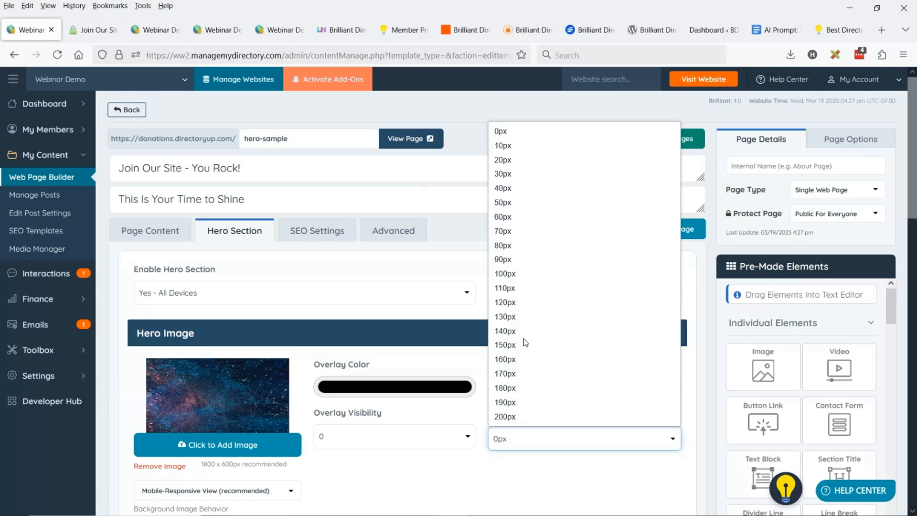
click(527, 387)
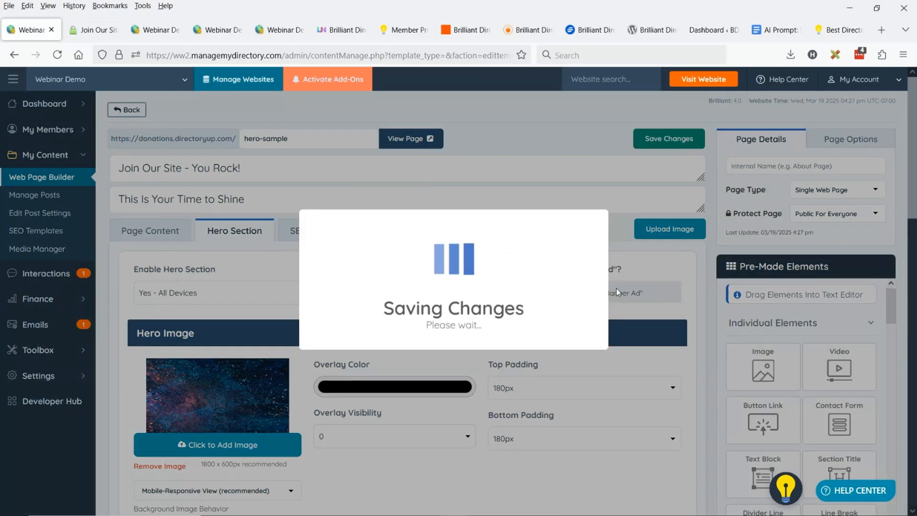
click(95, 29)
key(F5)
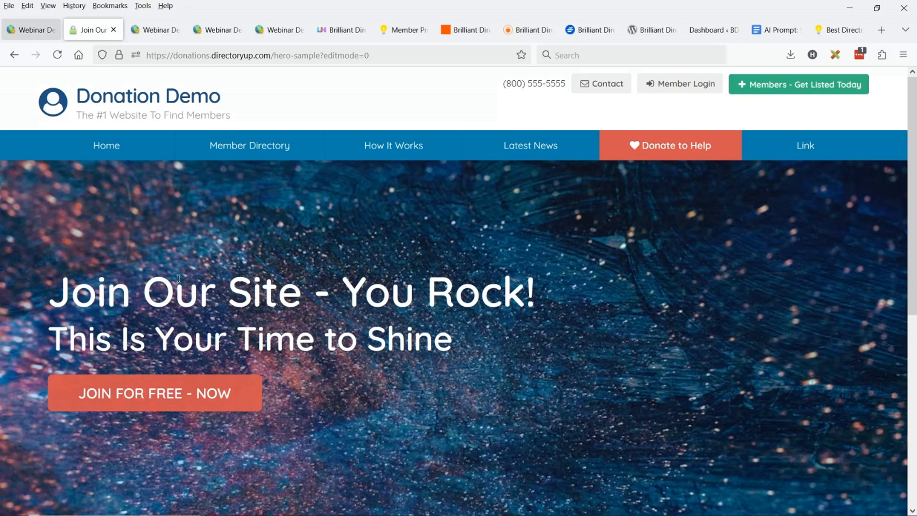
In the page editor, keep the hero overlay color black and set the overlay visibility to 10
click(32, 30)
click(342, 268)
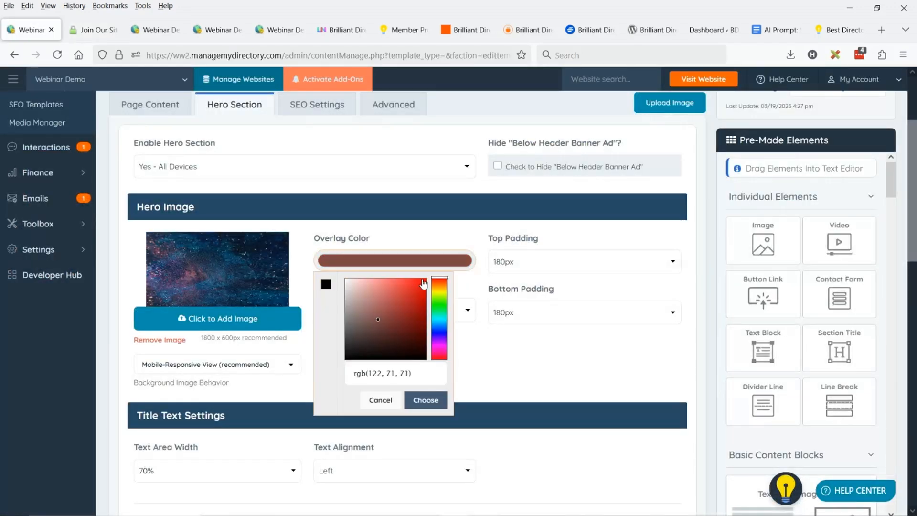
click(326, 284)
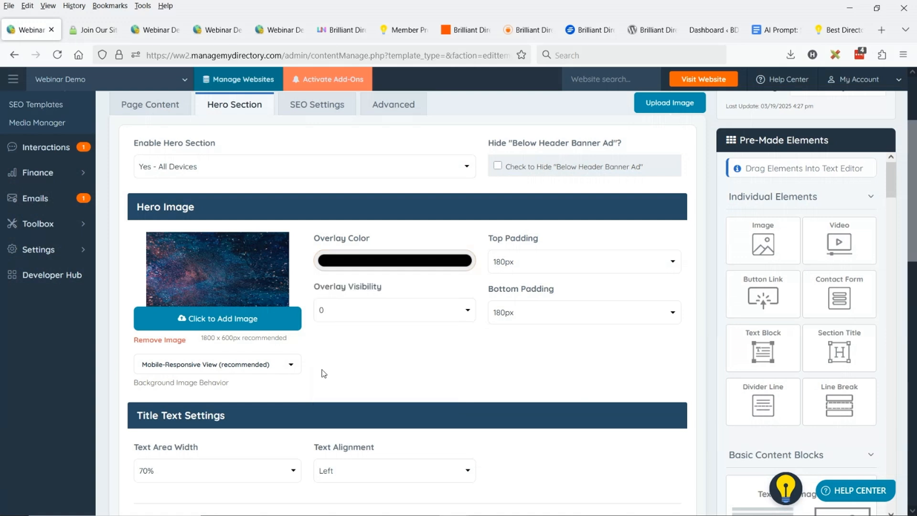
click(350, 318)
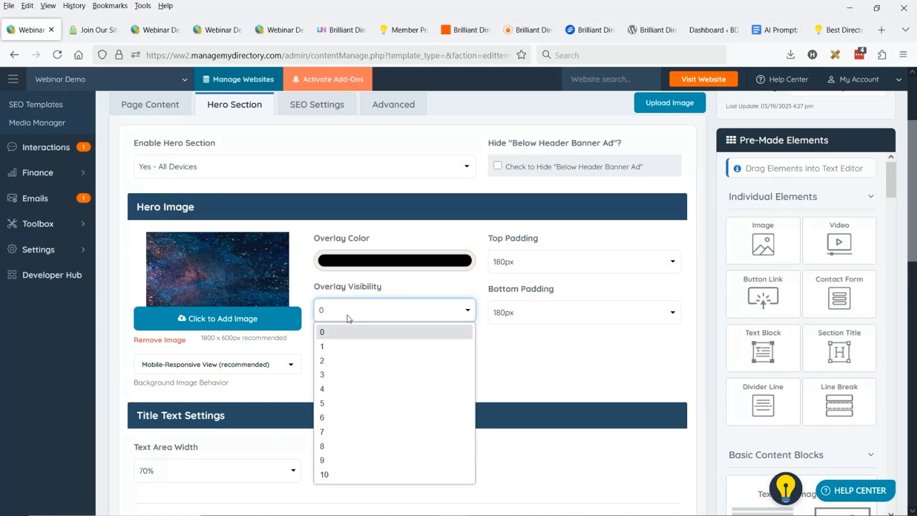
click(363, 473)
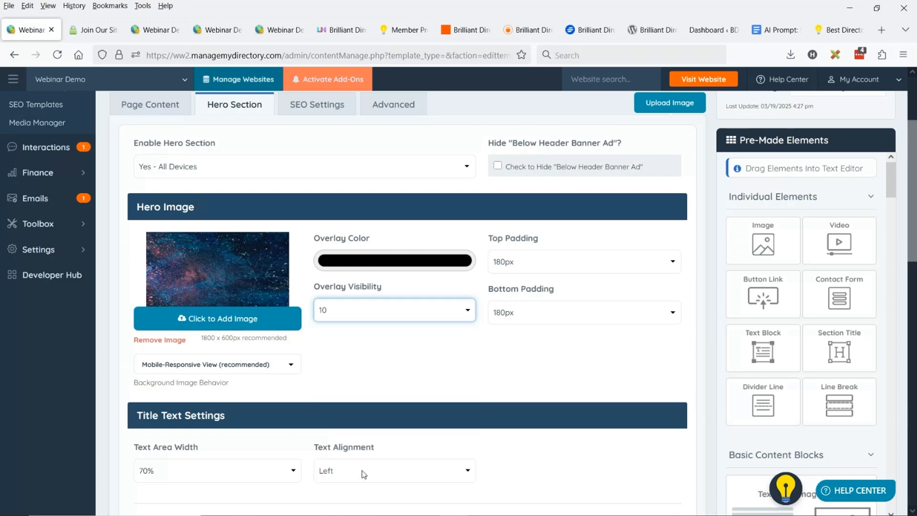
Save the full-strength black overlay and reload the live hero-sample page to check it
scroll(362, 470, up, 3)
click(667, 140)
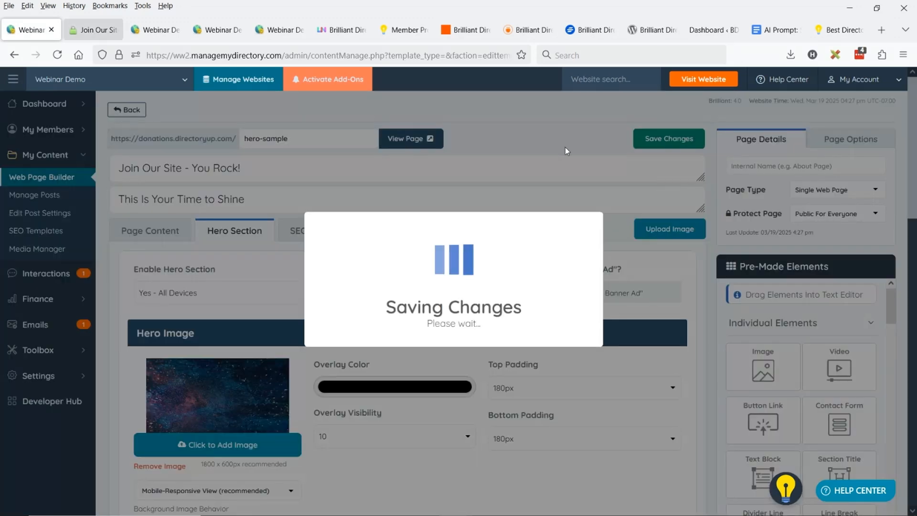
click(93, 29)
click(55, 58)
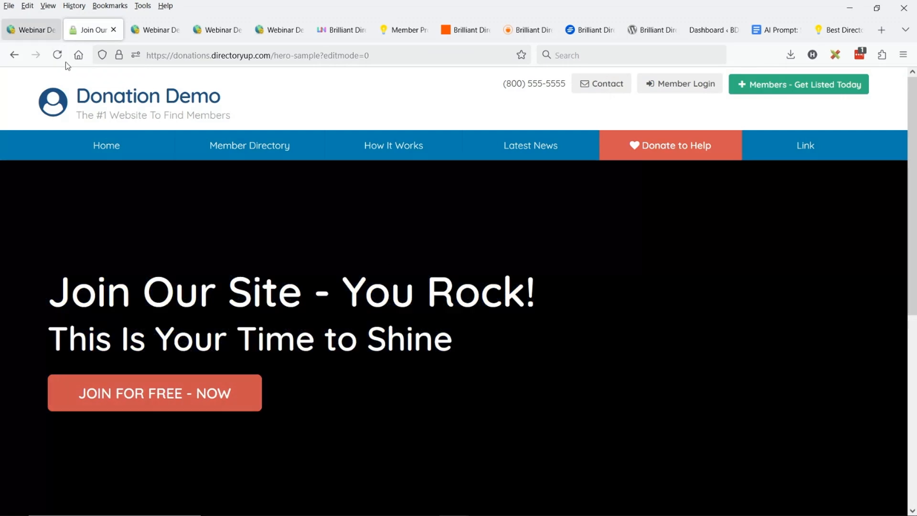
Set the hero's overlay visibility to 5 in the editor, save it, and review the hero on the live page
click(28, 34)
click(382, 436)
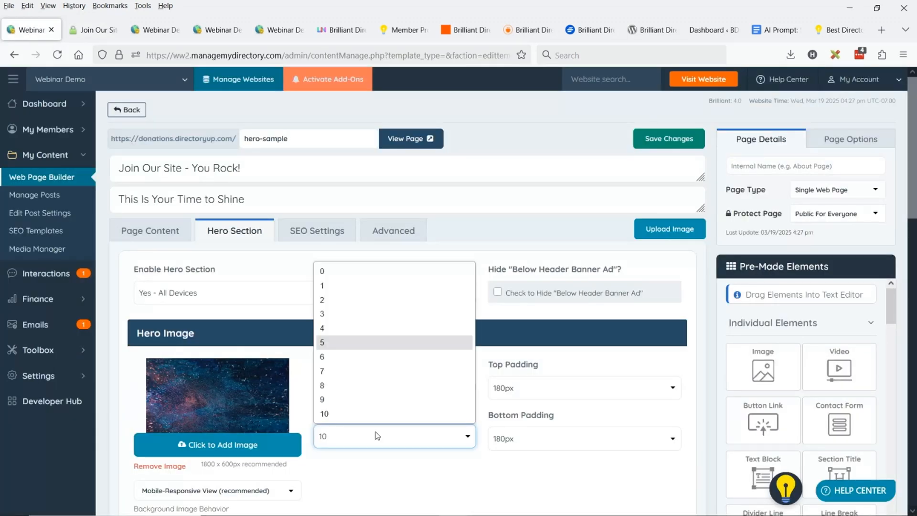
click(352, 346)
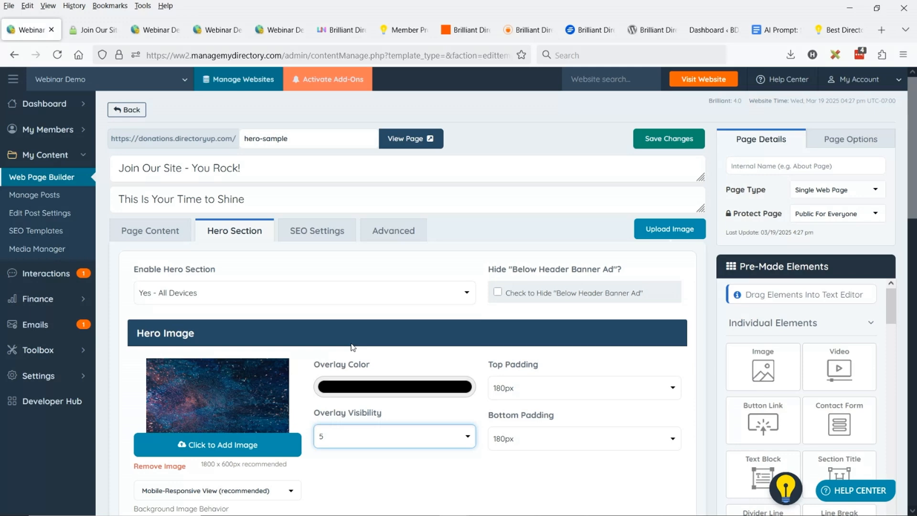
key(ctrl+s)
click(91, 31)
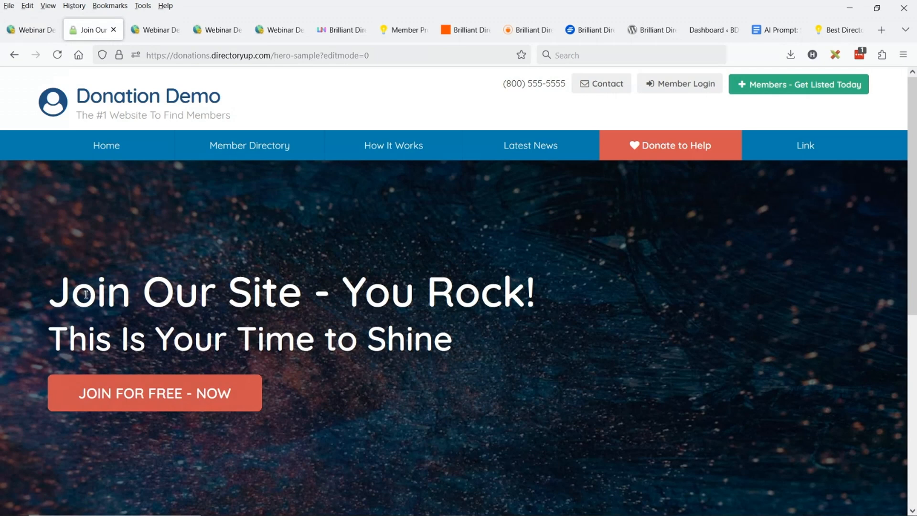
scroll(227, 285, down, 3)
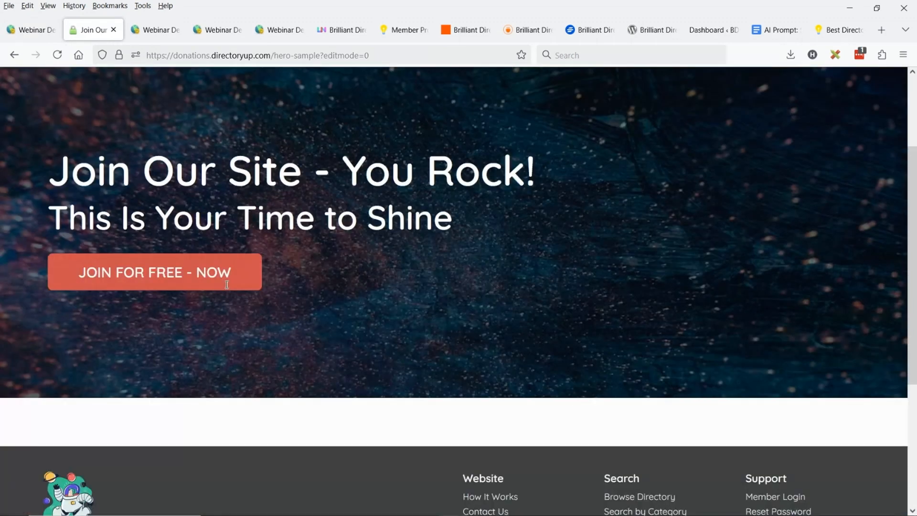
scroll(227, 284, up, 3)
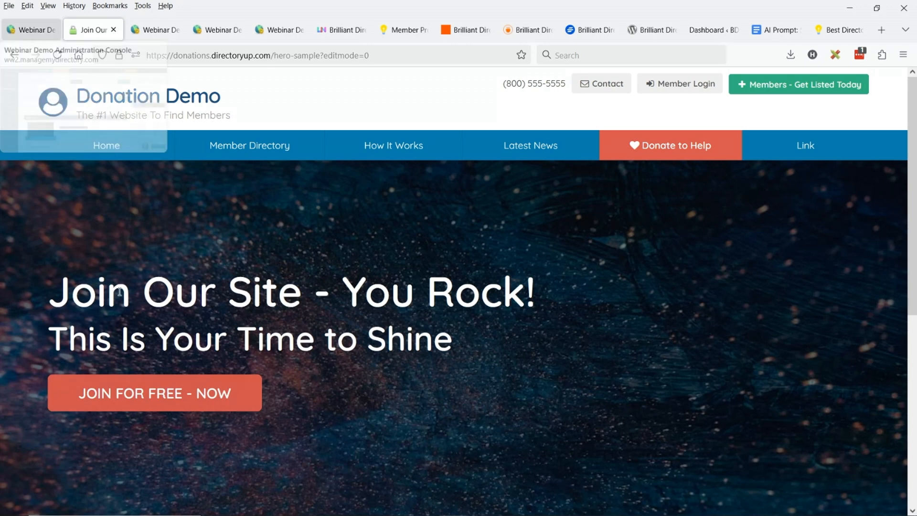
Back in the page editor, choose a bright magenta as the hero's overlay color
key(ctrl+shift+Tab)
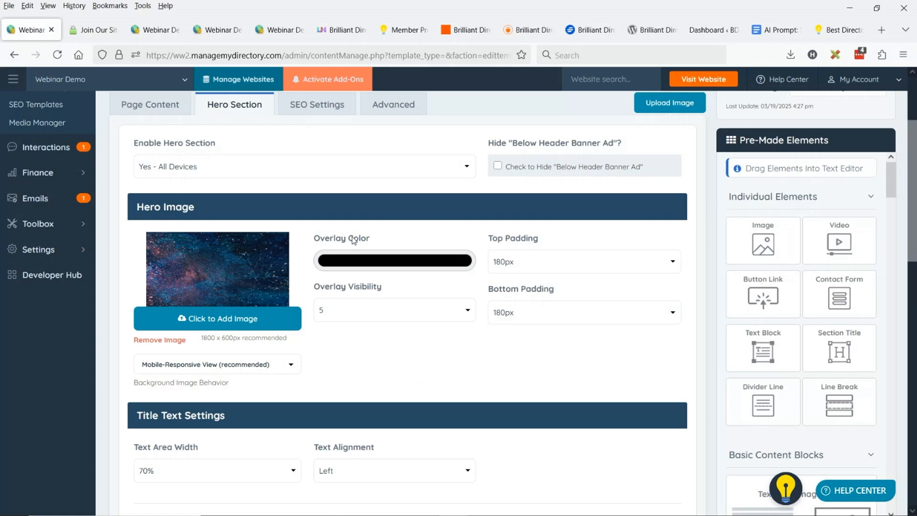
click(411, 260)
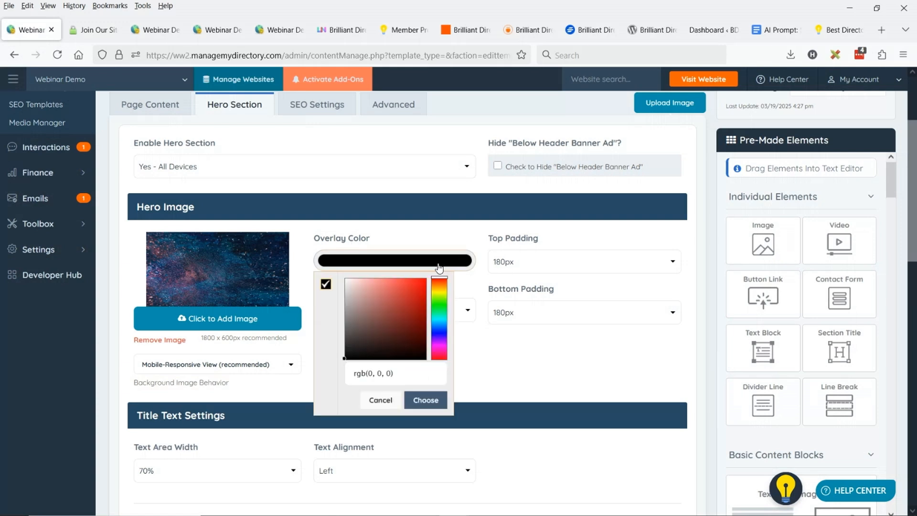
click(443, 347)
click(402, 301)
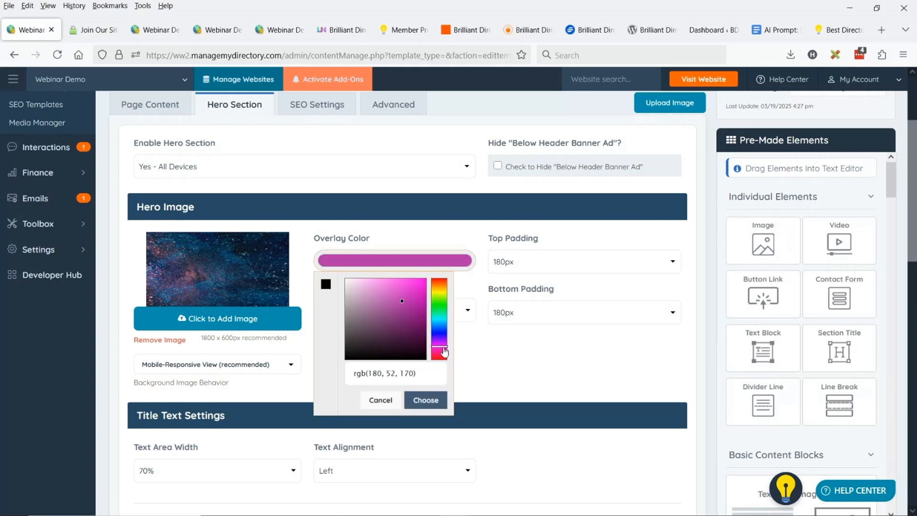
click(424, 281)
click(425, 399)
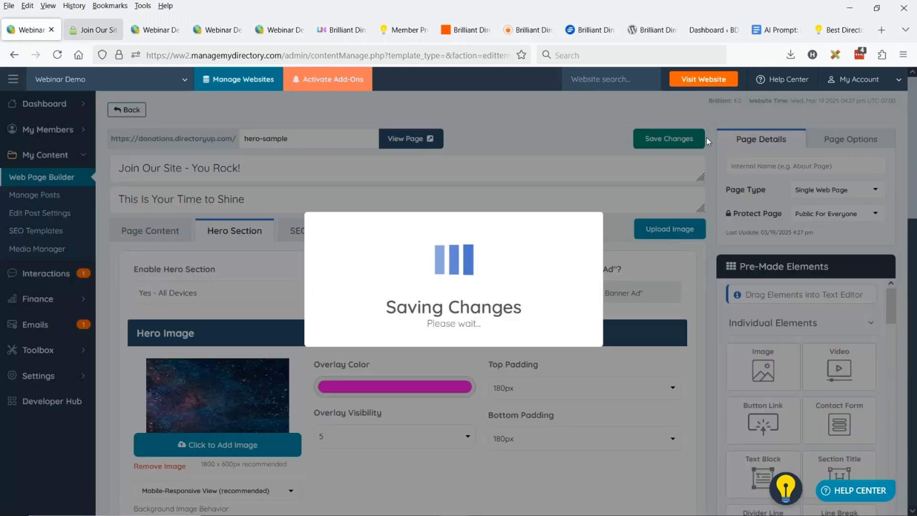
Save the magenta overlay and reload the live hero-sample page to review the tinted hero image
click(73, 20)
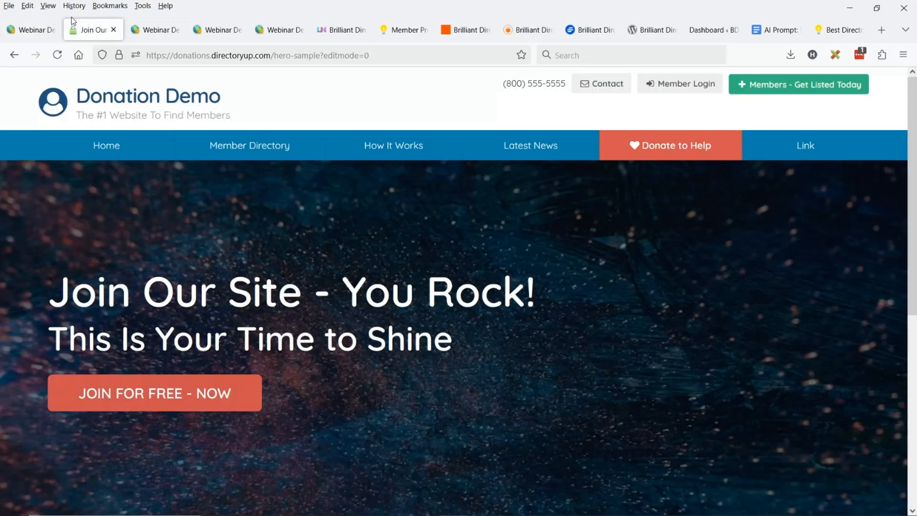
click(57, 57)
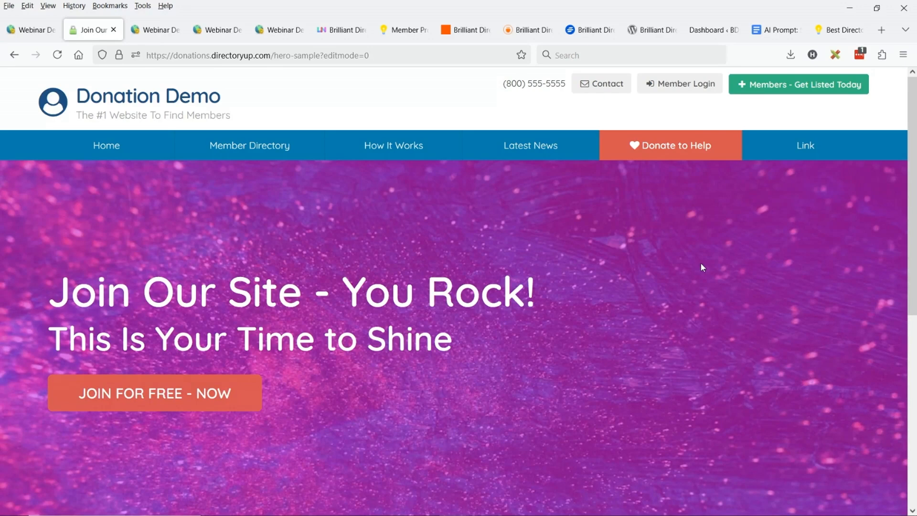
scroll(561, 293, down, 3)
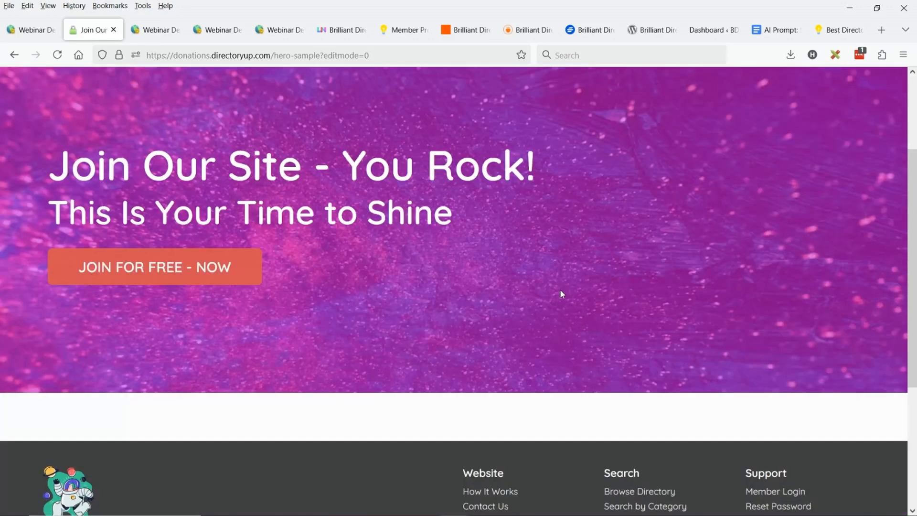
Return to the page editor and restore the hero's overlay color to black
key(ctrl+shift+Tab)
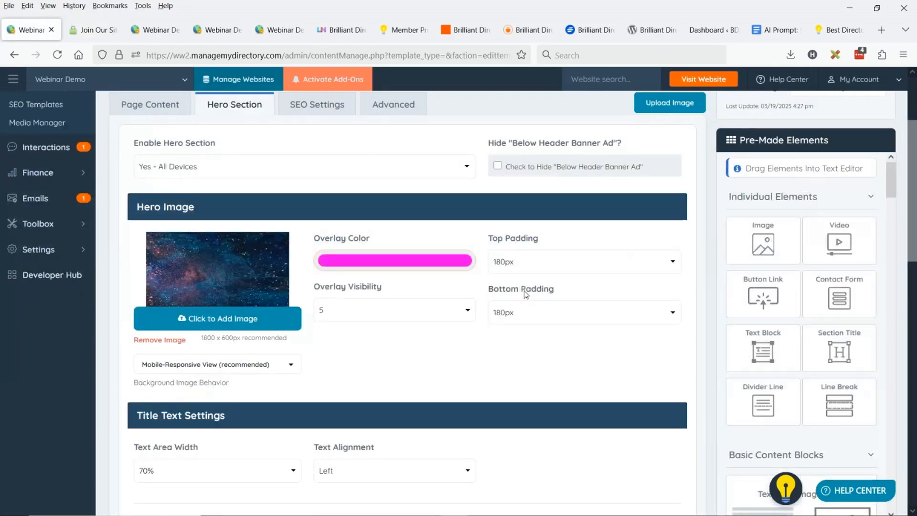
scroll(498, 277, up, 3)
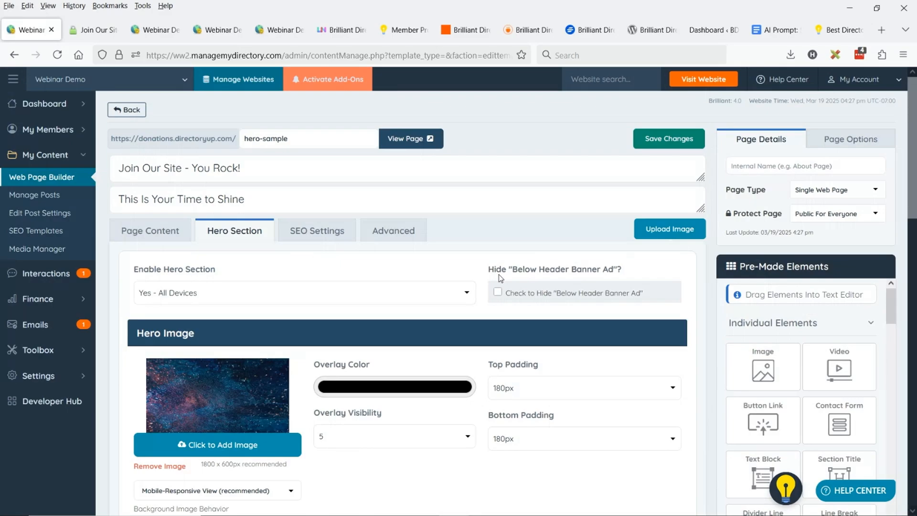
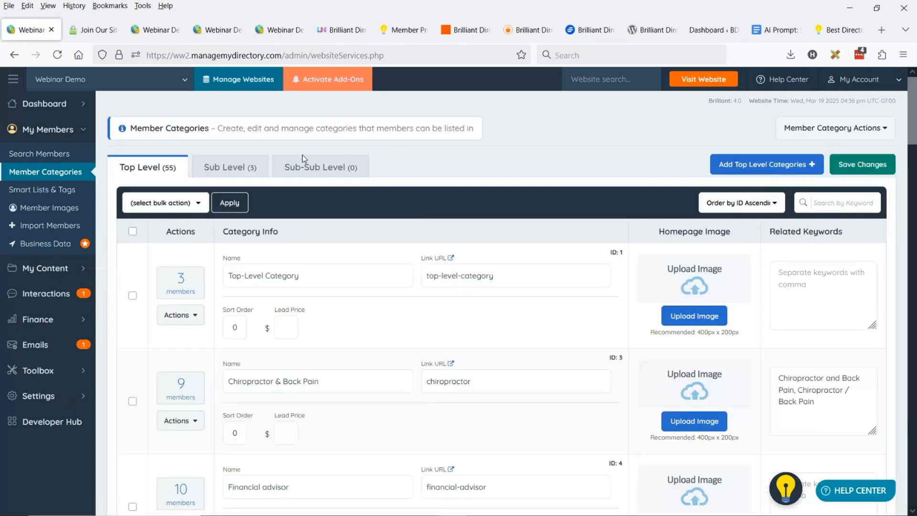
Open the public results page for the Chiropractor & Back Pain category and examine its heading and member listings
scroll(246, 174, down, 1)
scroll(246, 175, down, 2)
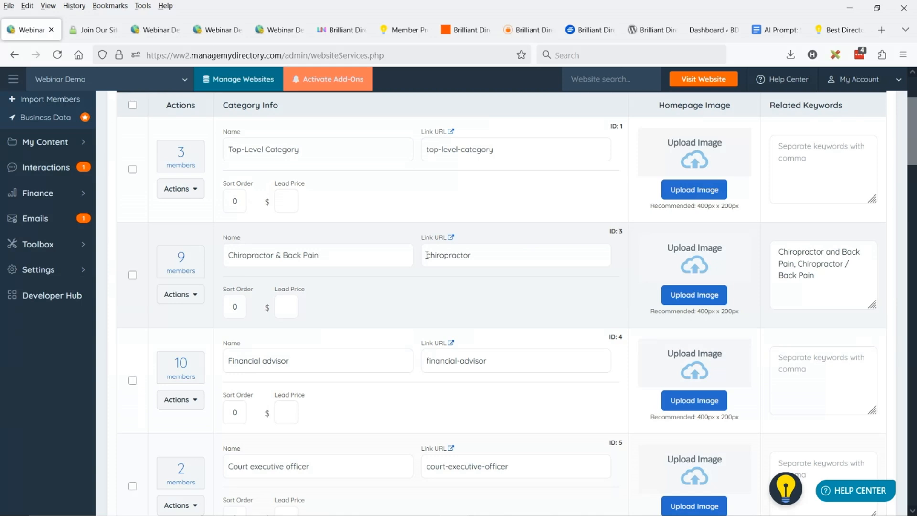
click(184, 260)
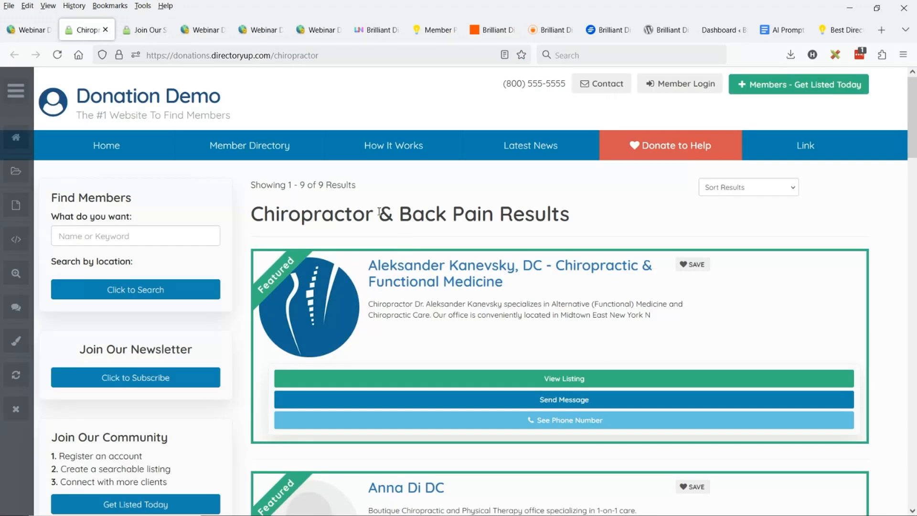
drag(344, 213, 407, 223)
click(303, 222)
drag(276, 221, 279, 222)
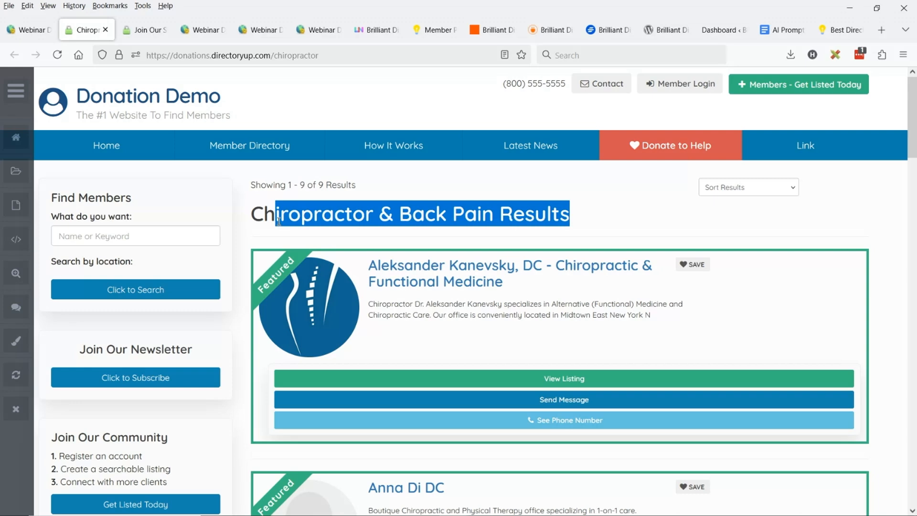
scroll(482, 206, down, 5)
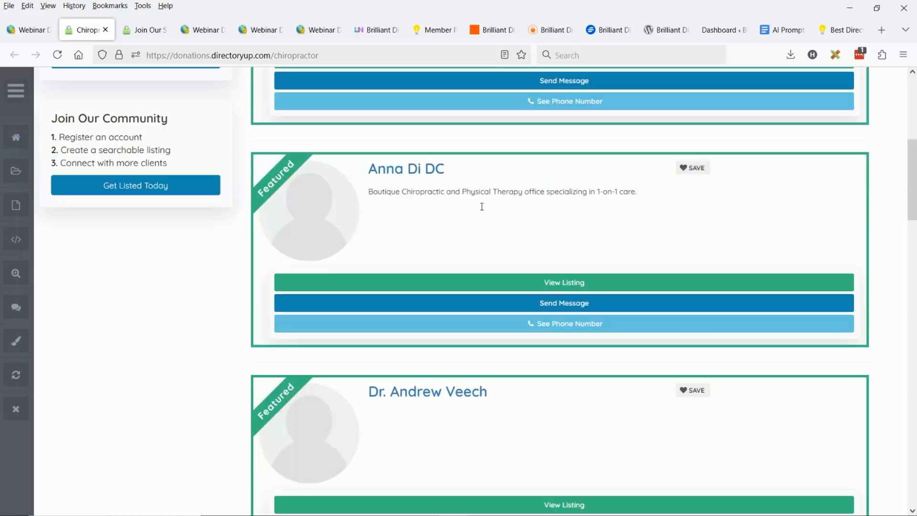
scroll(482, 207, down, 5)
scroll(510, 237, down, 10)
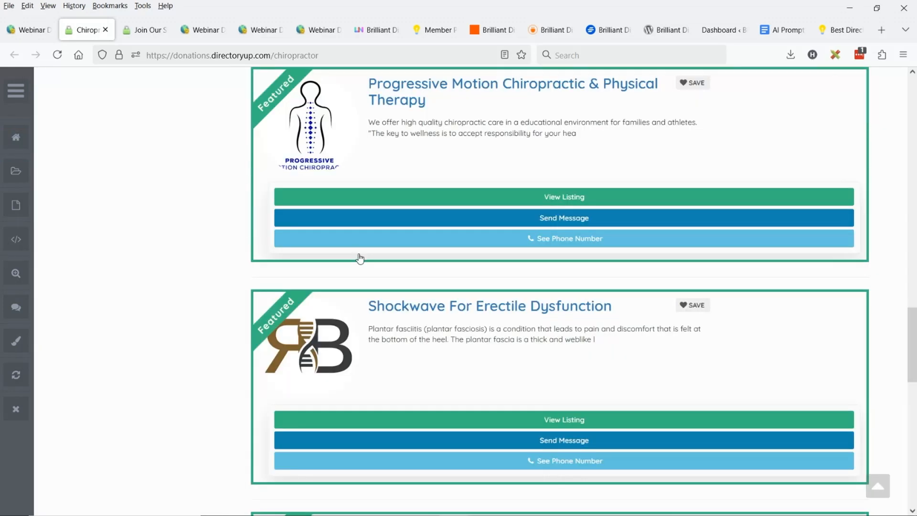
scroll(427, 295, up, 20)
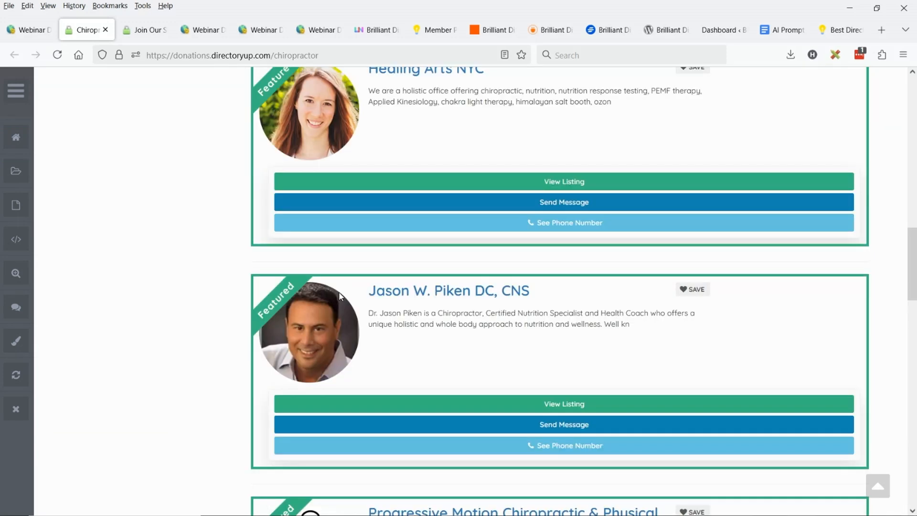
click(451, 222)
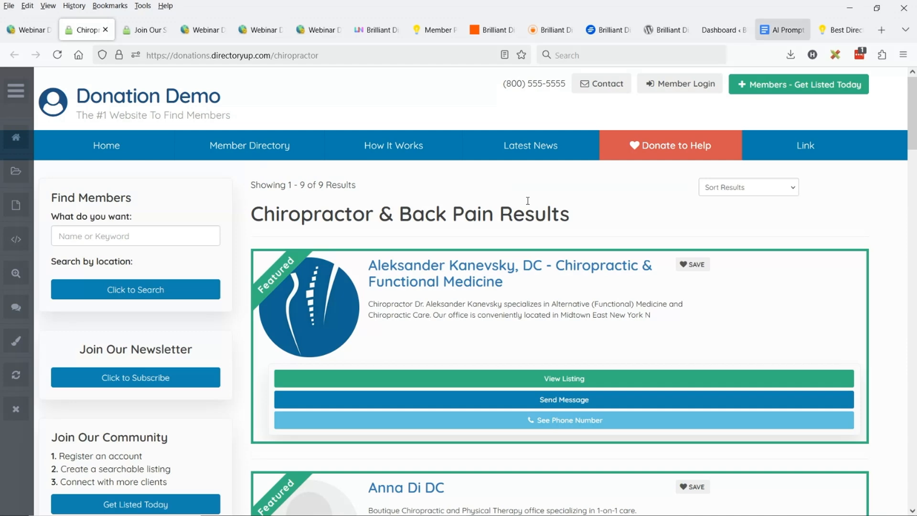
Consult the SEO prompt document in Google Docs, and return to the chiropractor results page to inspect the location search field
click(779, 28)
click(338, 217)
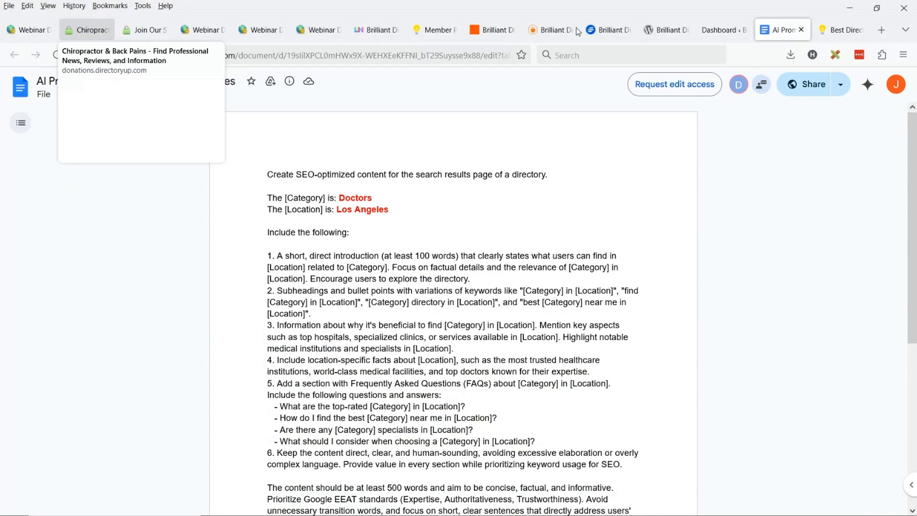
click(86, 30)
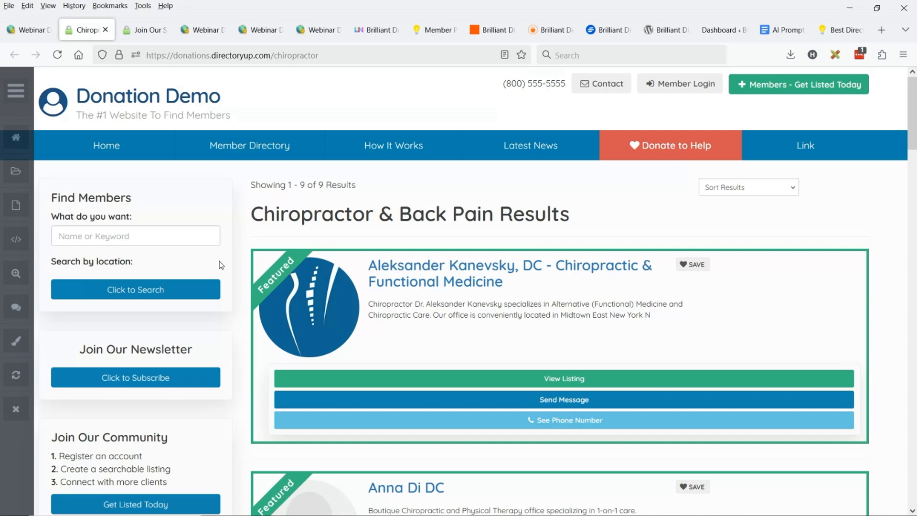
mouse_move(125, 262)
mouse_down()
mouse_move(69, 268)
mouse_move(125, 264)
mouse_up()
click(92, 271)
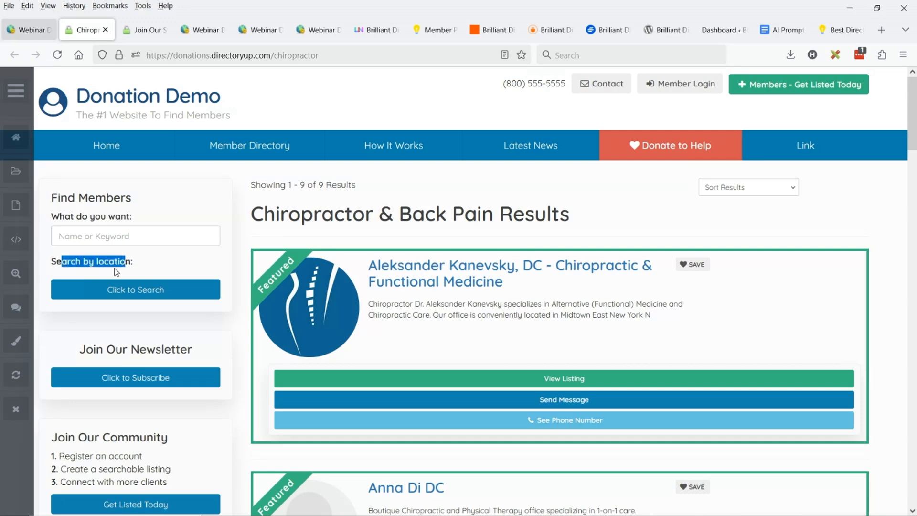
In the site admin, disable all of the custom widgets in bulk and confirm
click(28, 30)
click(134, 243)
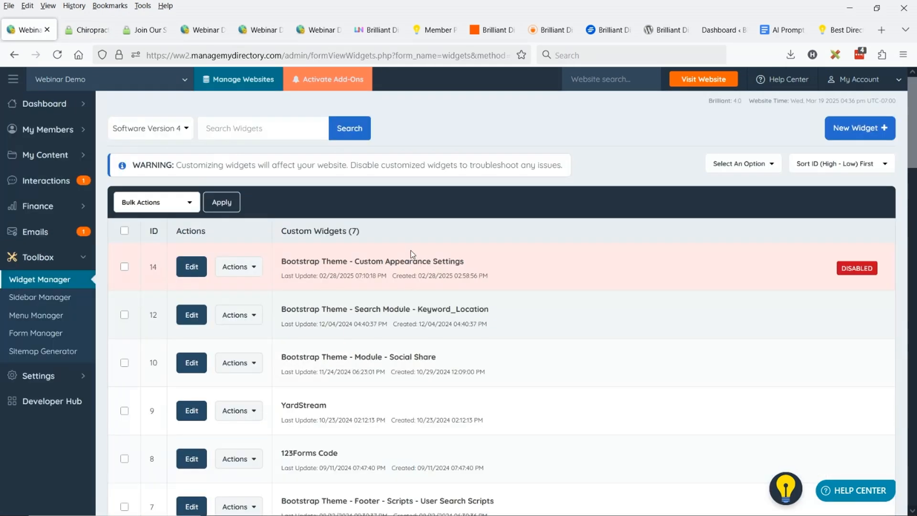
click(125, 231)
click(152, 202)
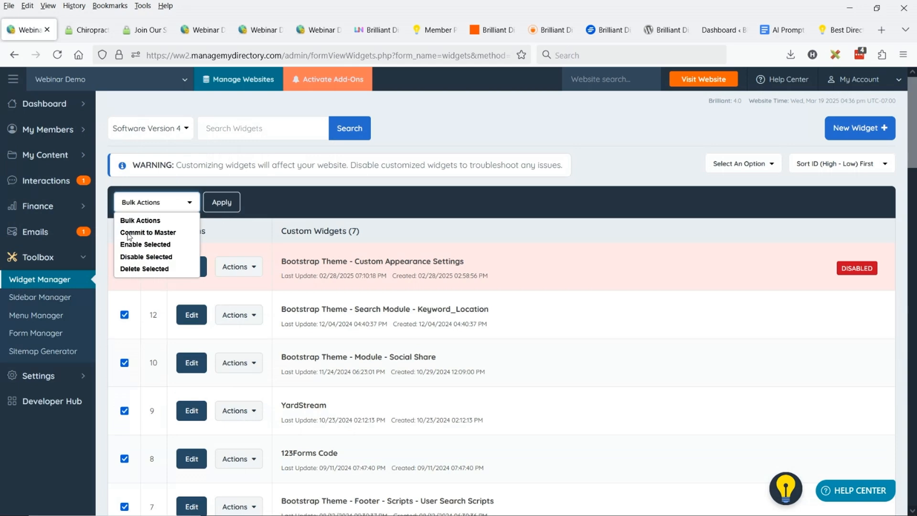
click(146, 256)
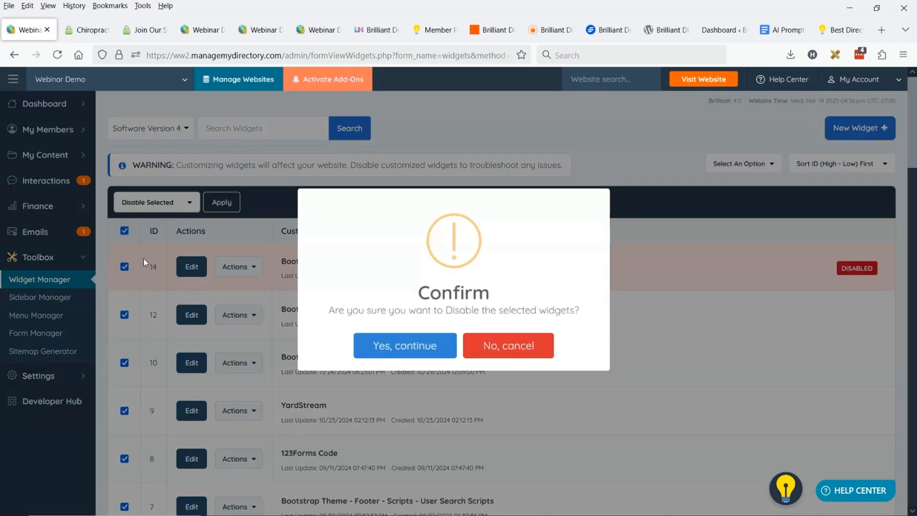
click(410, 344)
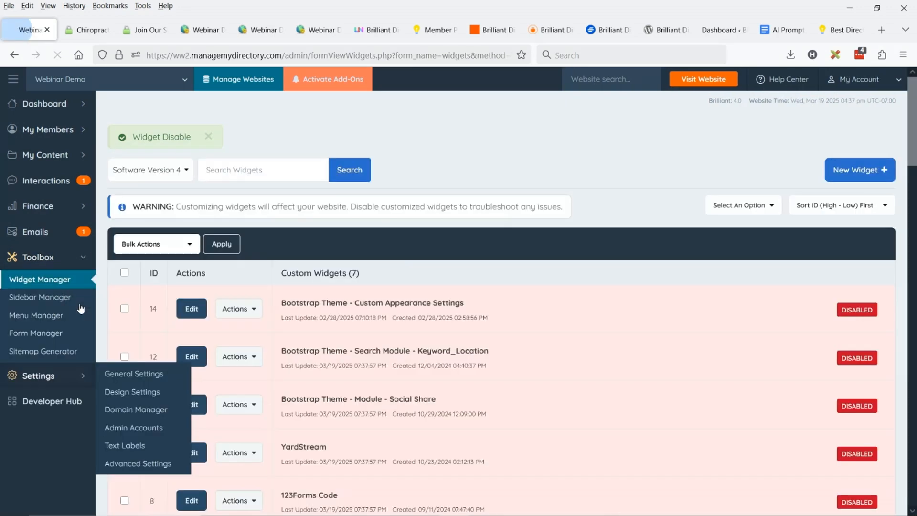
Delete all the Additional CSS code in the website's design settings
click(129, 391)
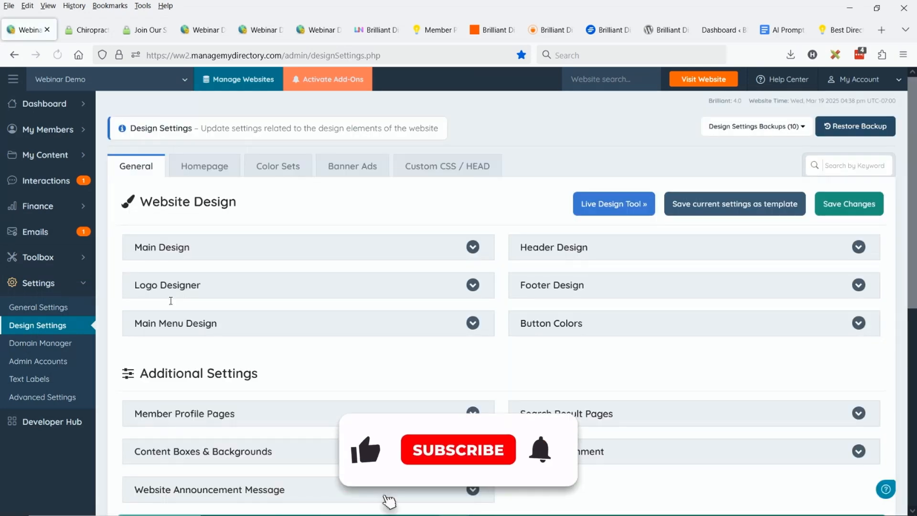
click(411, 172)
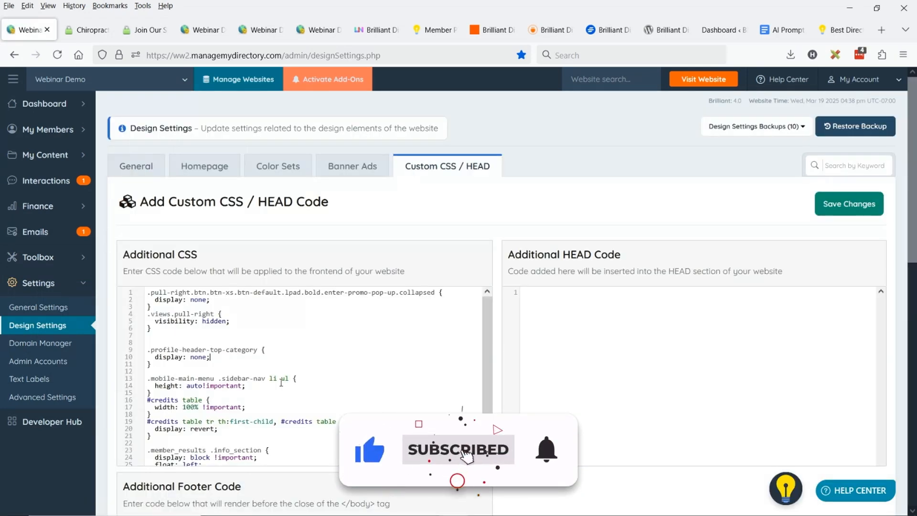
click(398, 358)
key(ctrl+a)
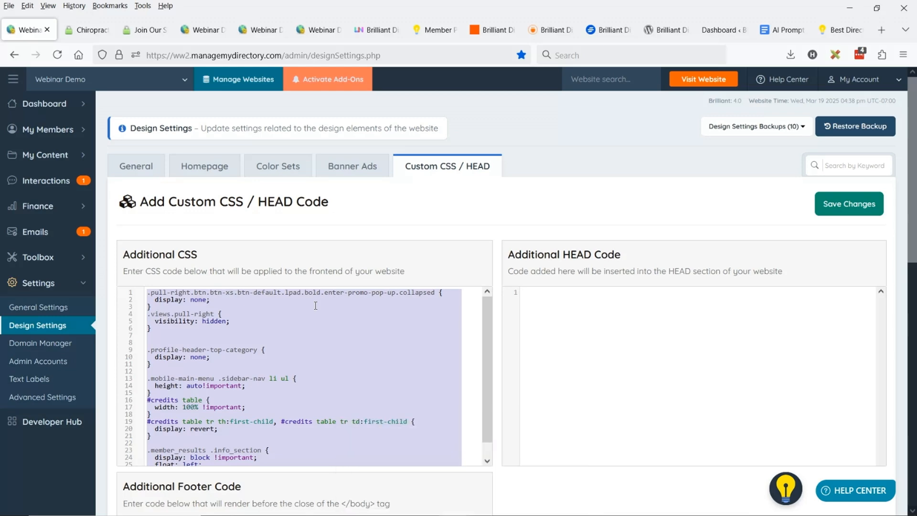
key(BackSpace)
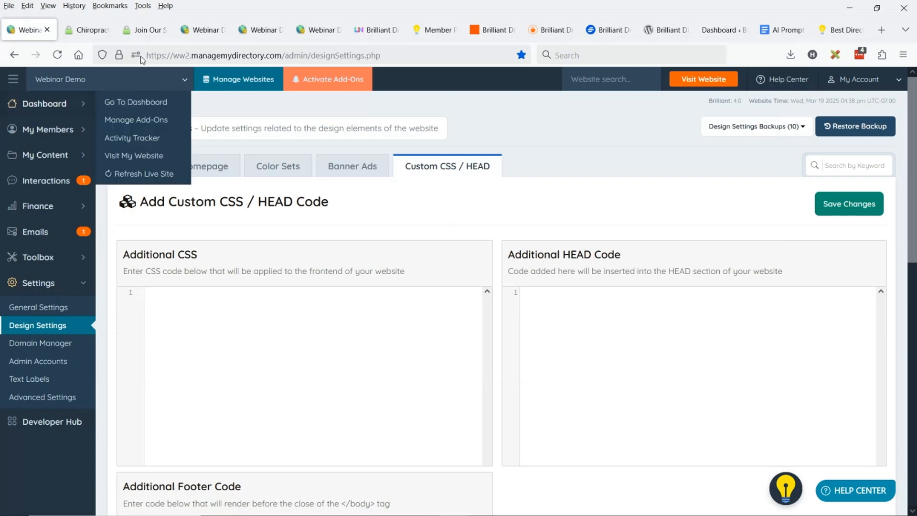
Reload the public chiropractor results page and review the location search field and listing layout
click(86, 30)
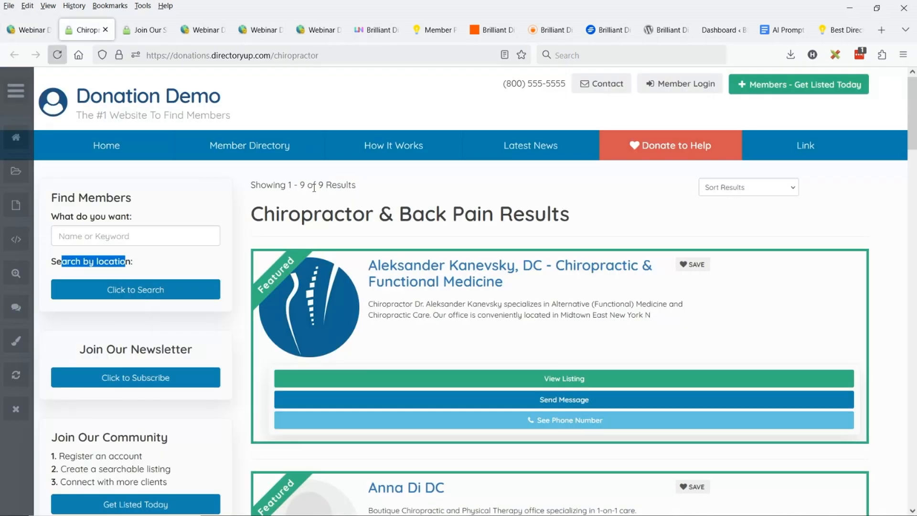
key(F5)
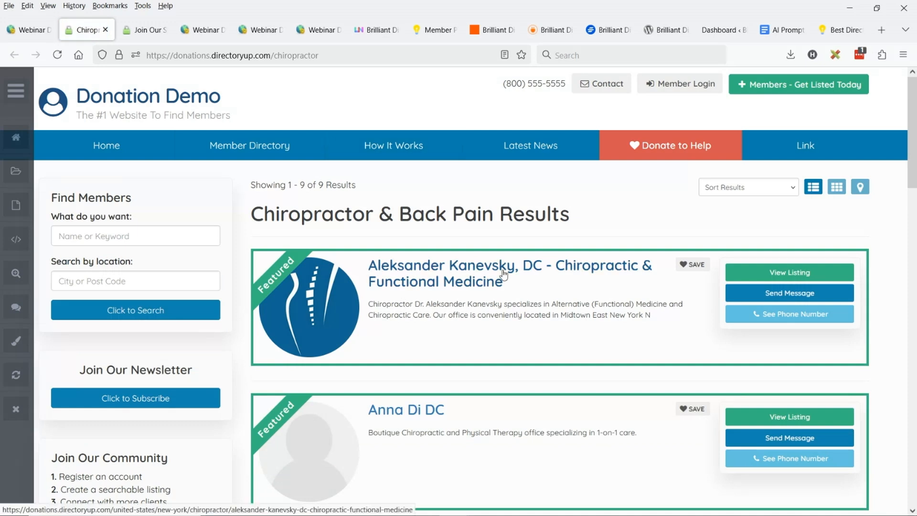
scroll(534, 336, down, 3)
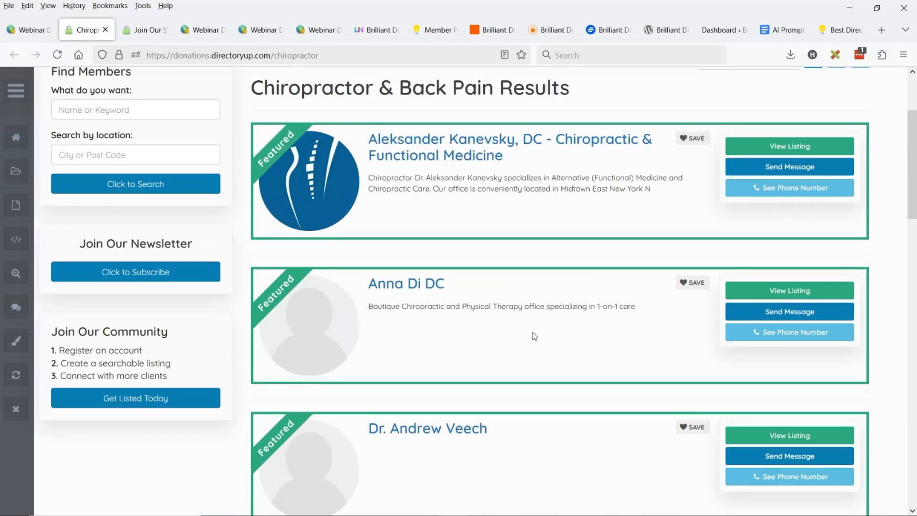
scroll(535, 335, up, 3)
Open the first chiropractor listing's profile page and examine its overview, contact information and map
click(137, 30)
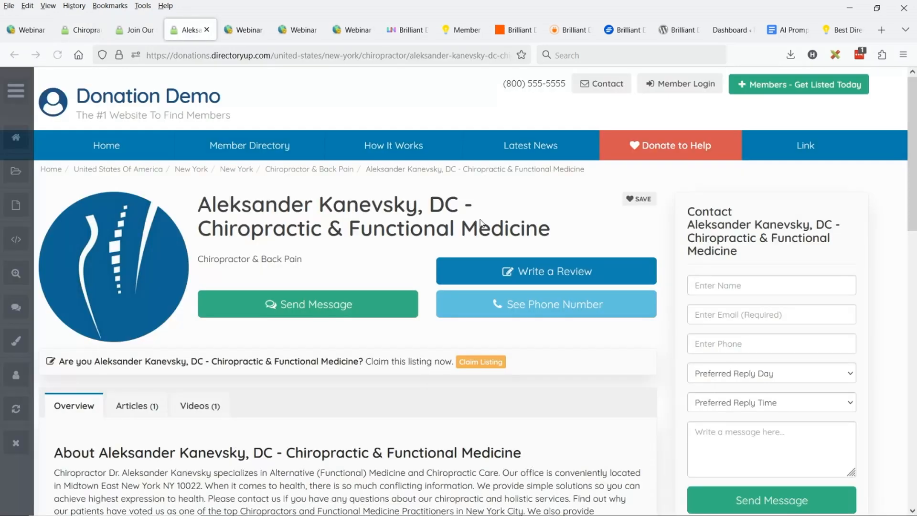
scroll(451, 356, down, 3)
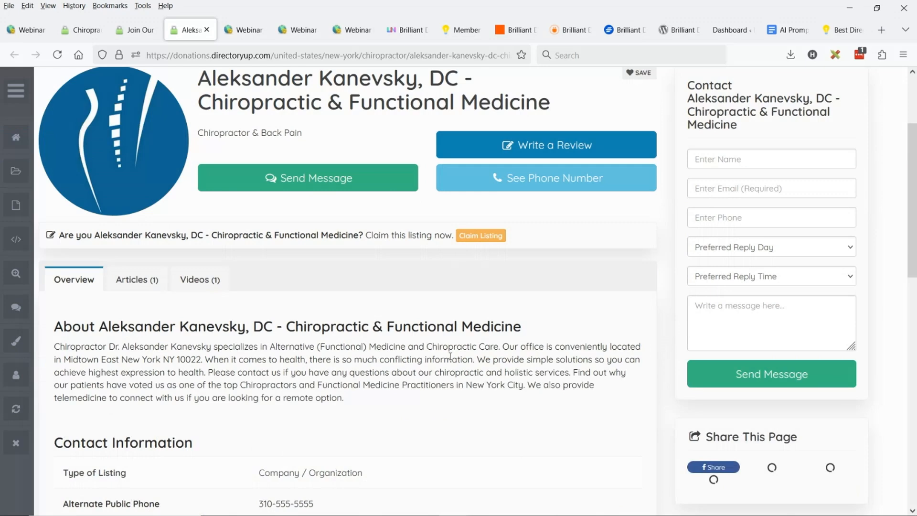
scroll(387, 273, up, 3)
scroll(387, 273, down, 8)
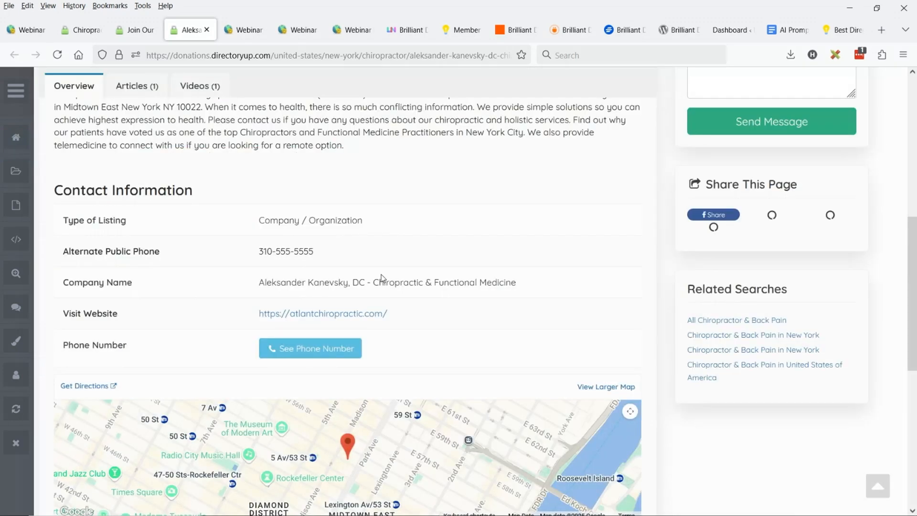
scroll(383, 277, down, 3)
scroll(384, 277, up, 7)
scroll(313, 205, up, 5)
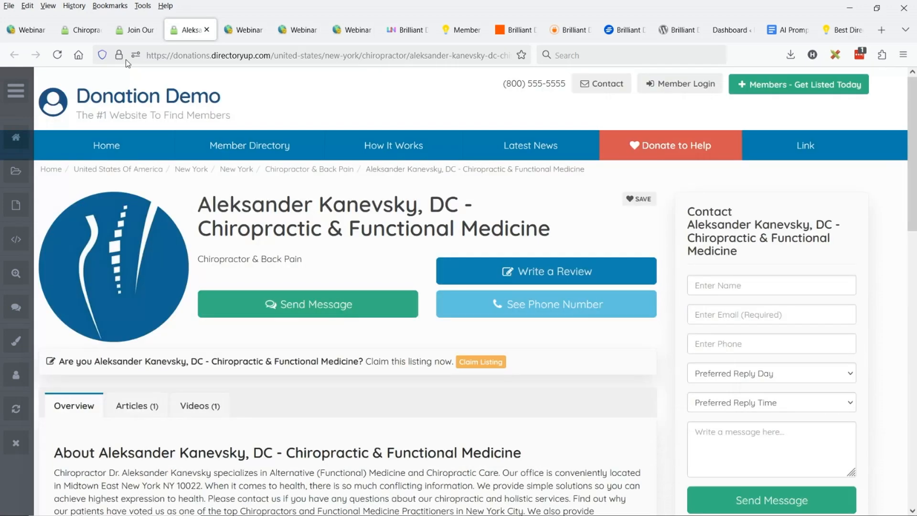
Search the admin's members for the second listed chiropractor, using the name copied from the results page
click(30, 29)
mouse_move(72, 132)
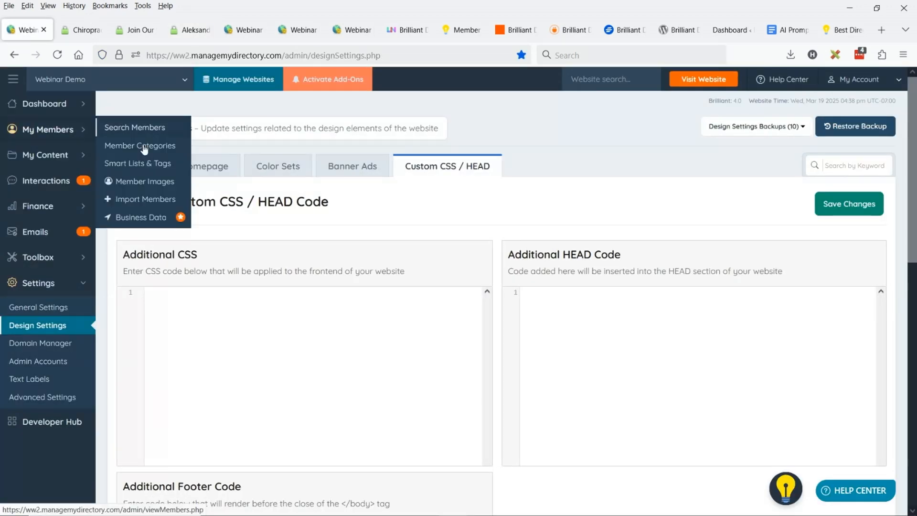
click(133, 135)
click(81, 30)
drag(334, 270, 417, 258)
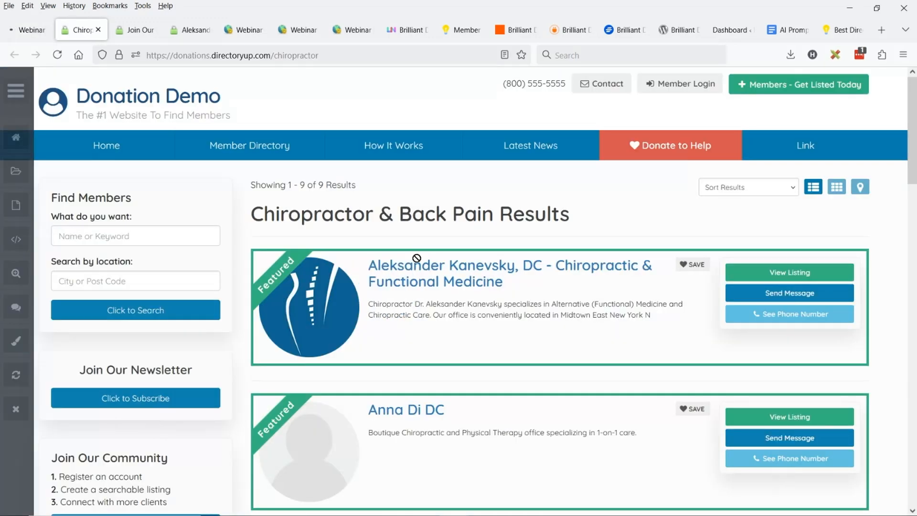
drag(420, 456, 558, 55)
click(32, 32)
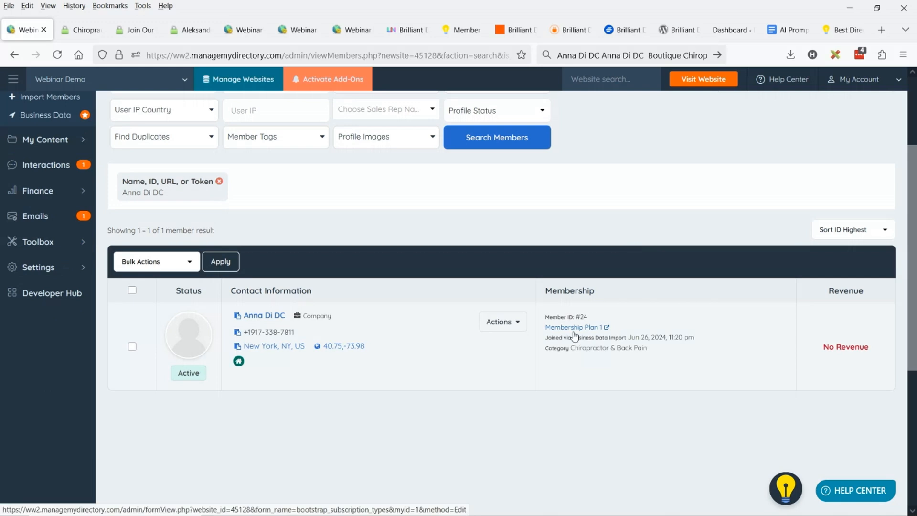
Set Membership Plan 1's profile page options to show member locations, save the plan, and reload the chiropractor results page
click(571, 330)
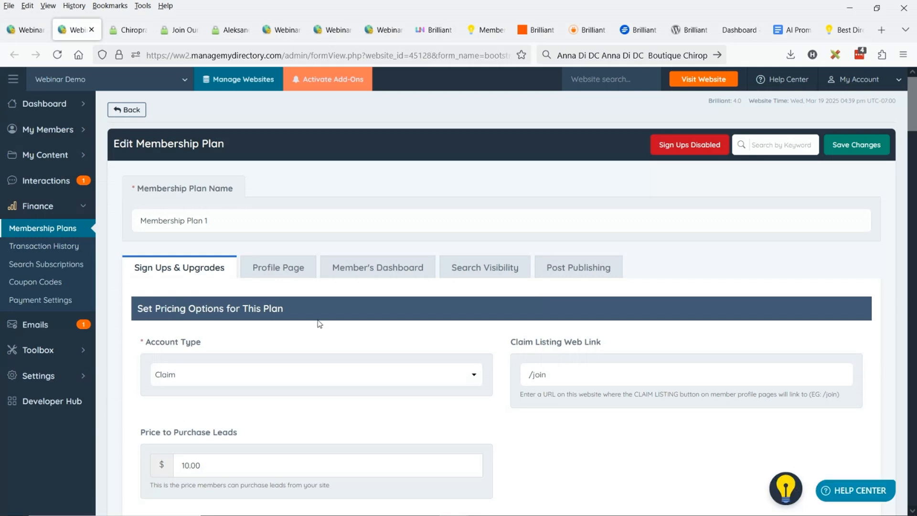
scroll(557, 245, down, 10)
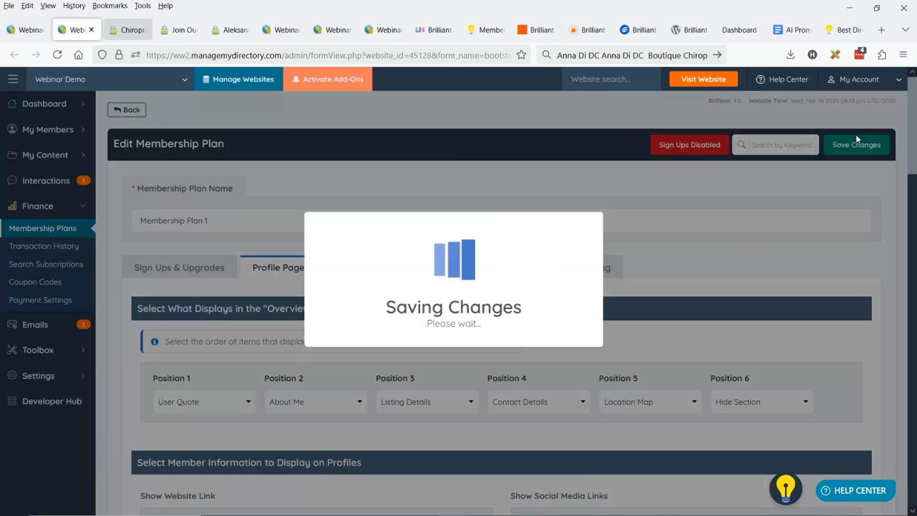
click(127, 30)
click(58, 55)
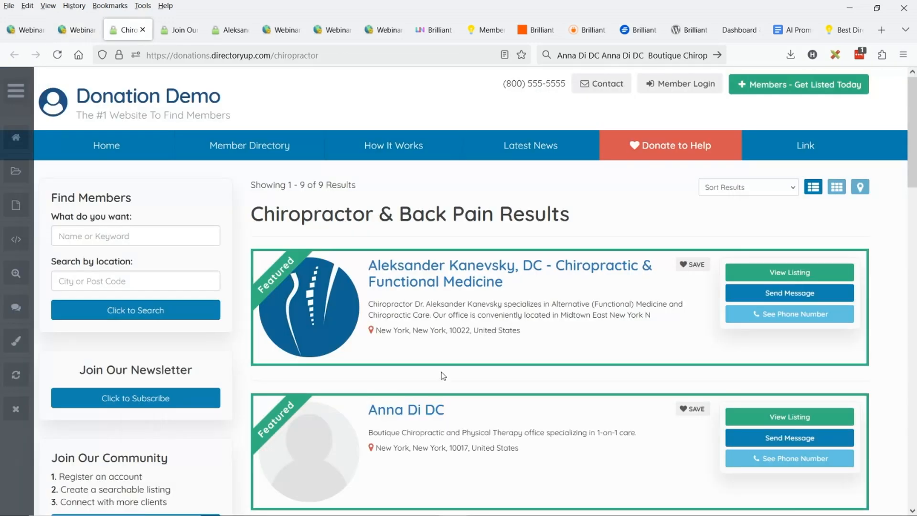
Search Find Members for Chiropractor and choose the Chiropractor & Back Pain main category from the suggestions
double_click(271, 213)
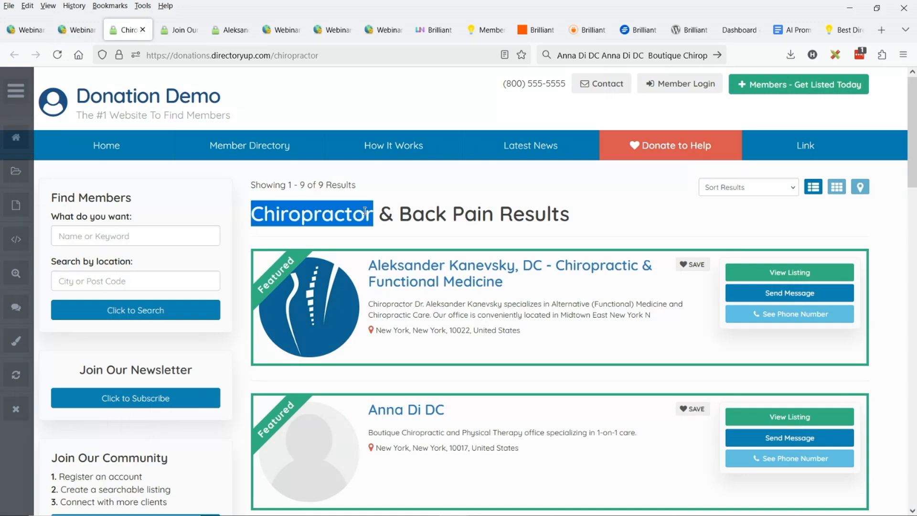
drag(373, 210, 200, 236)
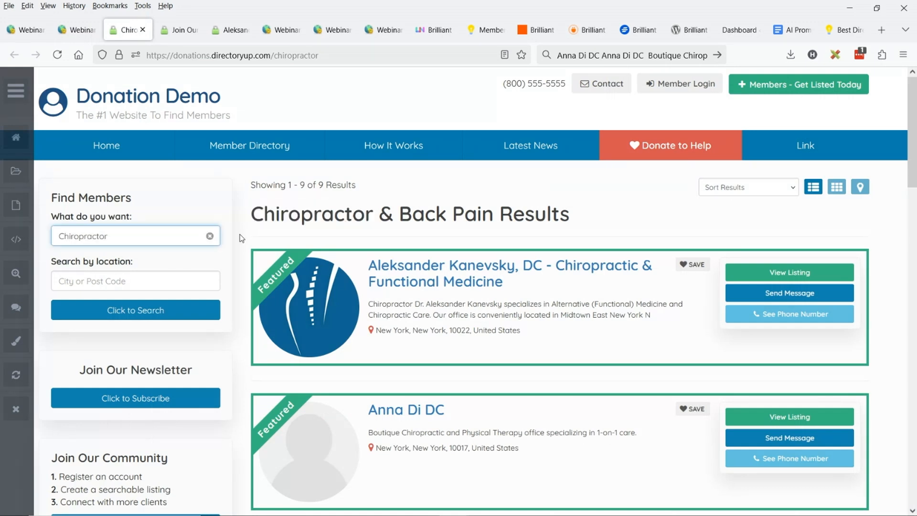
click(113, 231)
scroll(145, 293, down, 2)
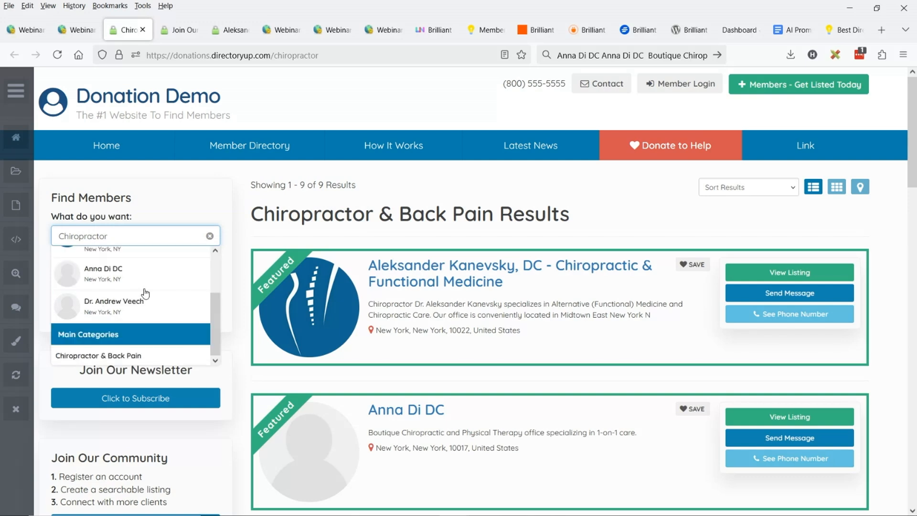
click(95, 349)
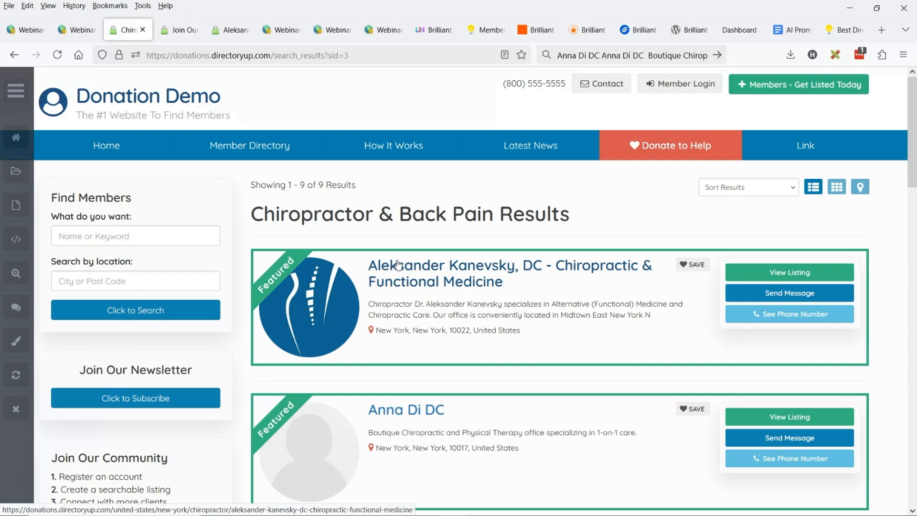
Go from the first listing's profile to its New York chiropractor results, and shorten the page address to new-york/chiropractor
click(464, 279)
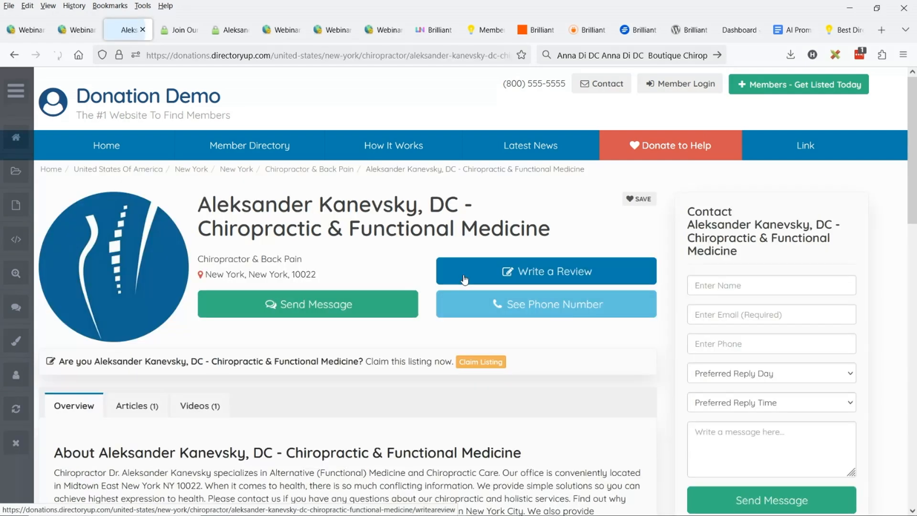
click(306, 172)
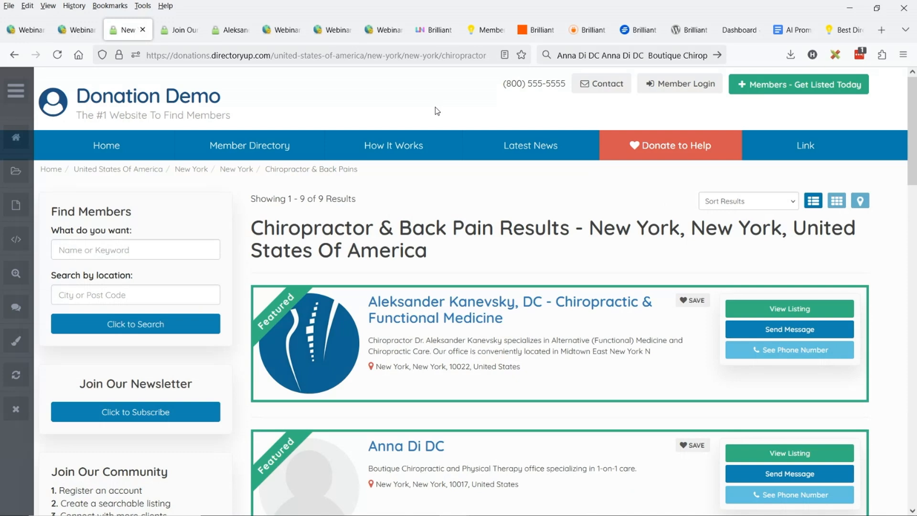
drag(401, 55, 272, 55)
key(BackSpace)
key(Return)
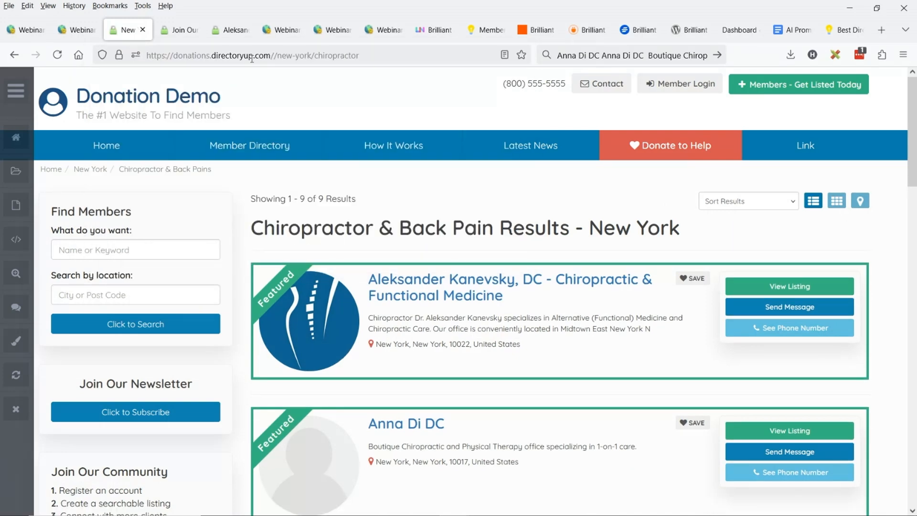
click(277, 56)
key(BackSpace)
text(https://donations.directoryup.com/new-york/chiropractor)
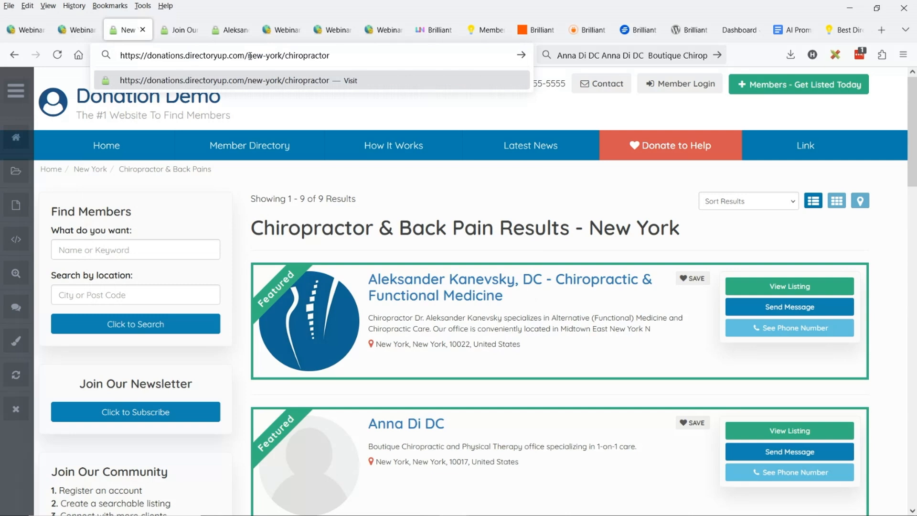
key(Return)
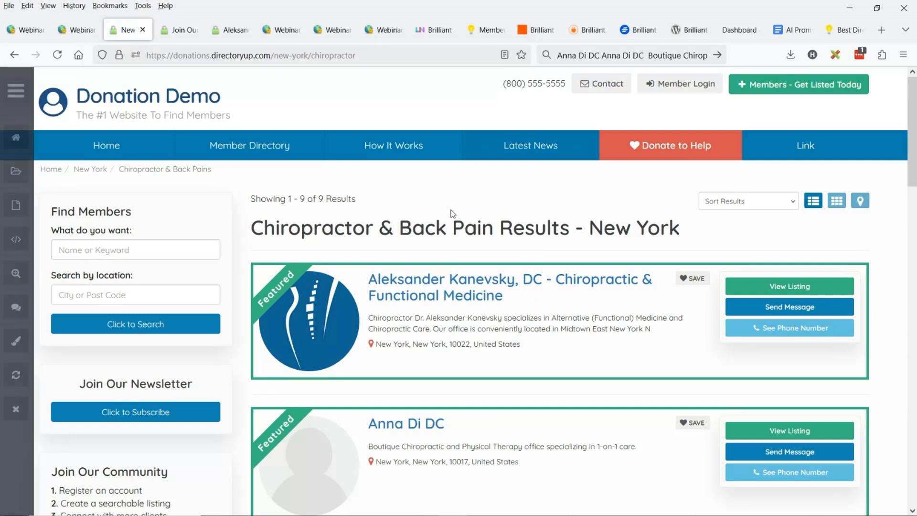
Copy the results page's path and create a static page in the site admin with the URL new-york/chiropractor
scroll(326, 212, down, 3)
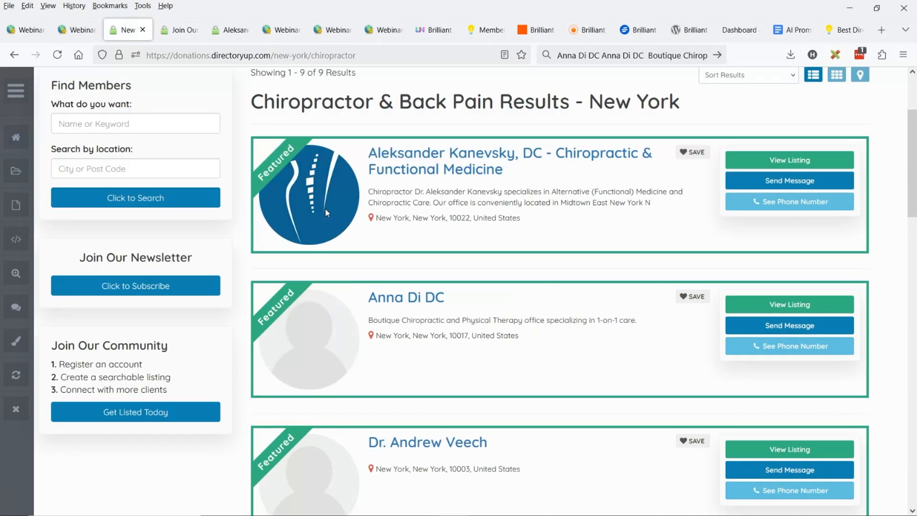
scroll(478, 260, up, 3)
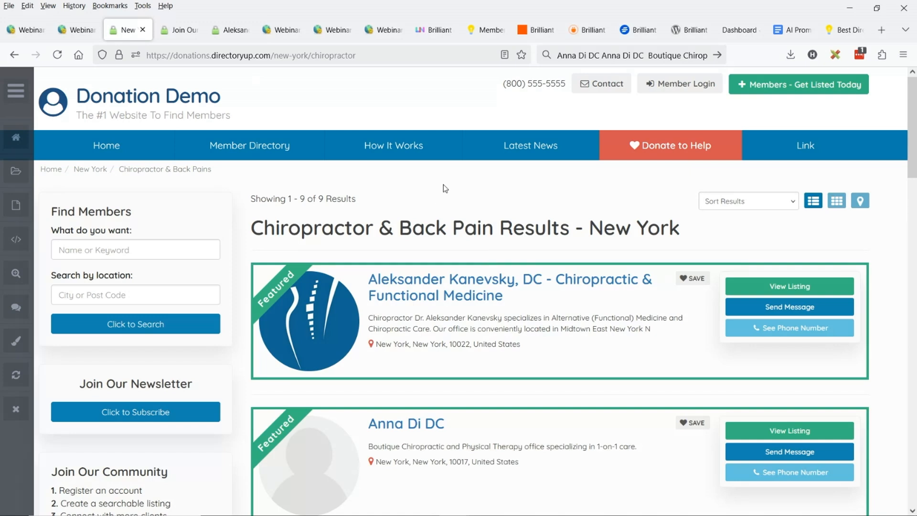
double_click(297, 55)
mouse_move(271, 55)
mouse_down()
mouse_move(353, 54)
mouse_move(275, 56)
mouse_up()
key(ctrl+c)
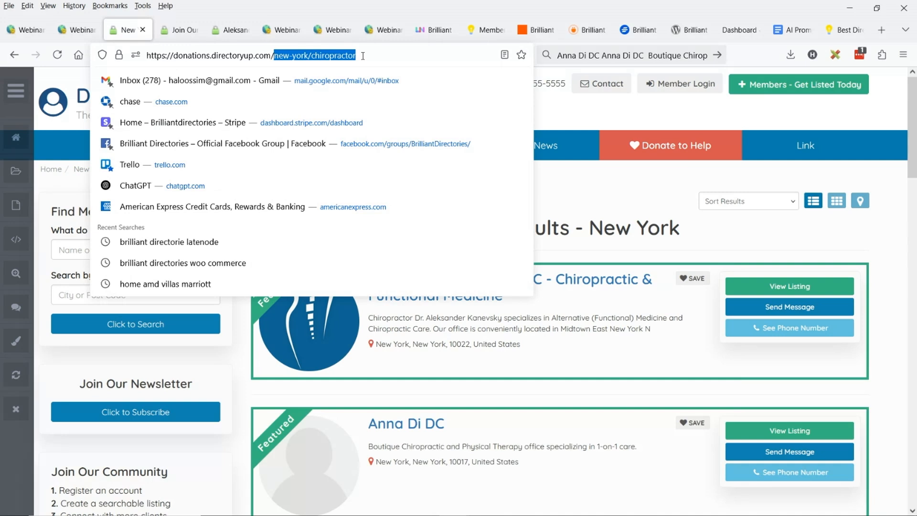
click(16, 90)
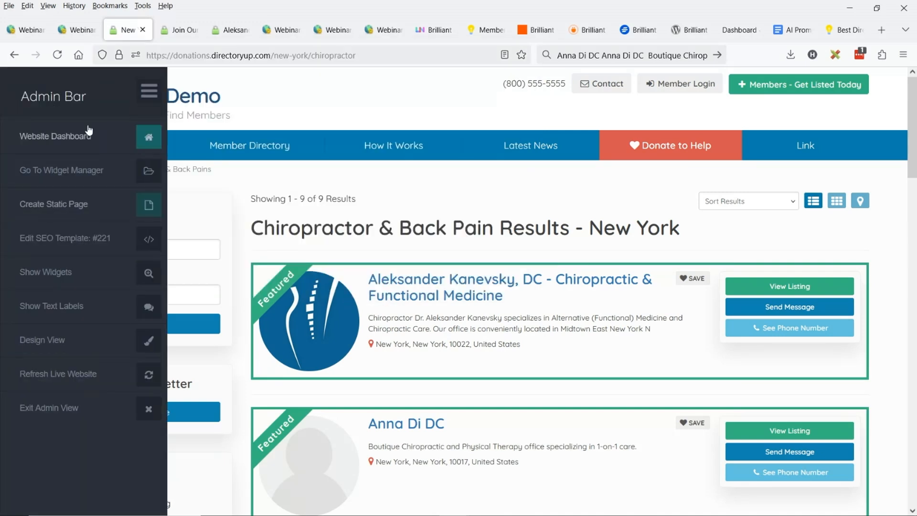
middle_click(114, 212)
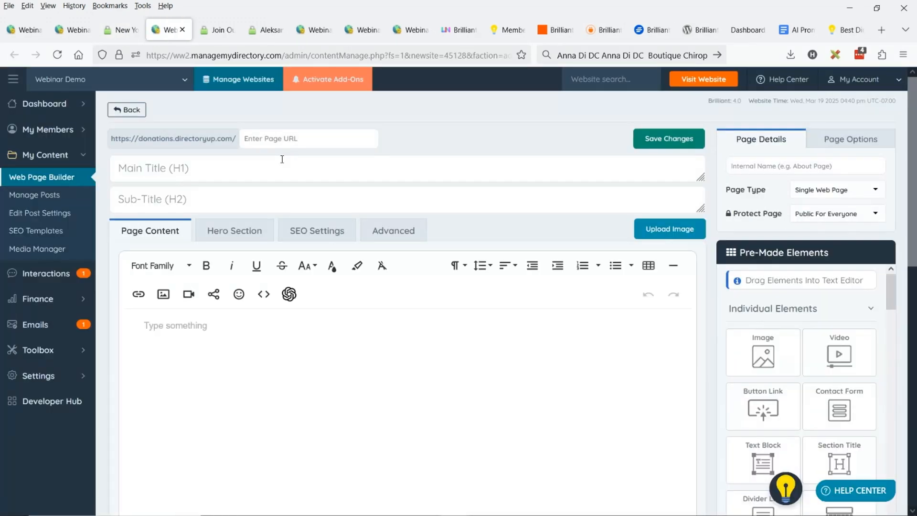
click(288, 137)
key(ctrl+v)
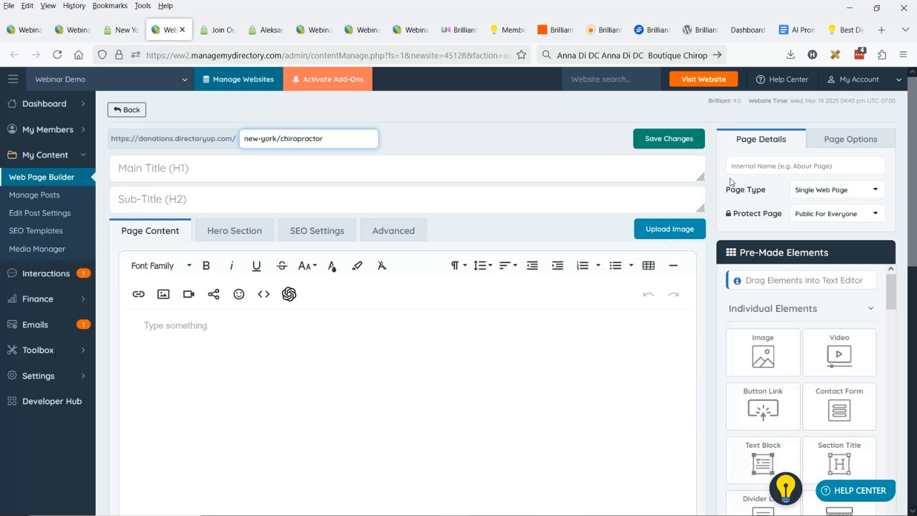
Set the new page's type to Member Search Results and compare its URL with the live results page
click(797, 191)
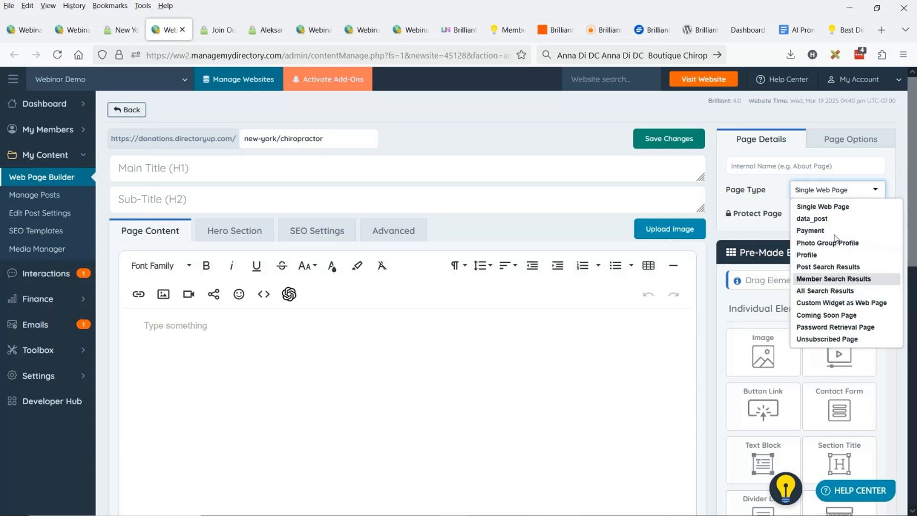
click(851, 282)
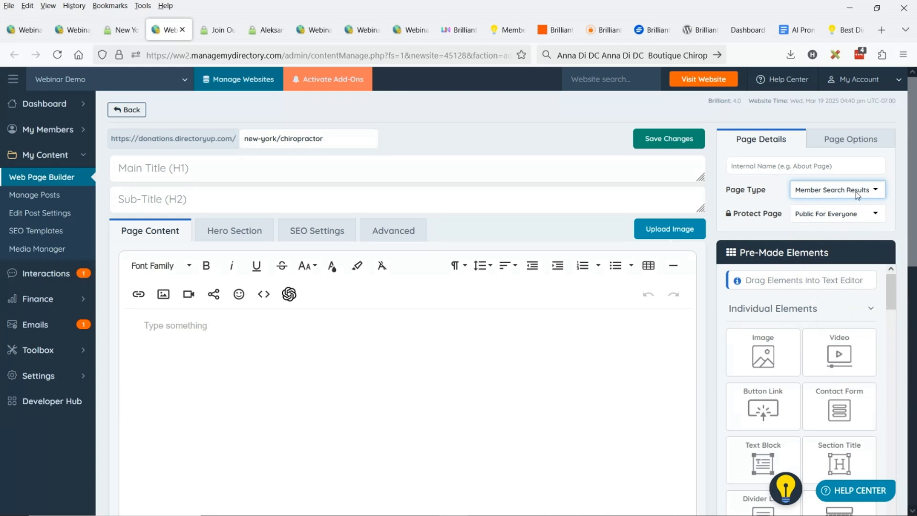
click(125, 30)
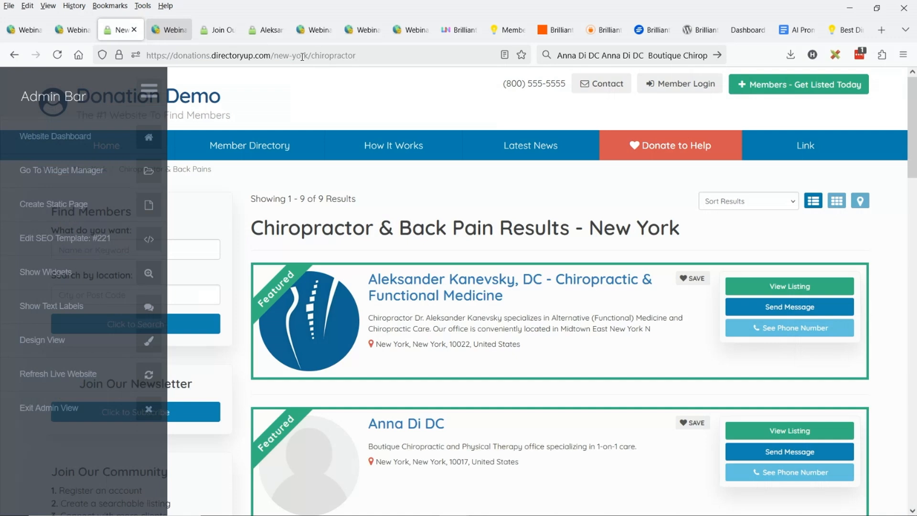
key(ctrl+Tab)
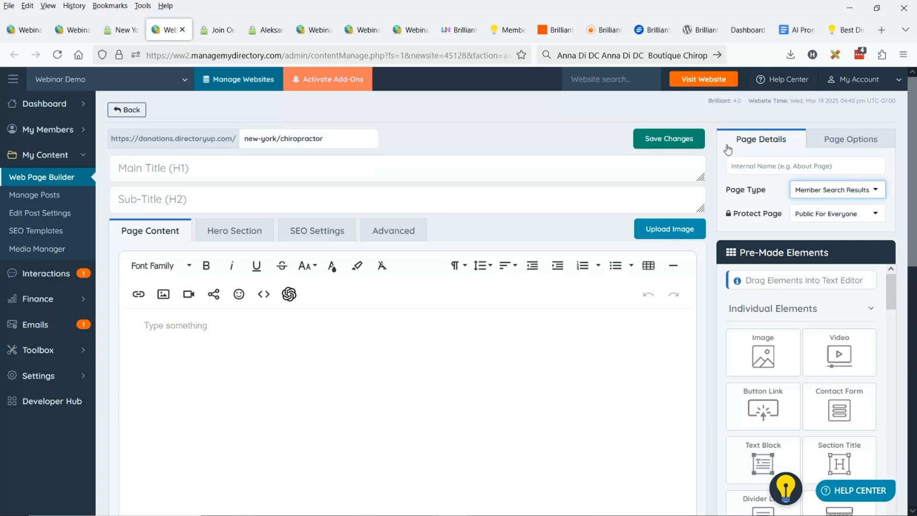
Switch to the AI Prompt: SEO Content for Search Pages document and copy its entire prompt text
click(797, 30)
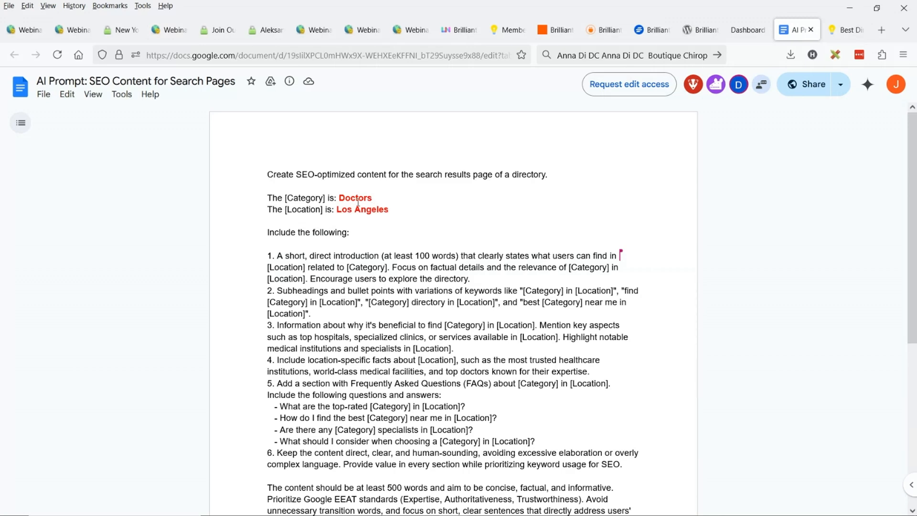
drag(472, 279, 527, 283)
scroll(526, 283, down, 4)
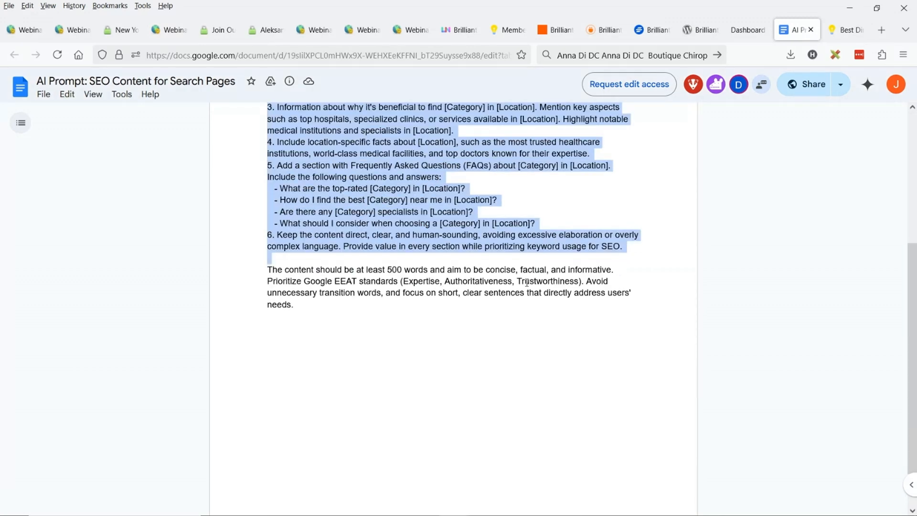
key(ctrl+a)
scroll(527, 283, up, 4)
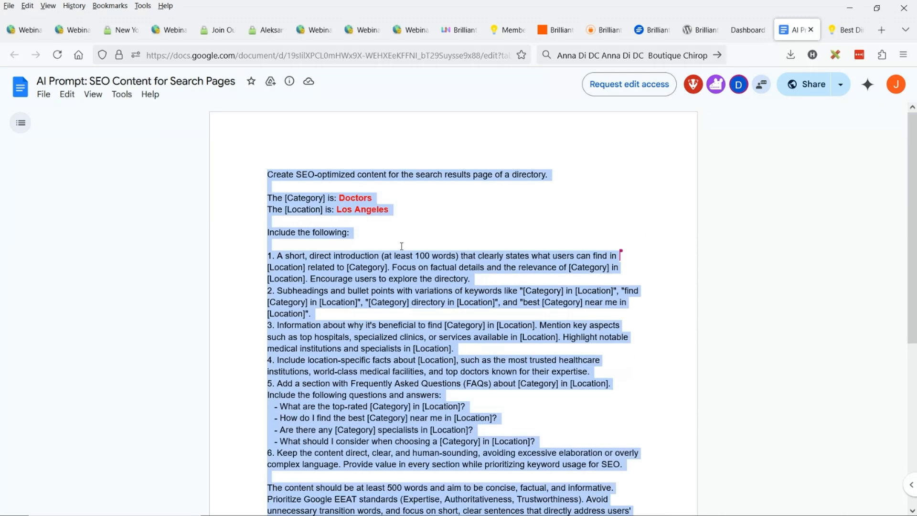
Open ChatGPT in a new browser tab and paste the copied SEO prompt into the message box
click(881, 30)
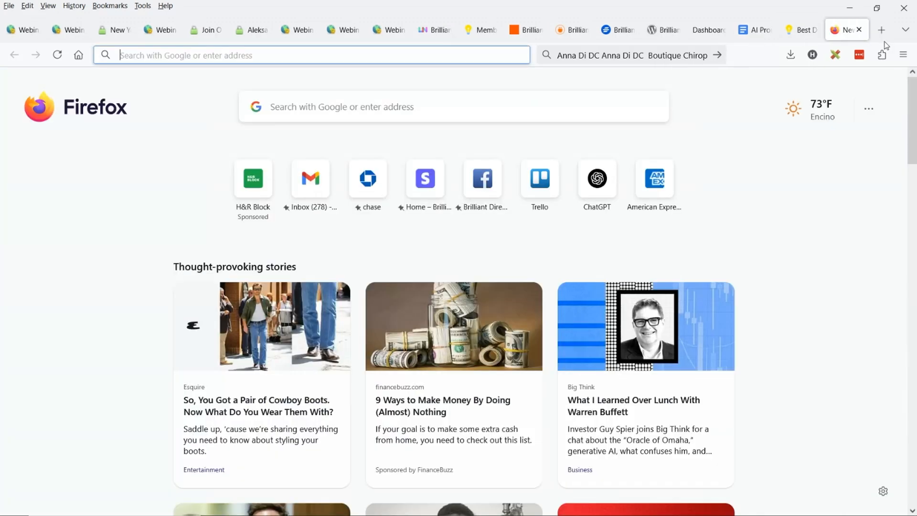
text(chatgpt.com)
key(Return)
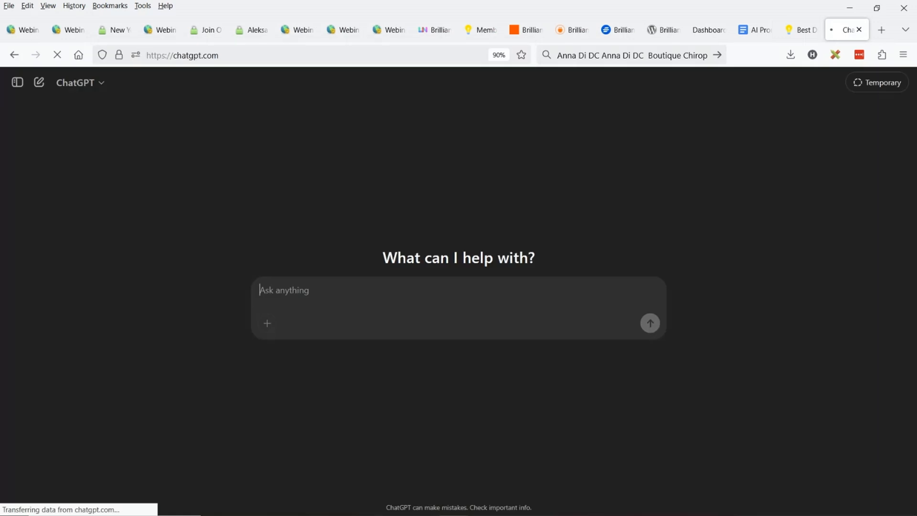
key(ctrl+v)
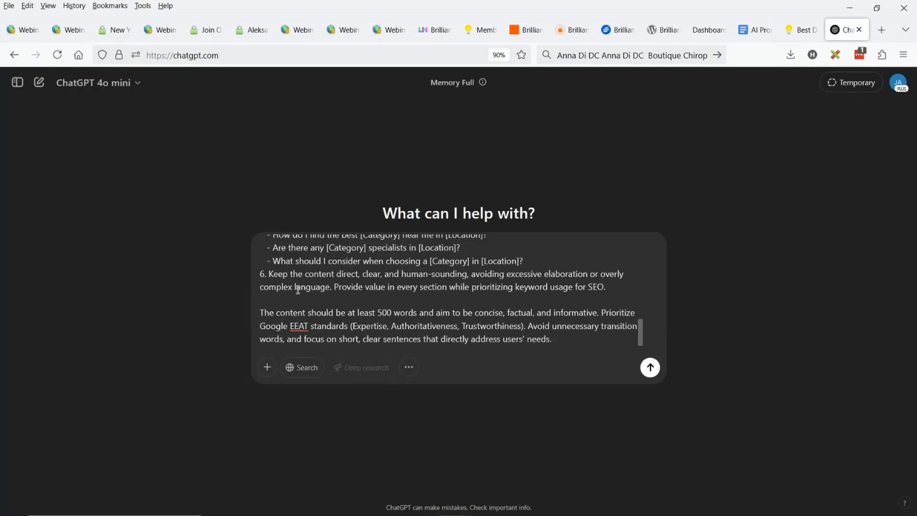
Replace the prompt's Los Angeles location with New York
scroll(331, 266, up, 10)
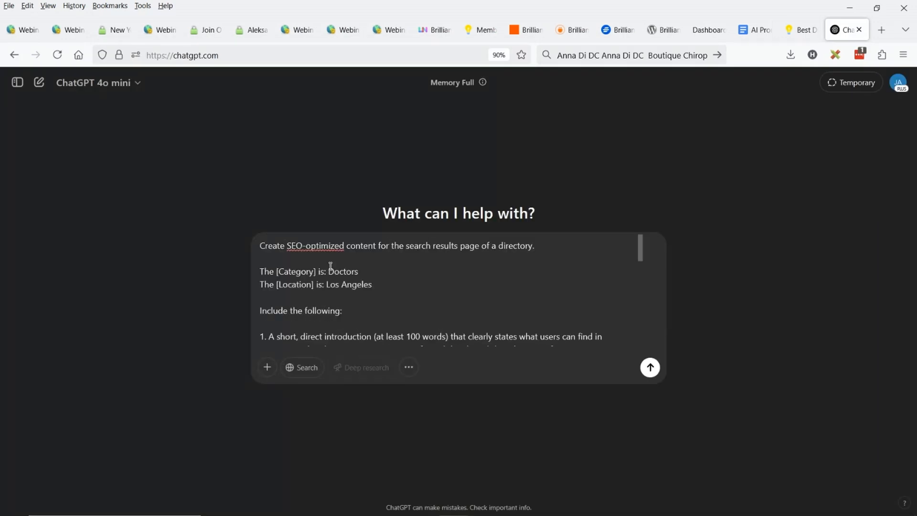
double_click(331, 284)
drag(331, 284, 345, 283)
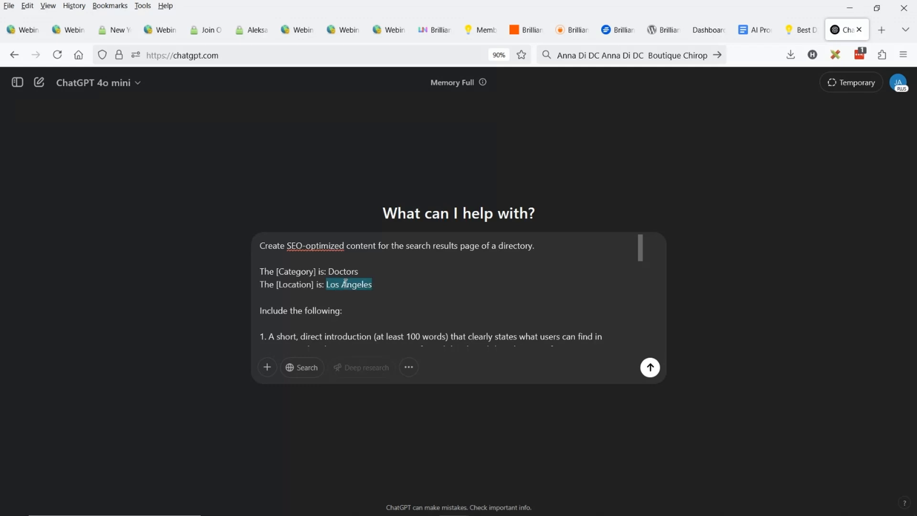
text(New Yro)
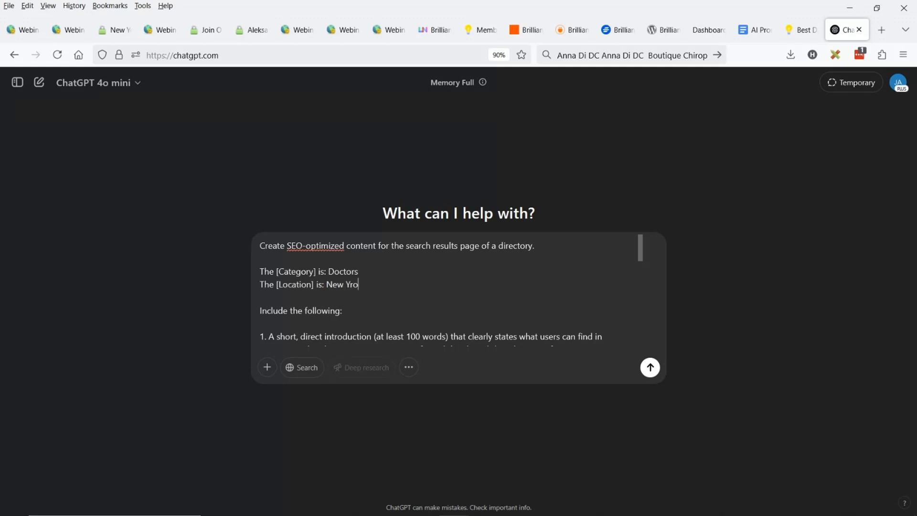
key(BackSpace)
key(BackSpace)
text(ork)
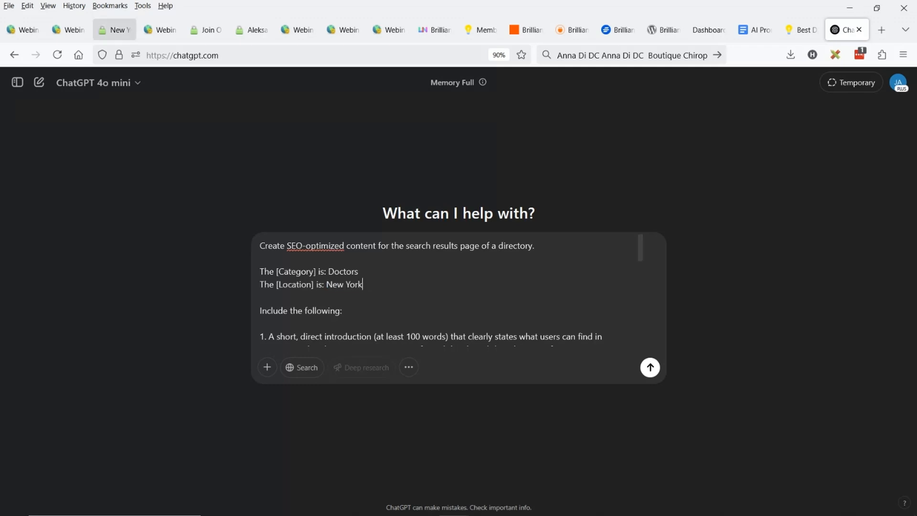
Replace the prompt's category with Chiropractors, copying Chiropractor from the results page heading and making it plural
click(114, 29)
drag(344, 229, 252, 230)
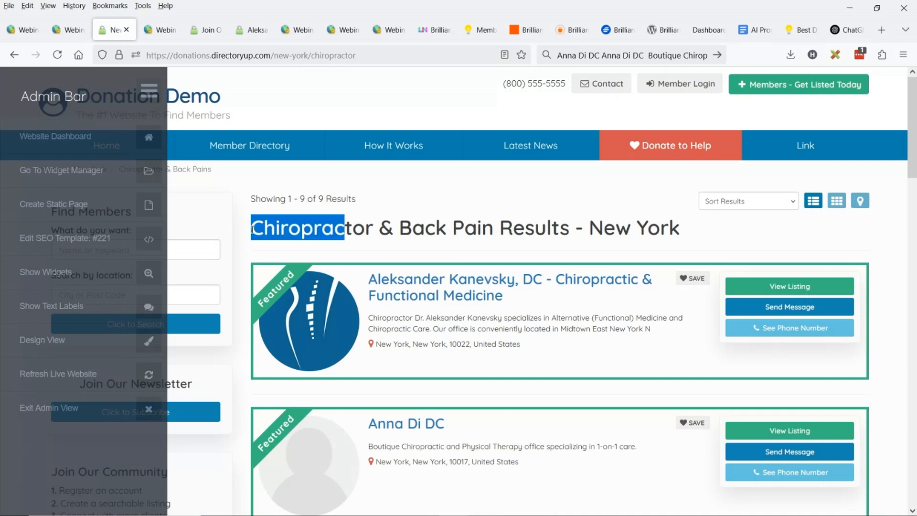
click(847, 30)
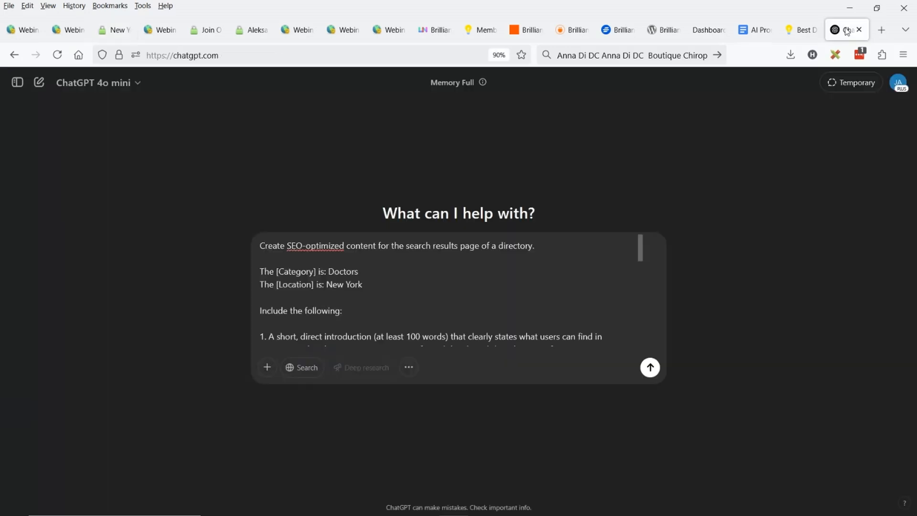
double_click(344, 271)
text(Chiropractor)
text(s)
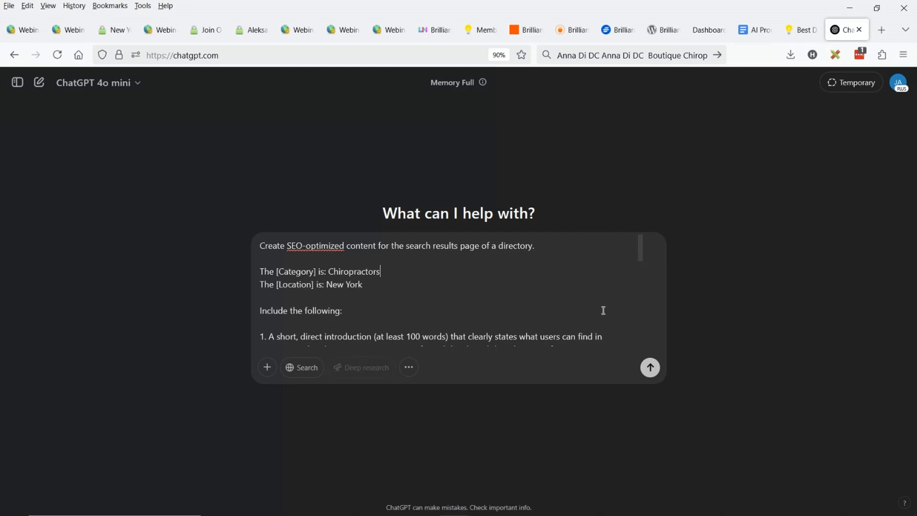
Submit the prompt and review the generated New York chiropractor content through to the end of its FAQ section
click(650, 368)
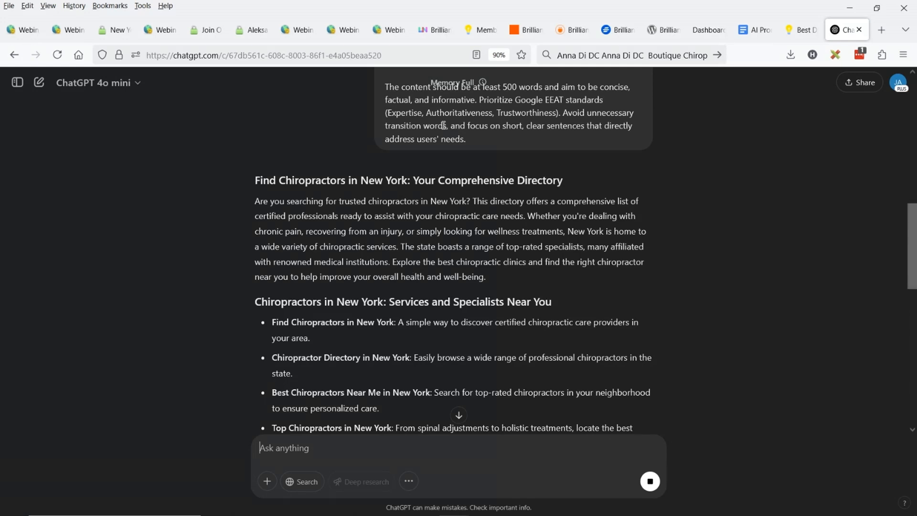
scroll(444, 125, down, 5)
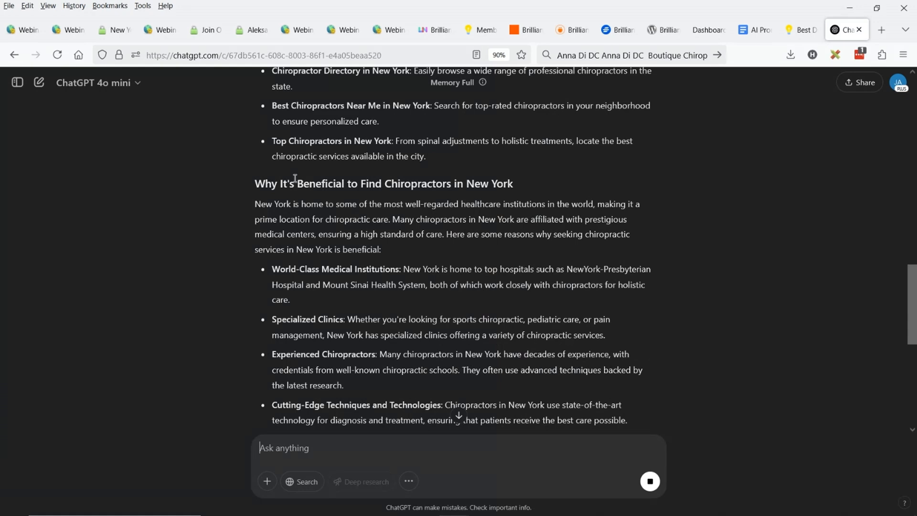
scroll(295, 178, down, 10)
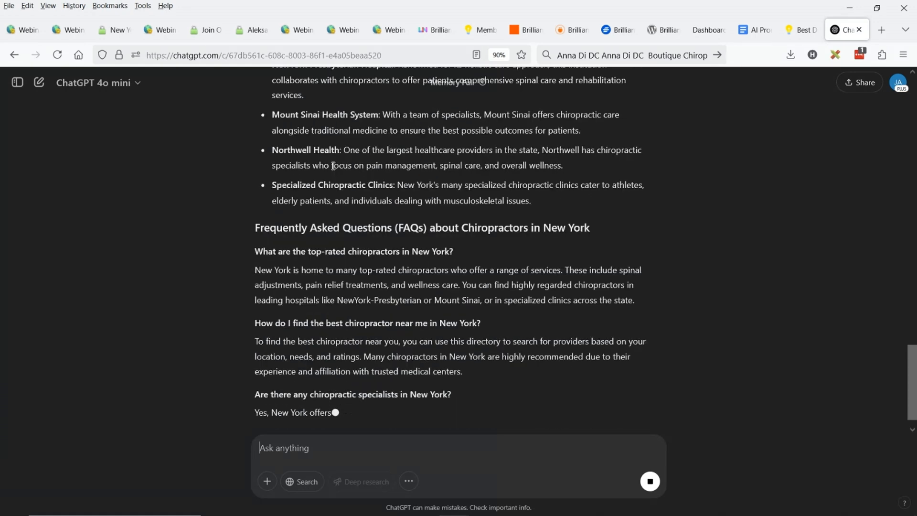
scroll(392, 163, down, 1)
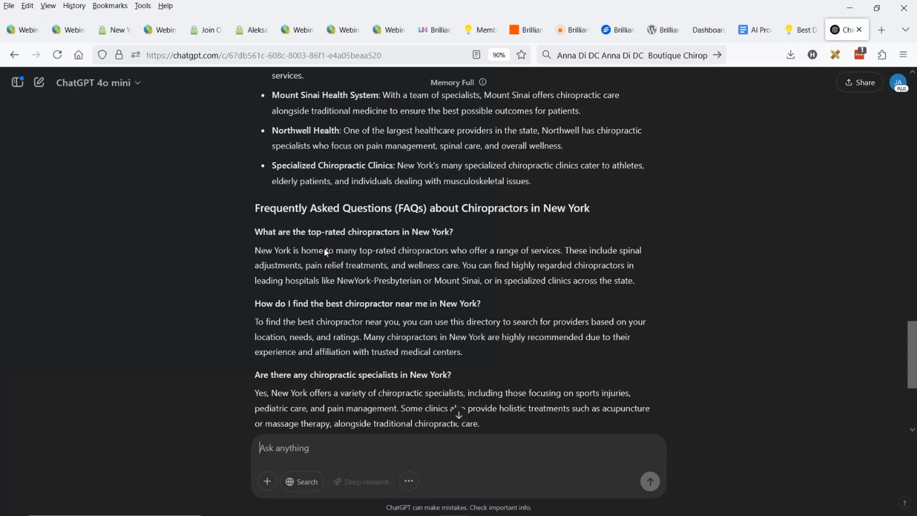
scroll(324, 247, down, 4)
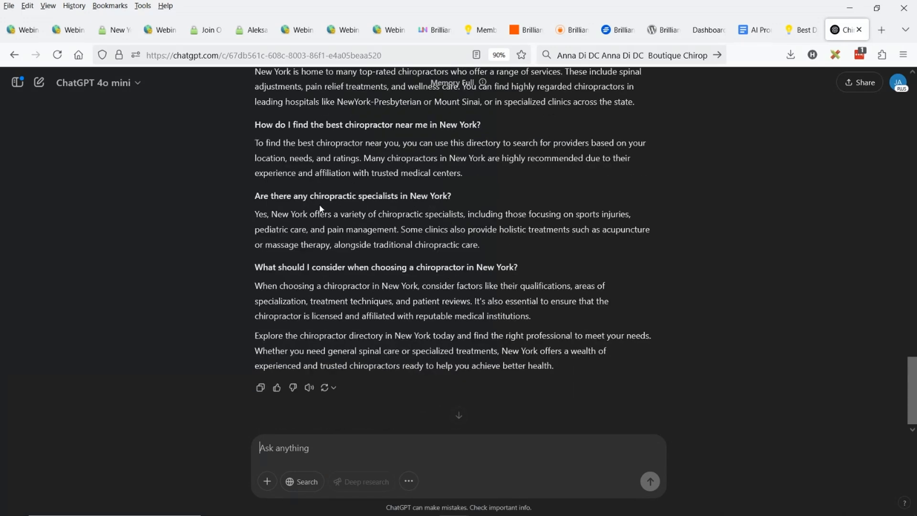
Copy the generated response and paste it into the page content editor of the new-york/chiropractor page
click(260, 388)
click(71, 32)
click(167, 32)
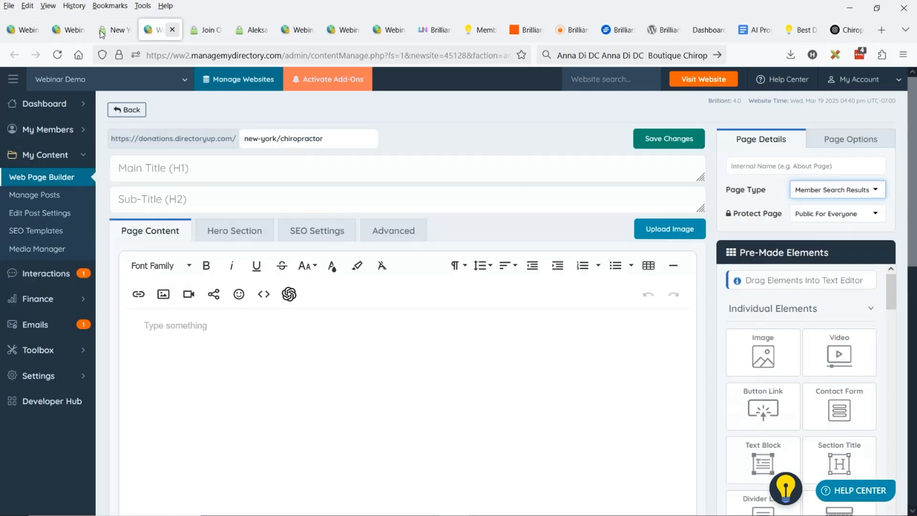
click(244, 140)
triple_click(279, 136)
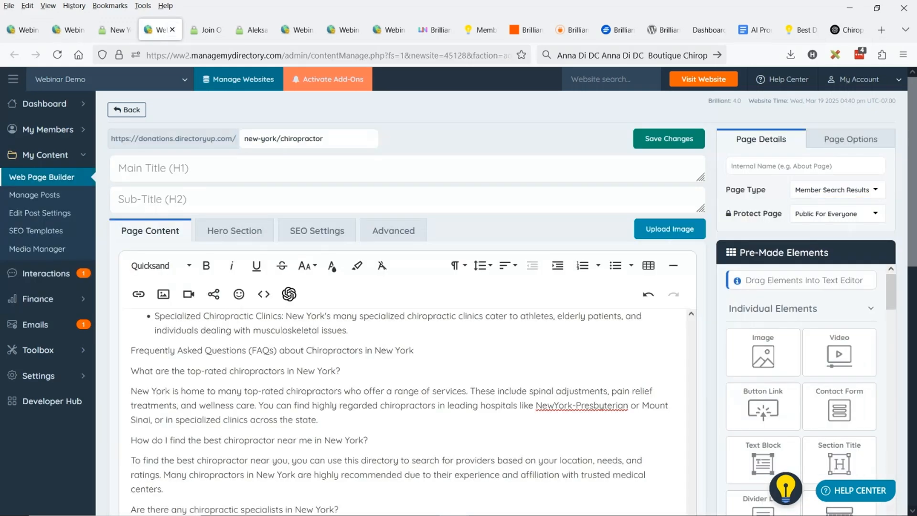
Format the page content's opening title as Heading 1 and the "Chiropractors in New York: Services and Specialists Near You" line as Heading 2
scroll(434, 155, down, 3)
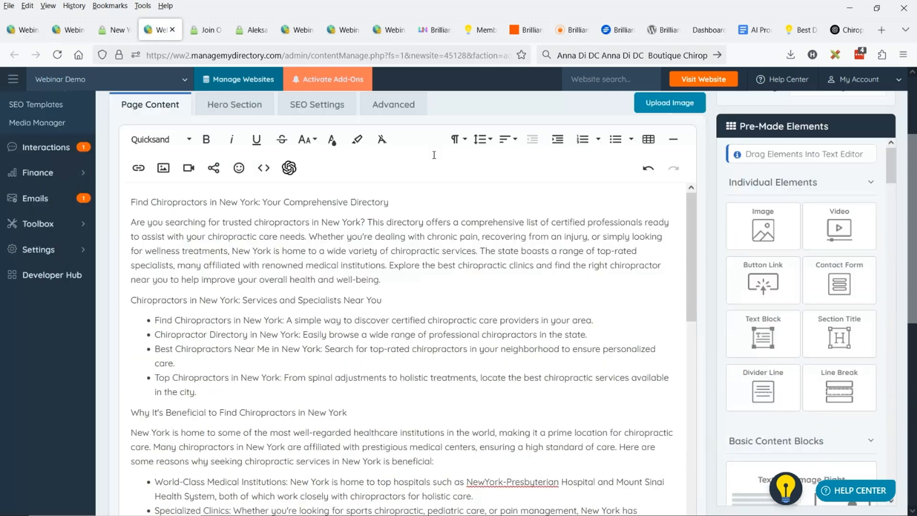
drag(391, 202, 140, 202)
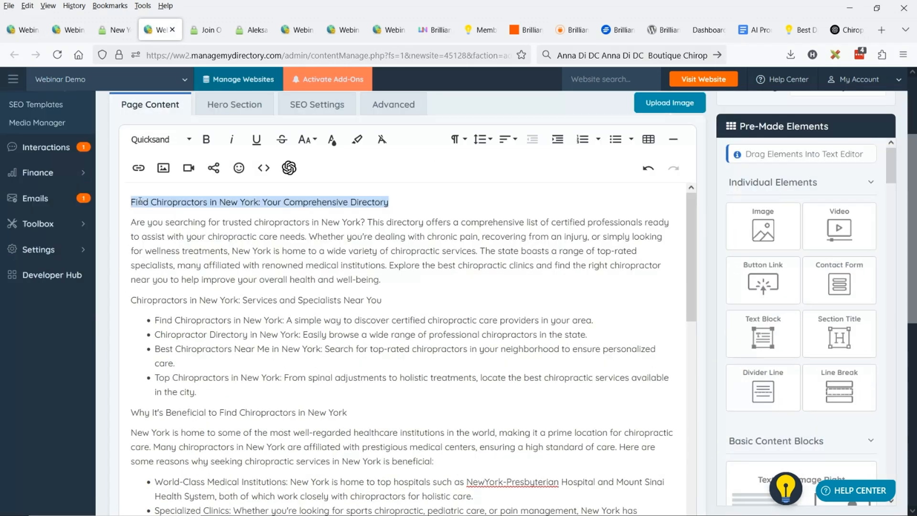
click(467, 142)
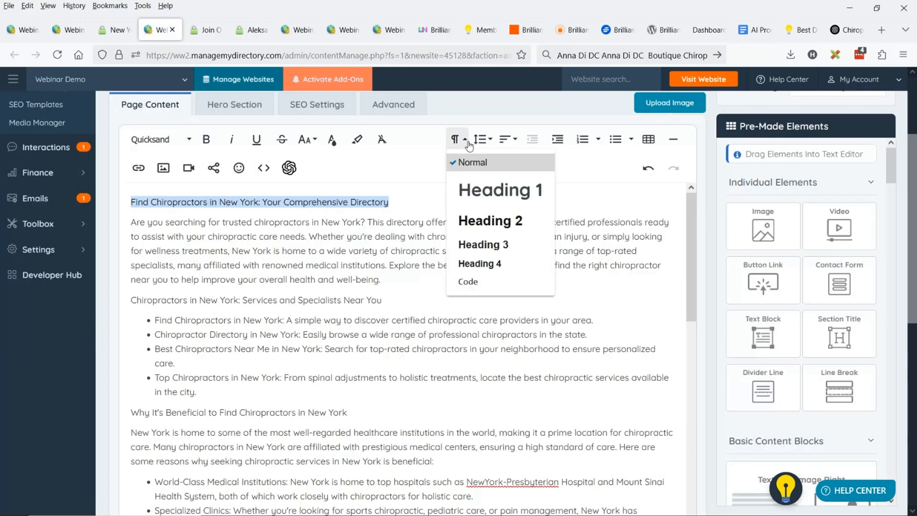
click(513, 227)
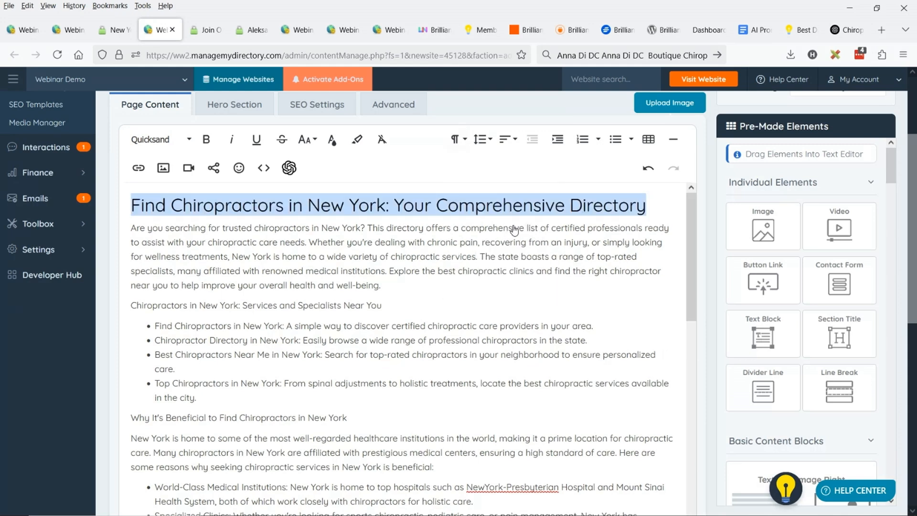
drag(385, 306, 183, 306)
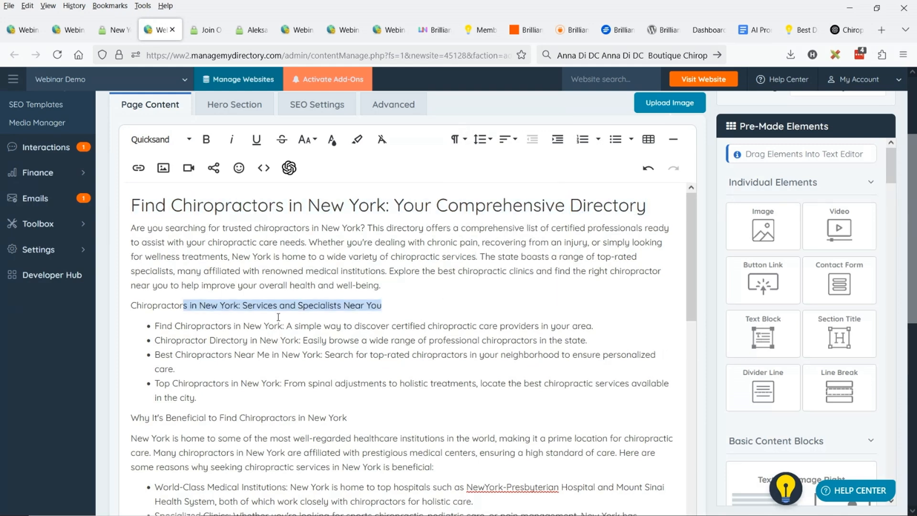
shift+click(128, 307)
click(456, 142)
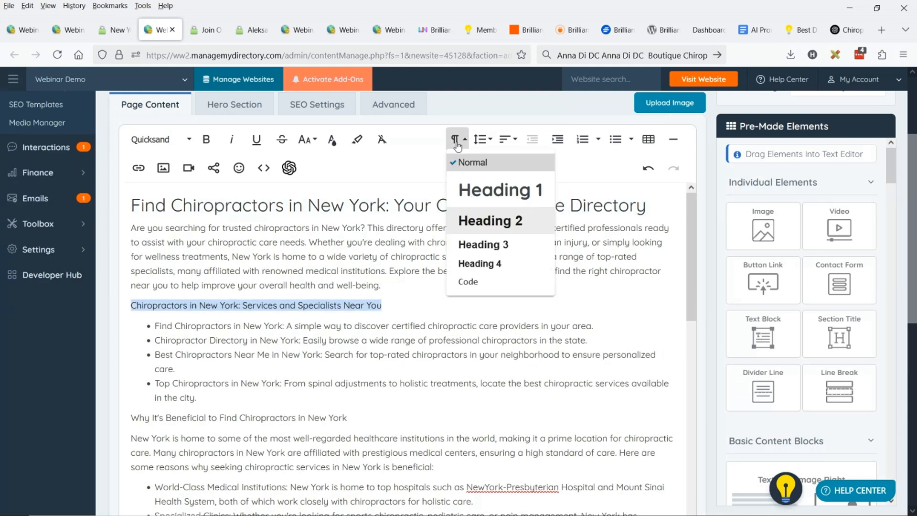
click(490, 221)
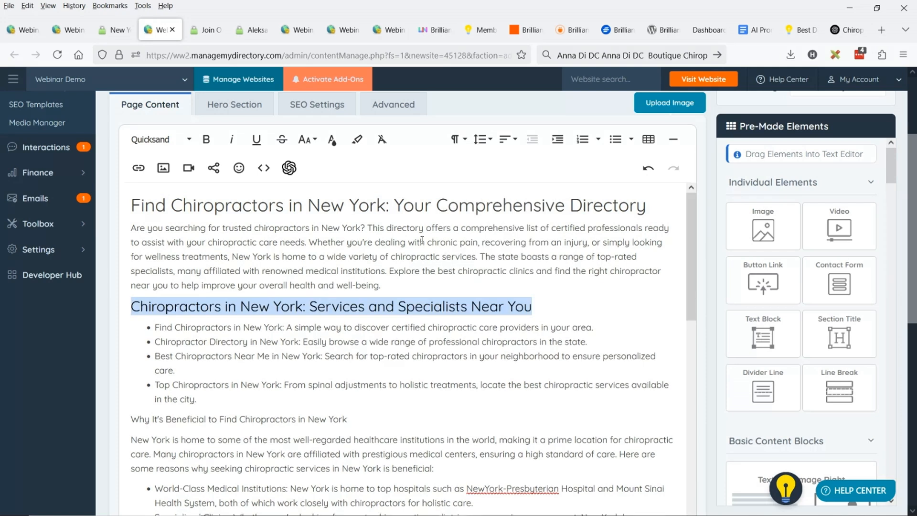
Format the "Why It's Beneficial to Find Chiropractors in New York" line as Heading 1 and save the page
drag(131, 419, 349, 418)
click(454, 140)
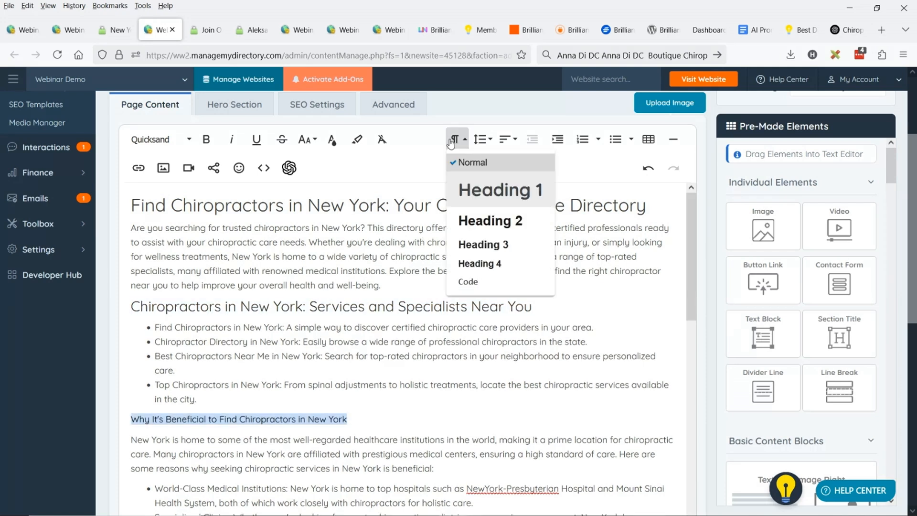
click(494, 196)
click(345, 340)
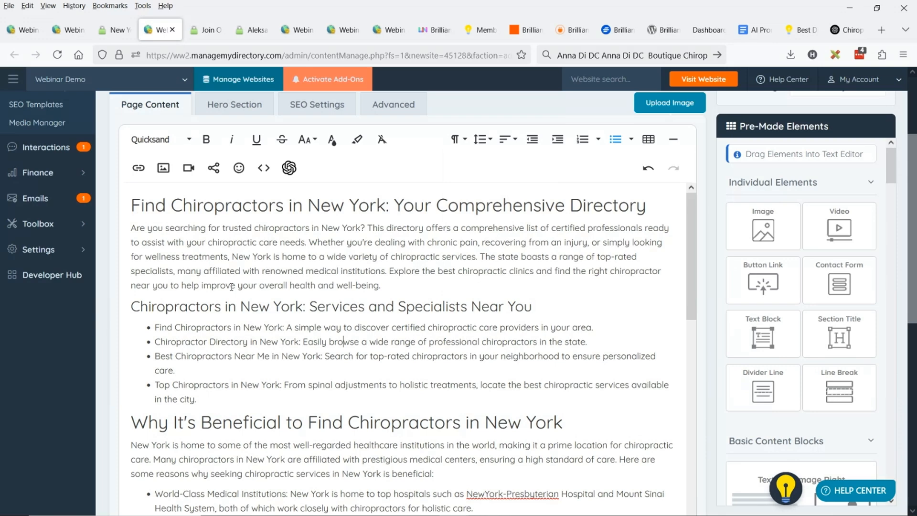
scroll(148, 230, down, 2)
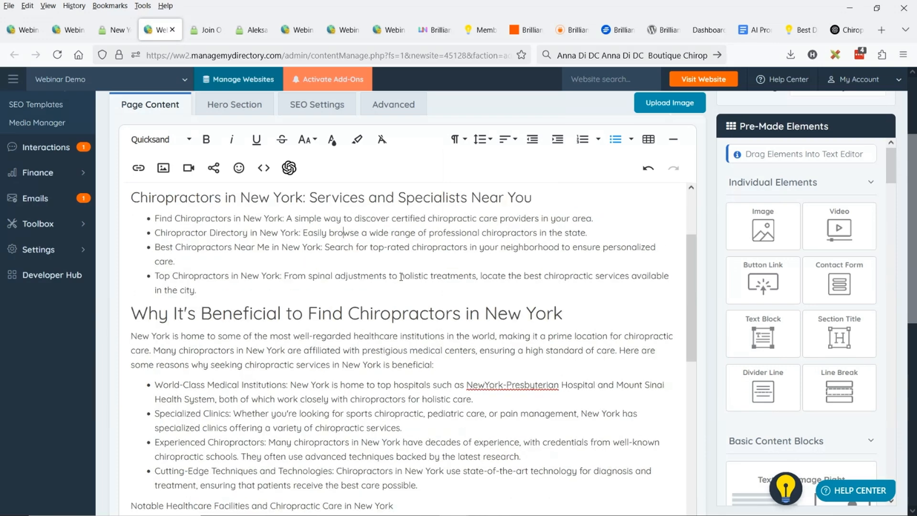
scroll(219, 343, up, 2)
scroll(219, 343, up, 3)
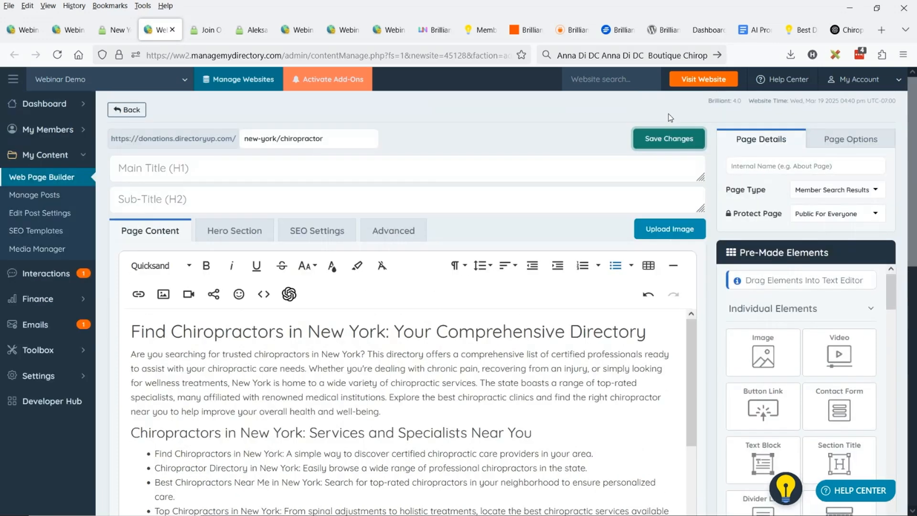
click(681, 143)
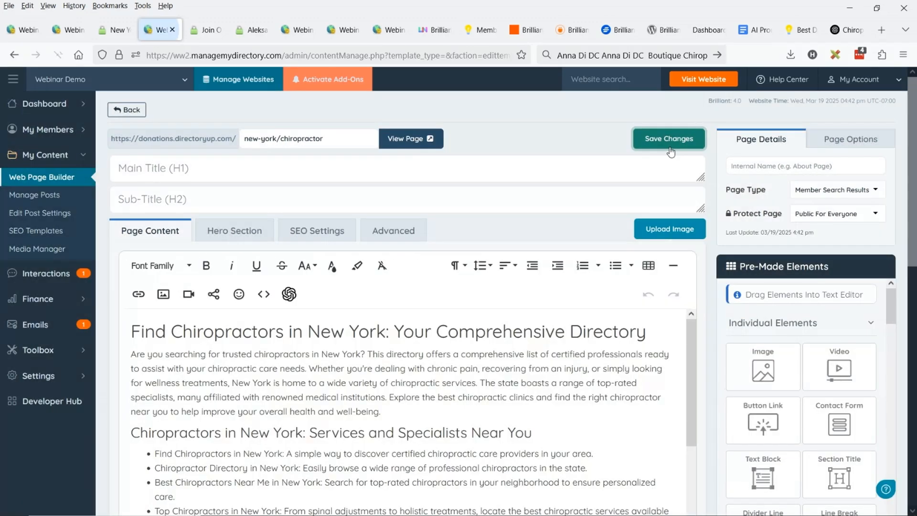
Duplicate the live New York chiropractor results page in the browser and load the copy with editmode=0
click(114, 30)
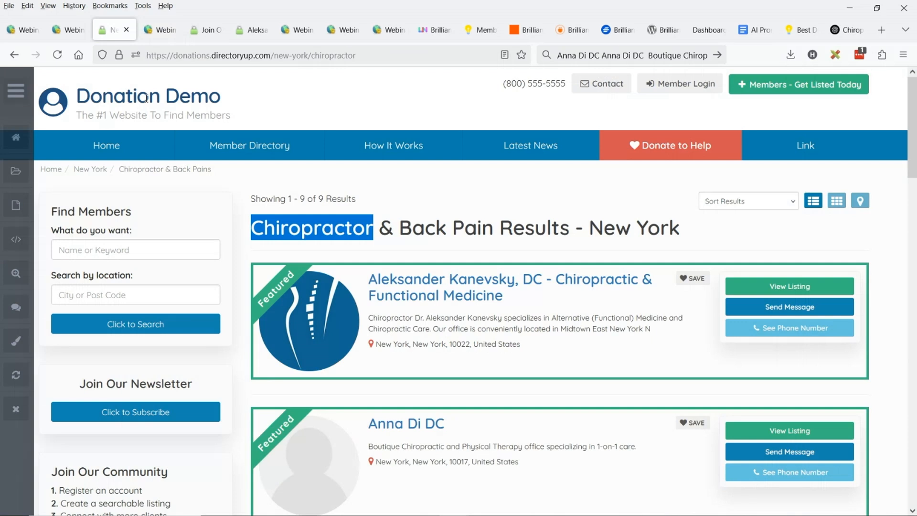
right_click(114, 30)
key(d)
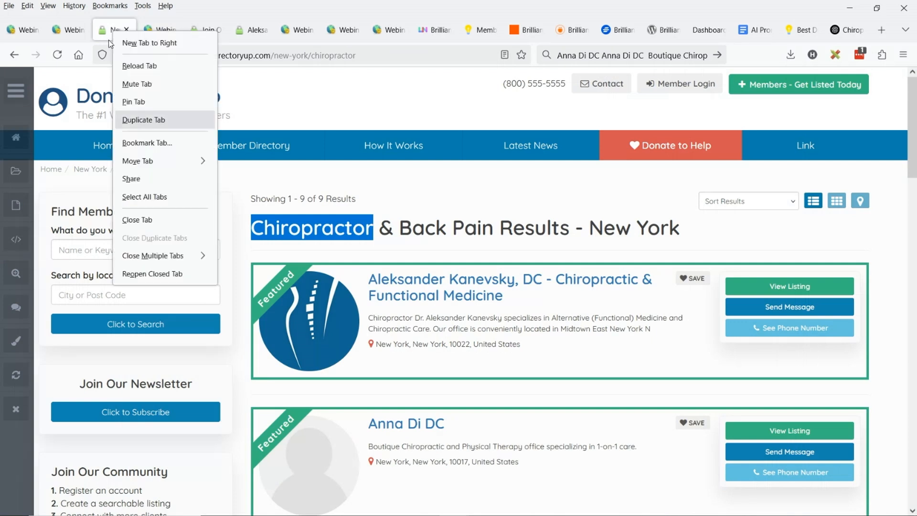
key(Return)
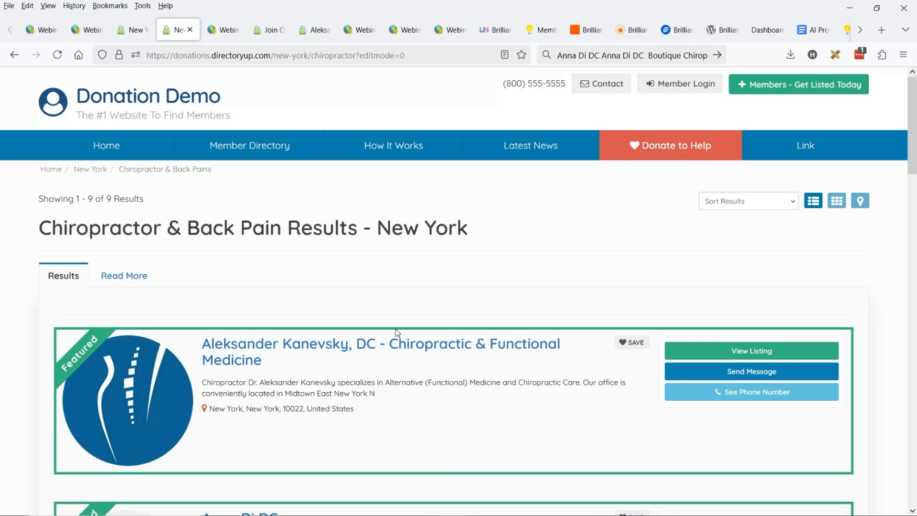
Review the Read More content on the live results page to its end and return to the member results
click(108, 284)
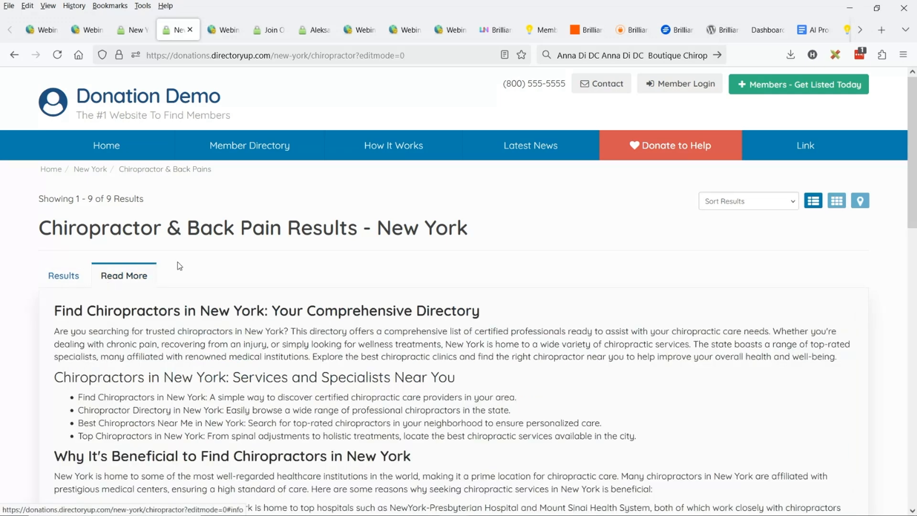
scroll(179, 266, down, 15)
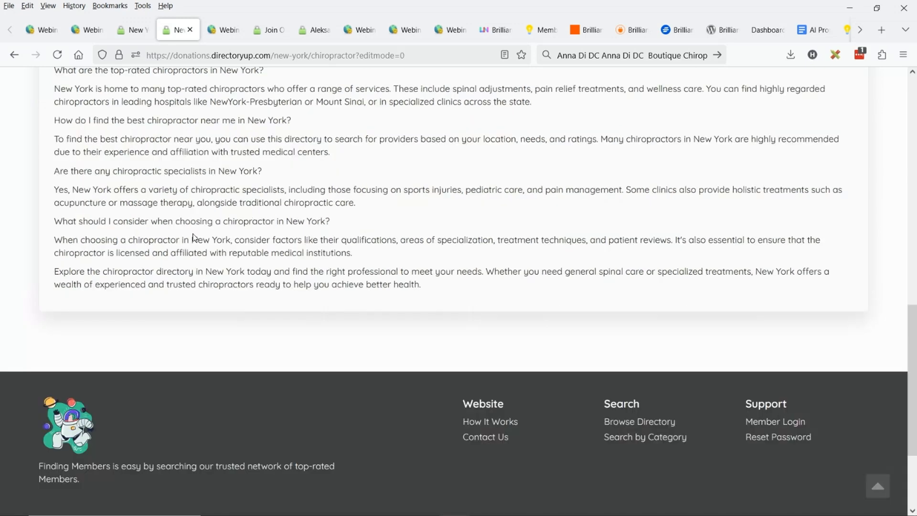
scroll(286, 277, up, 3)
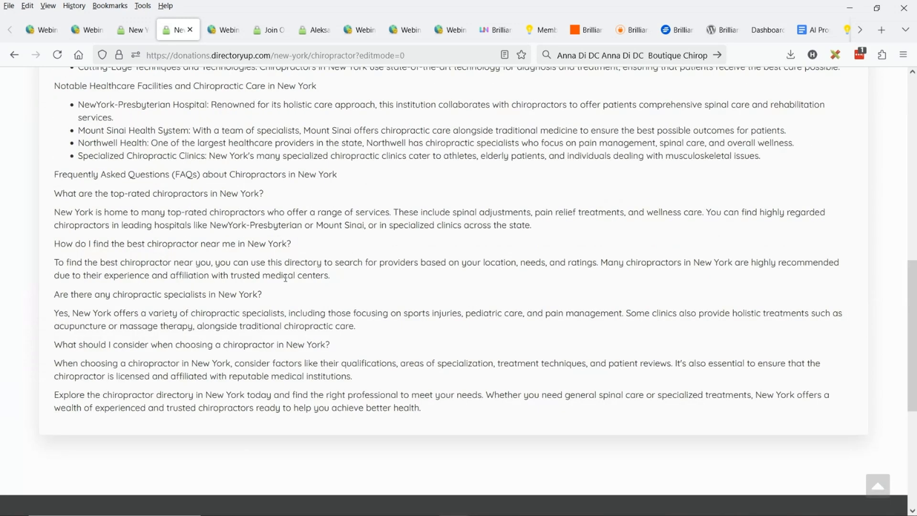
scroll(285, 277, up, 1)
scroll(241, 295, up, 20)
click(69, 282)
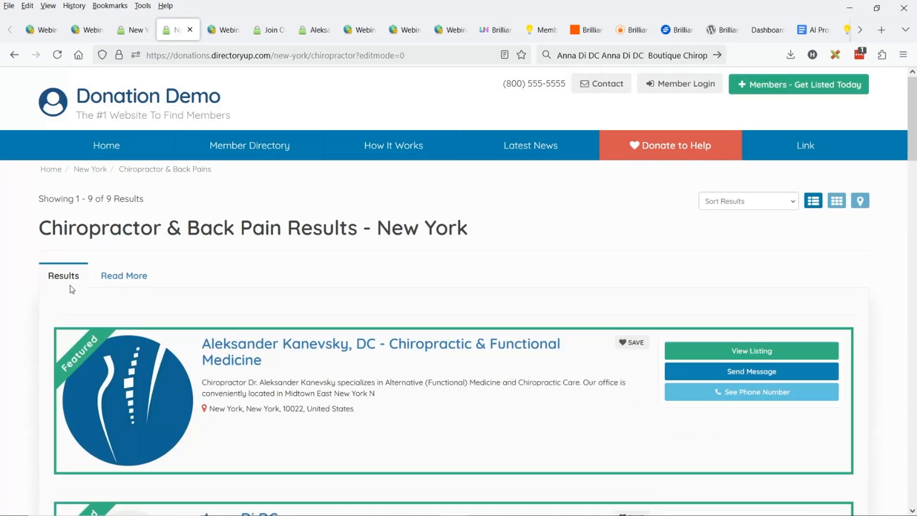
Set the new-york/chiropractor page's sidebar to Member Search Result, save the page, and reload the live results page
key(ctrl+Tab)
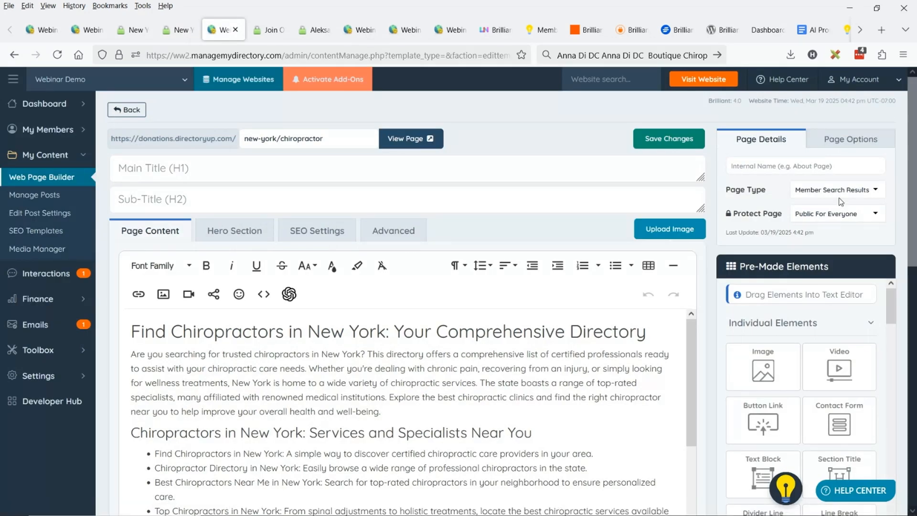
click(844, 152)
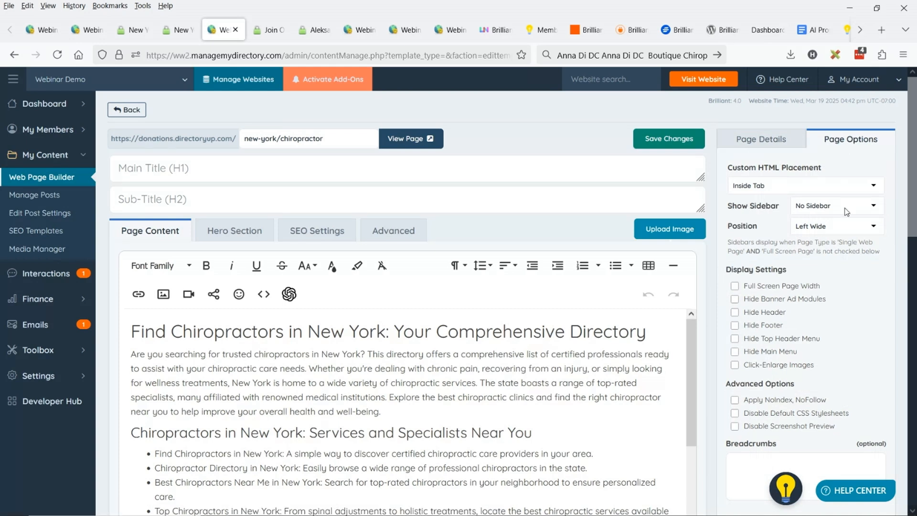
click(830, 209)
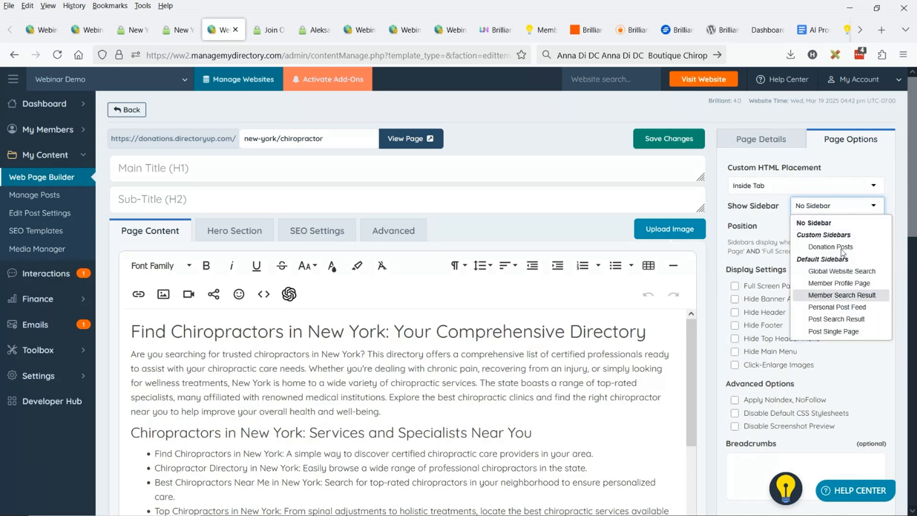
click(842, 295)
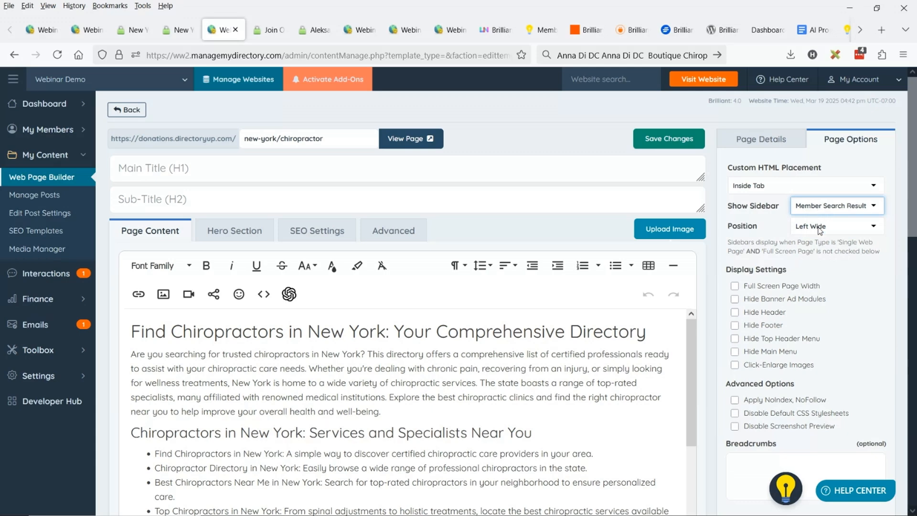
click(662, 139)
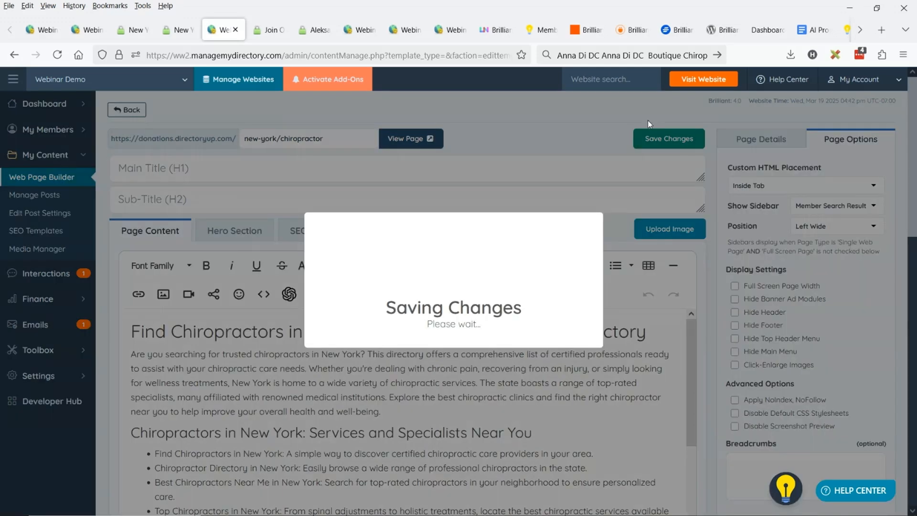
click(57, 55)
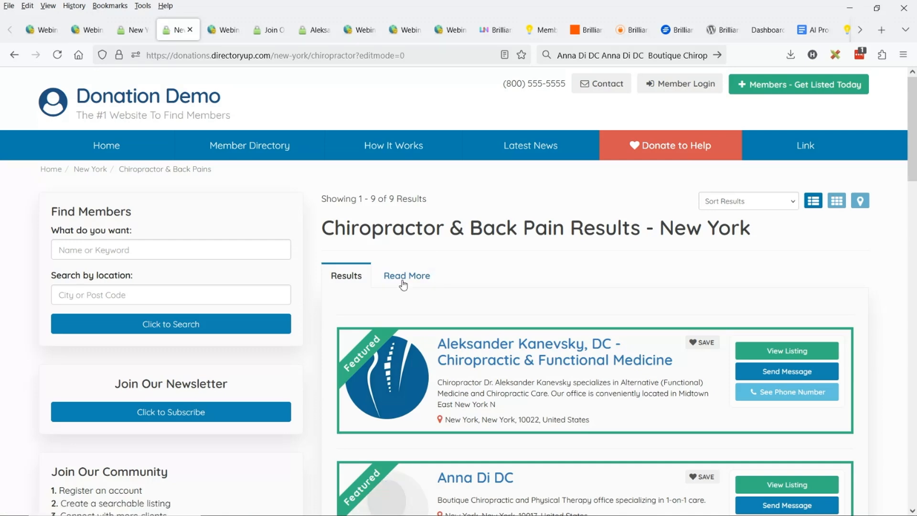
Set the sidebar position to Left Slim in the page options, save, and reload the live results page
click(222, 30)
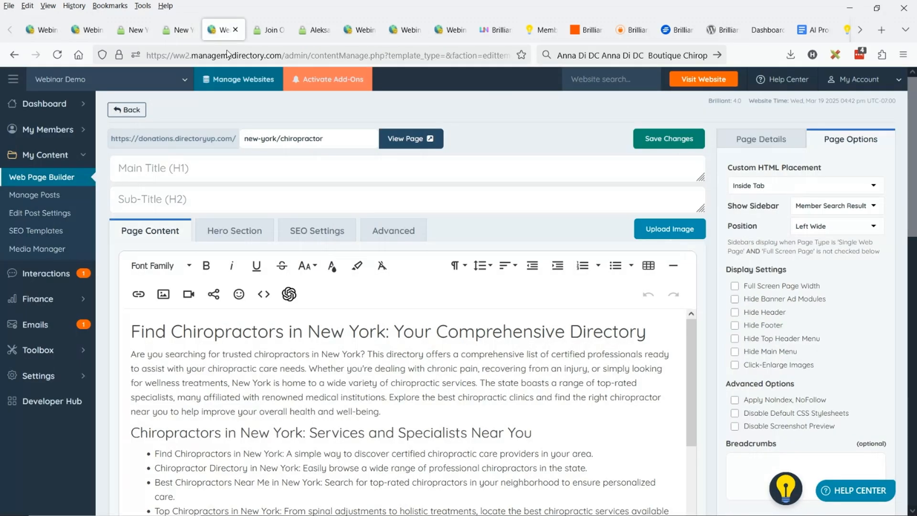
click(827, 229)
click(833, 254)
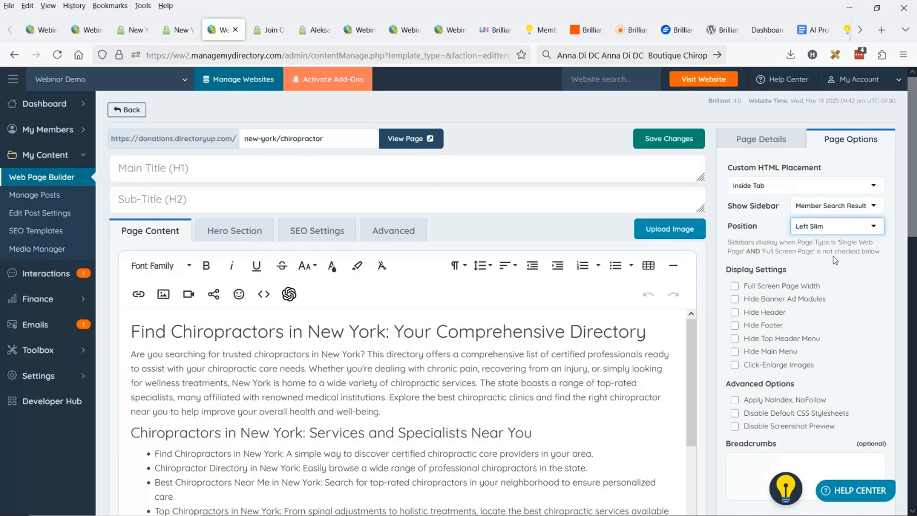
click(669, 138)
click(178, 30)
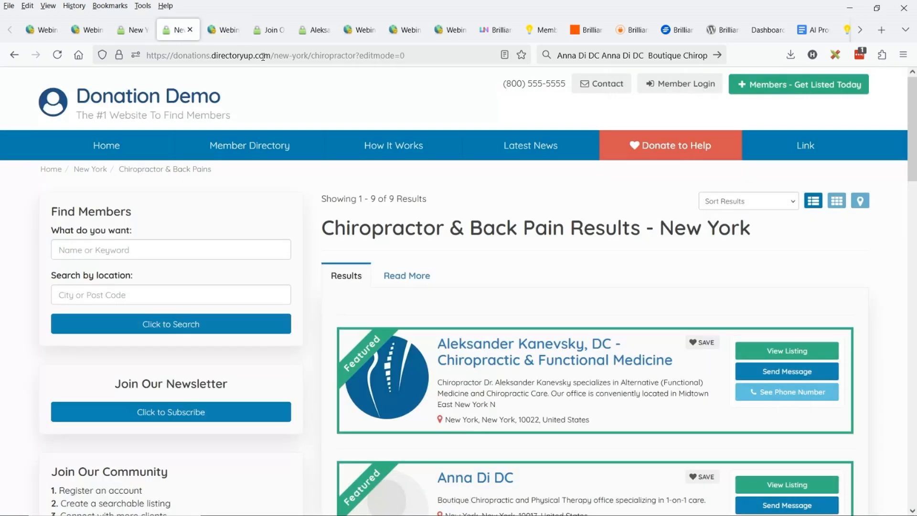
click(57, 54)
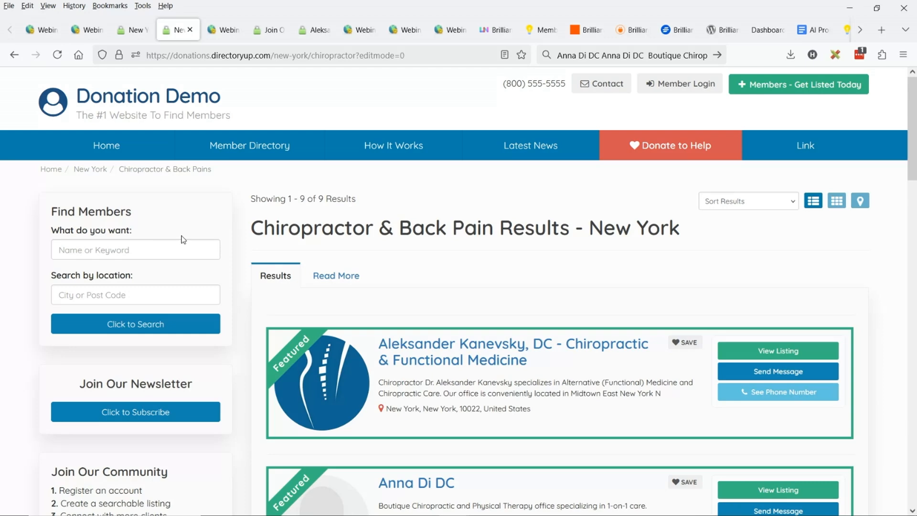
Examine the Read More content beside the sidebar on the live page and return to the page's editing options
click(343, 290)
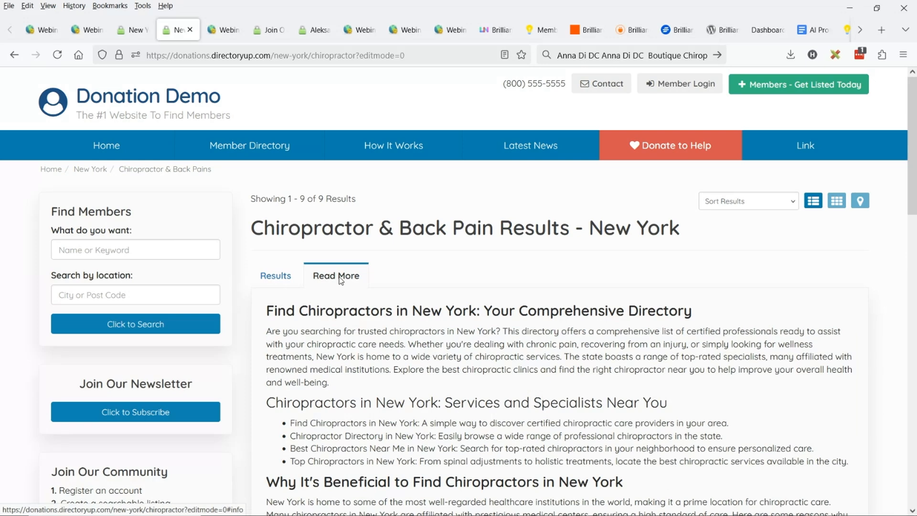
scroll(343, 280, down, 3)
scroll(346, 278, down, 5)
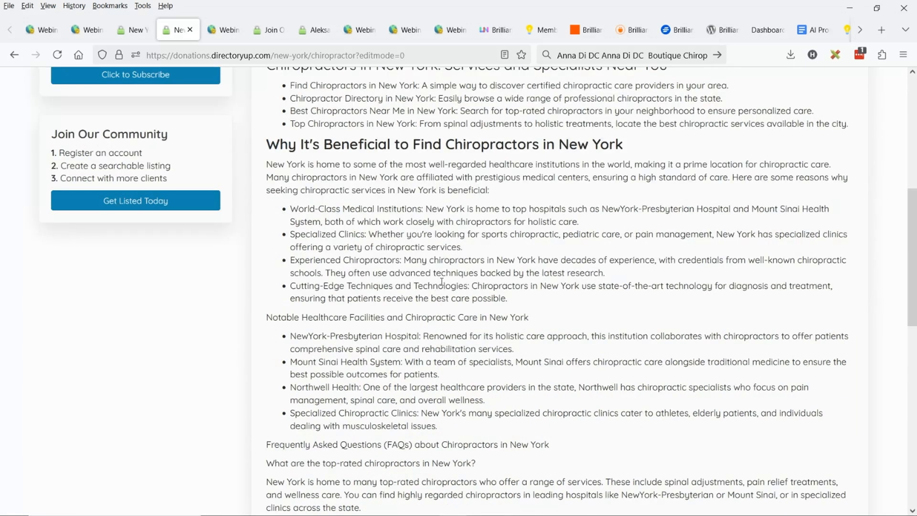
scroll(442, 281, down, 4)
scroll(411, 248, up, 3)
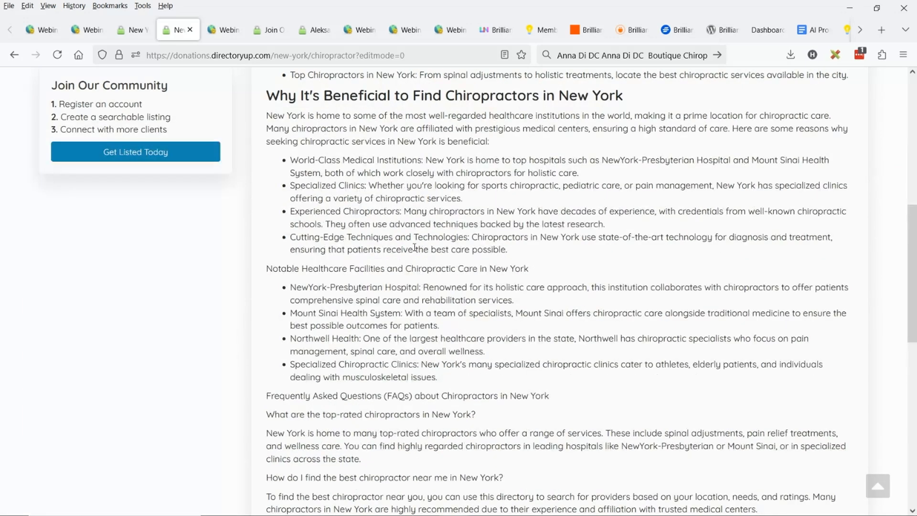
scroll(420, 254, up, 3)
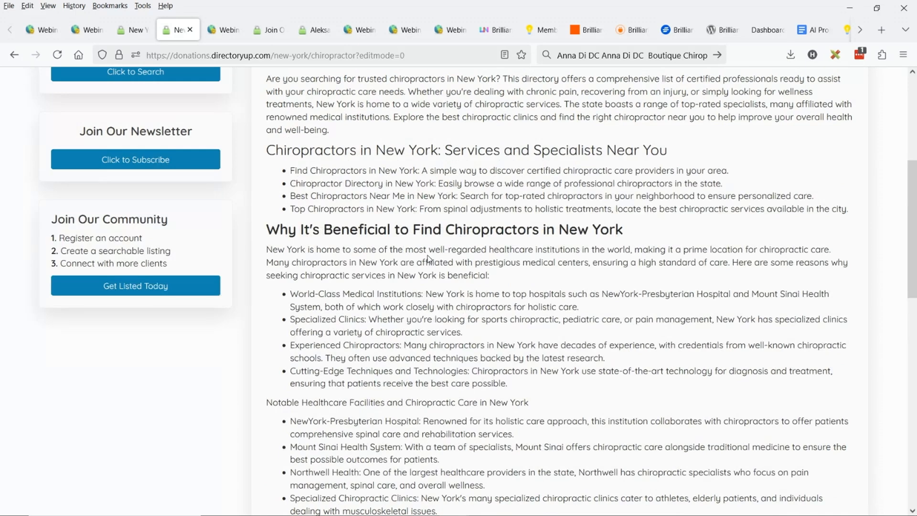
scroll(444, 253, up, 5)
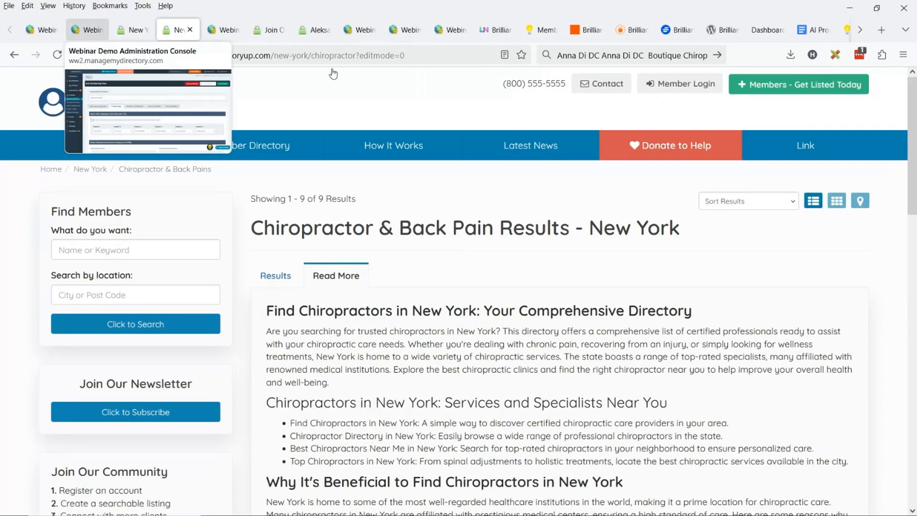
key(ctrl+Tab)
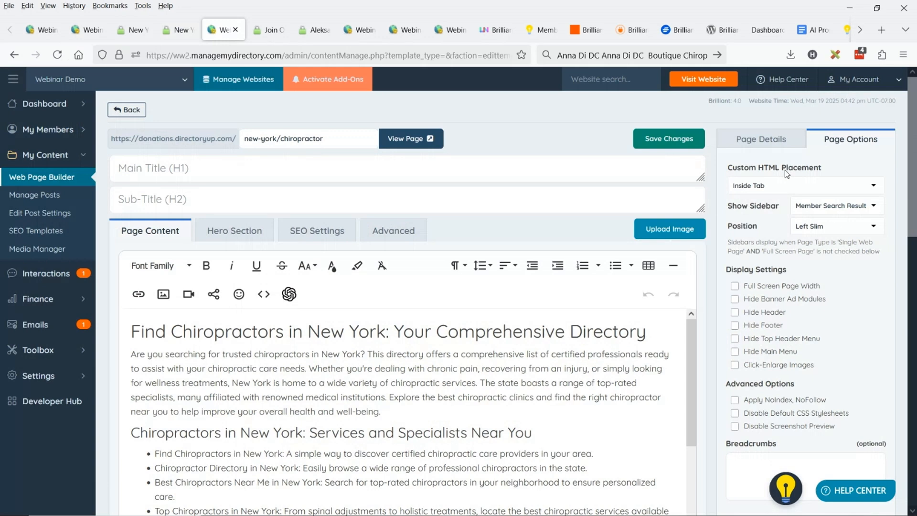
Set the page's custom HTML placement to Above Member Results, save, and check the content's position on the reloaded live page
click(783, 186)
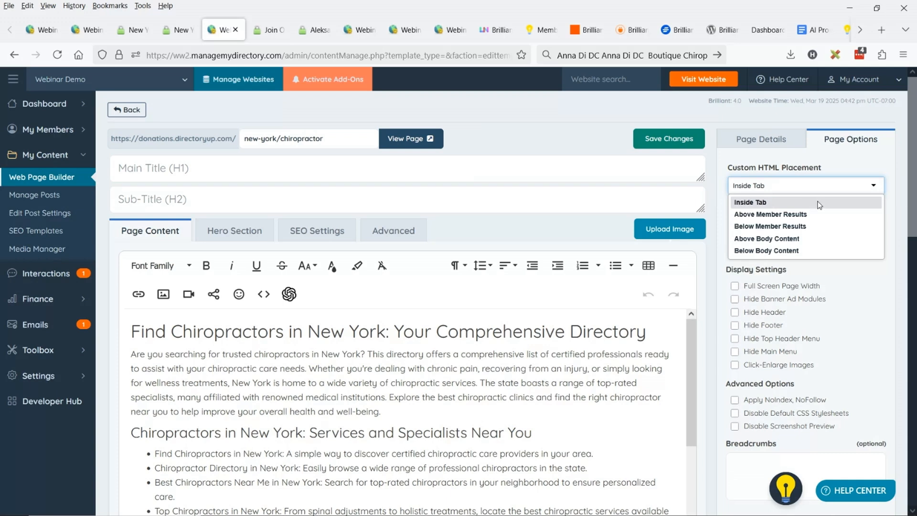
click(789, 219)
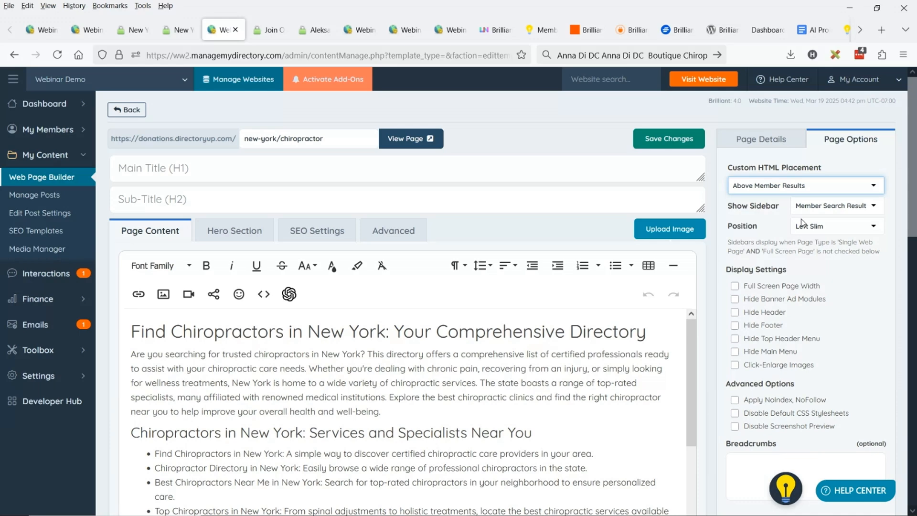
click(635, 140)
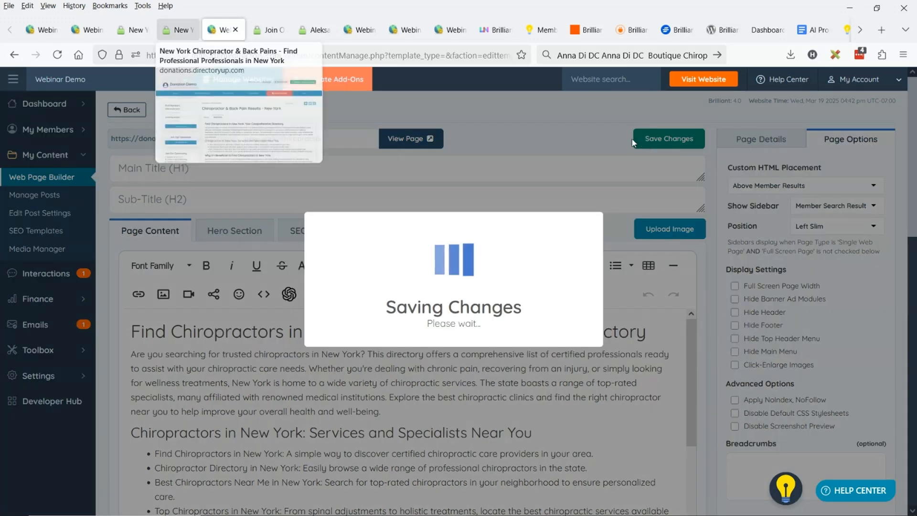
click(178, 30)
key(F5)
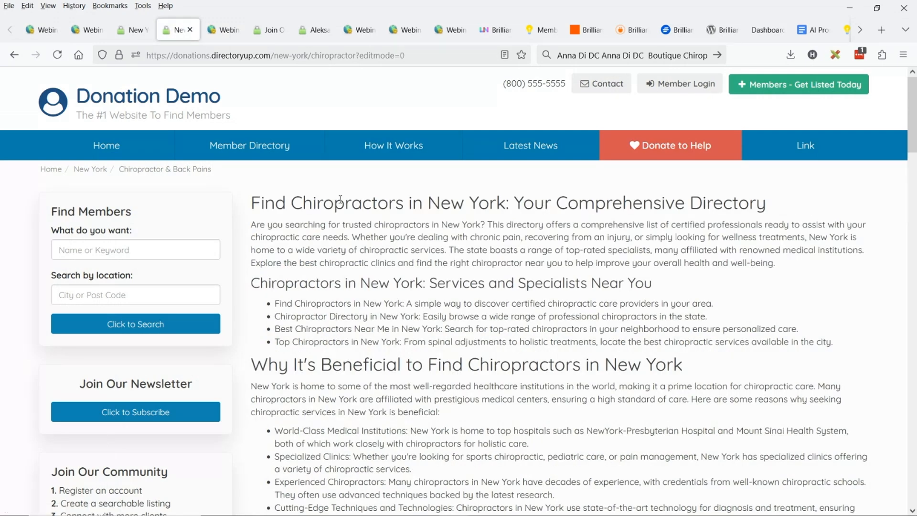
scroll(513, 233, down, 5)
scroll(512, 234, down, 7)
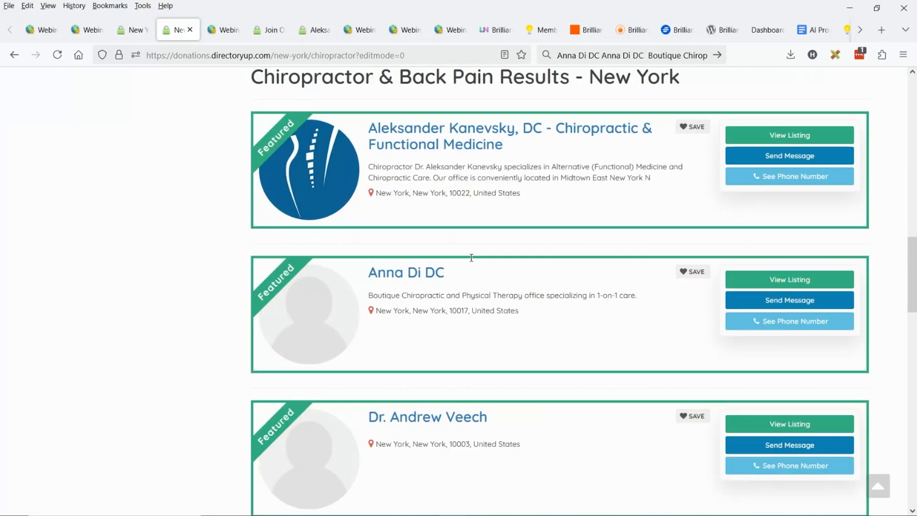
scroll(471, 258, up, 7)
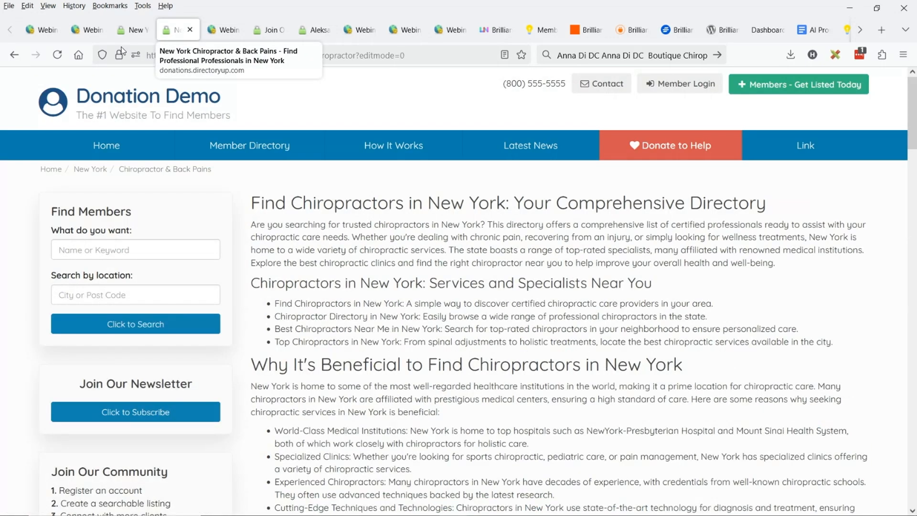
Set the custom HTML placement to Below Member Results, save, and check the content under the listings on the reloaded live page
click(210, 32)
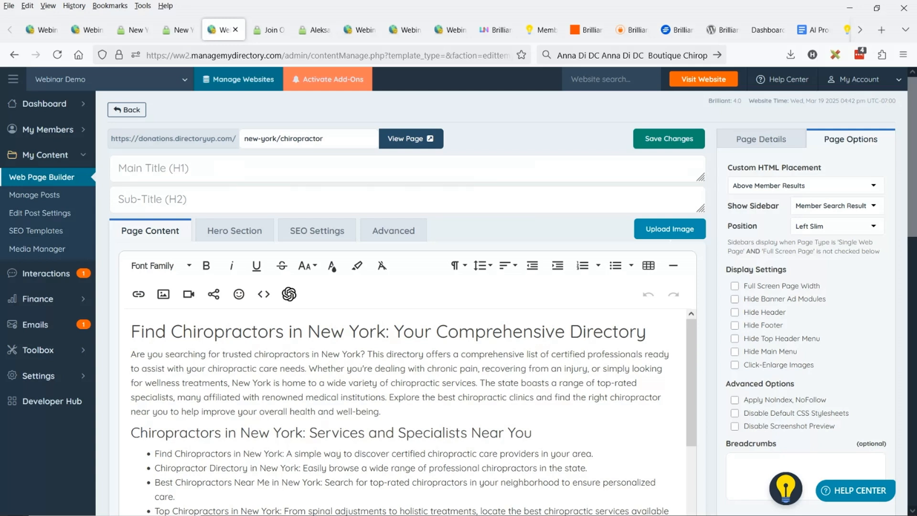
click(825, 191)
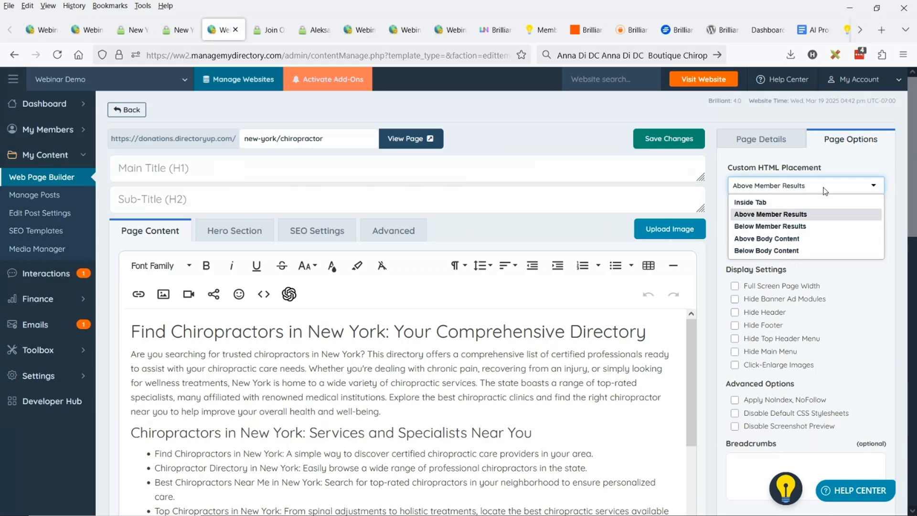
click(780, 229)
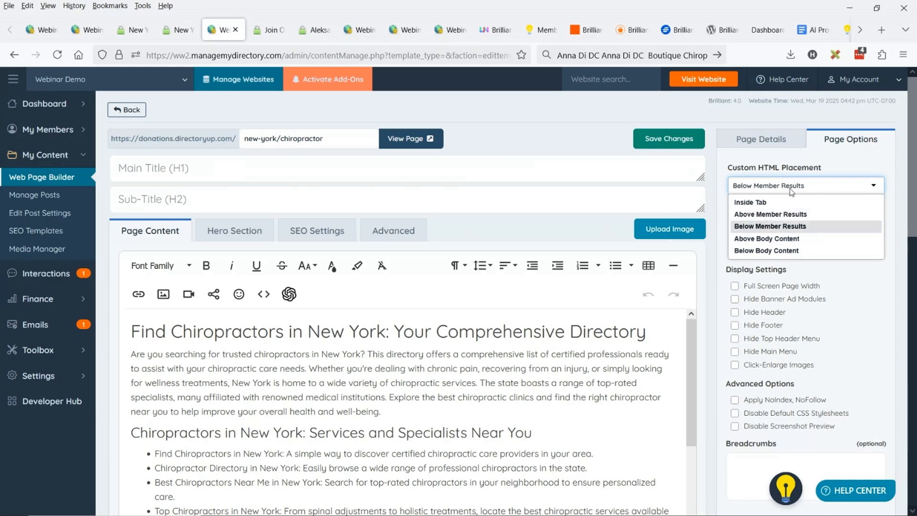
click(674, 135)
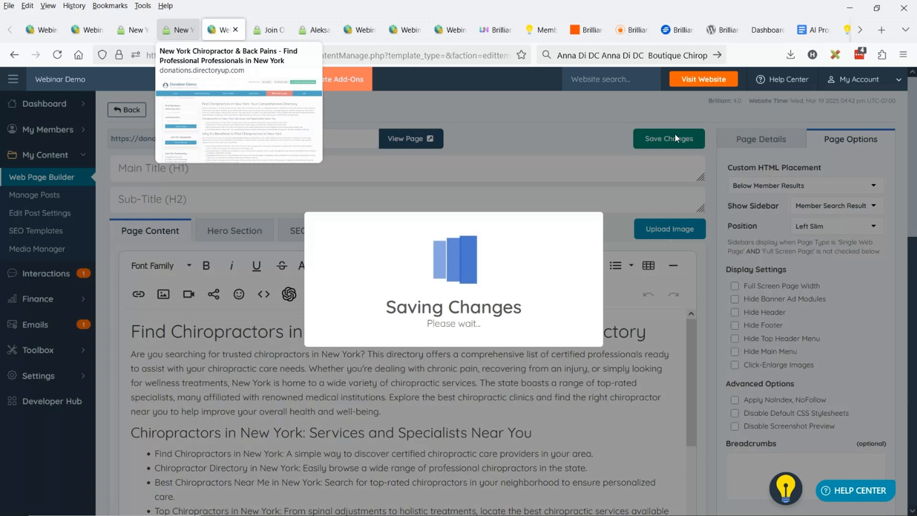
click(178, 29)
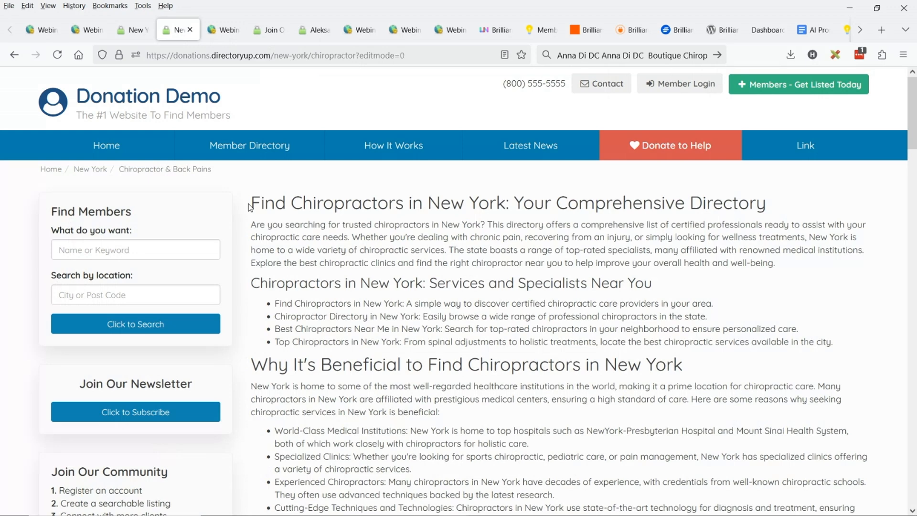
key(F5)
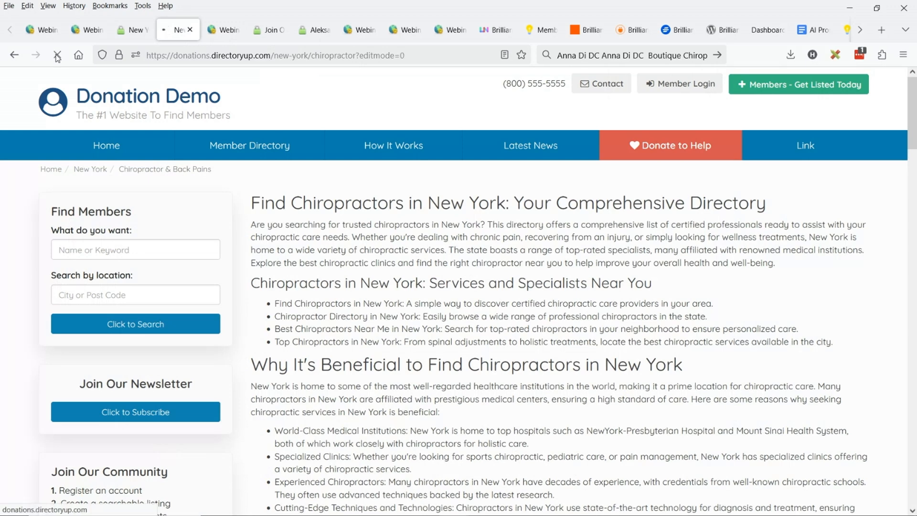
scroll(317, 197, down, 10)
scroll(414, 197, down, 7)
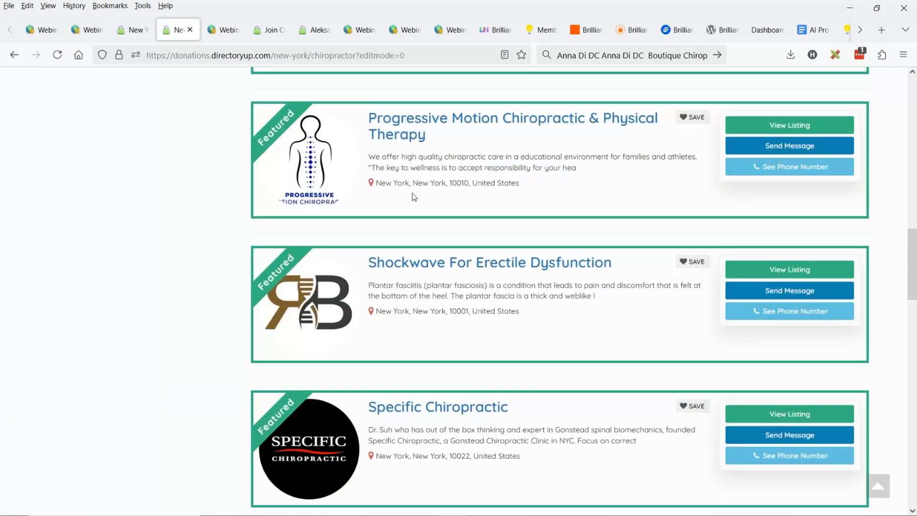
scroll(414, 197, down, 10)
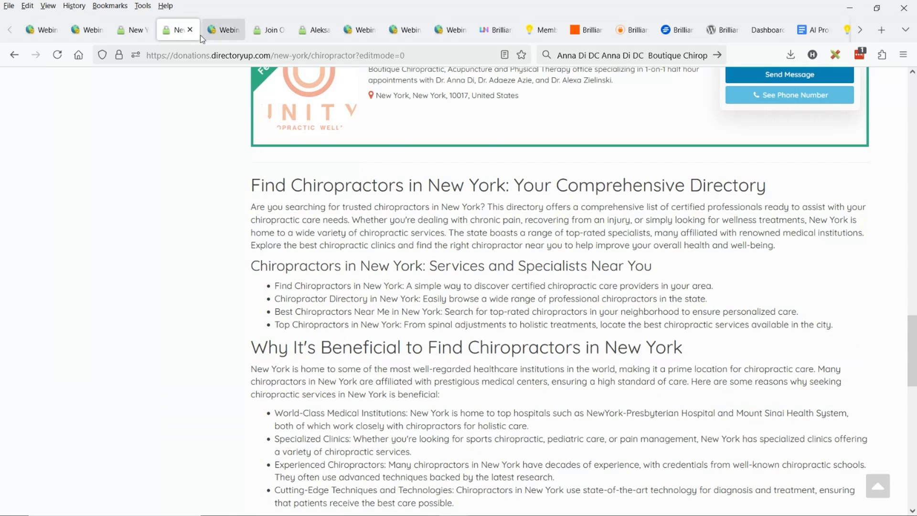
Set the custom HTML placement to Below Body Content, save the page, and reload the live results page
click(221, 30)
click(836, 206)
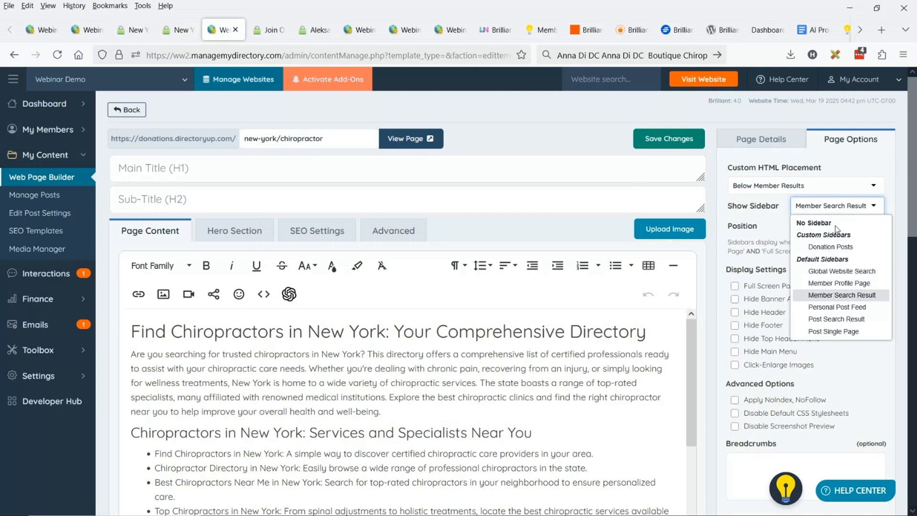
click(798, 188)
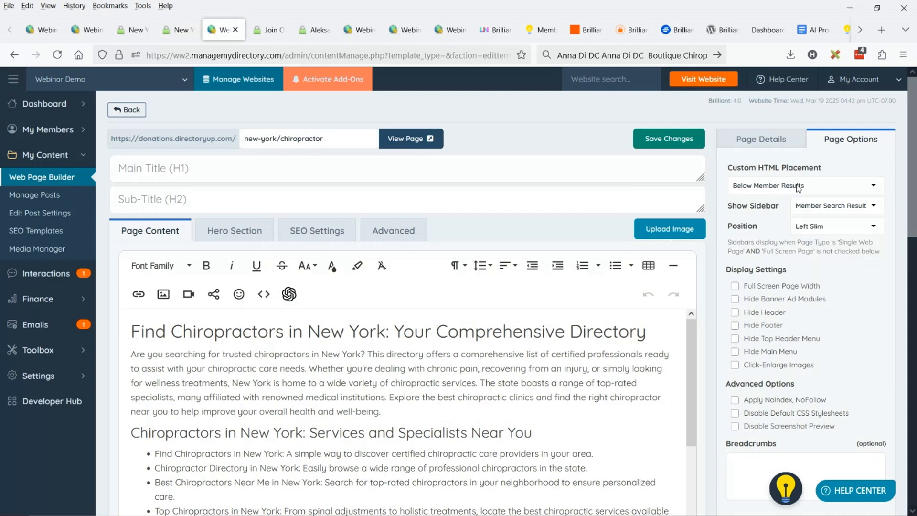
click(799, 187)
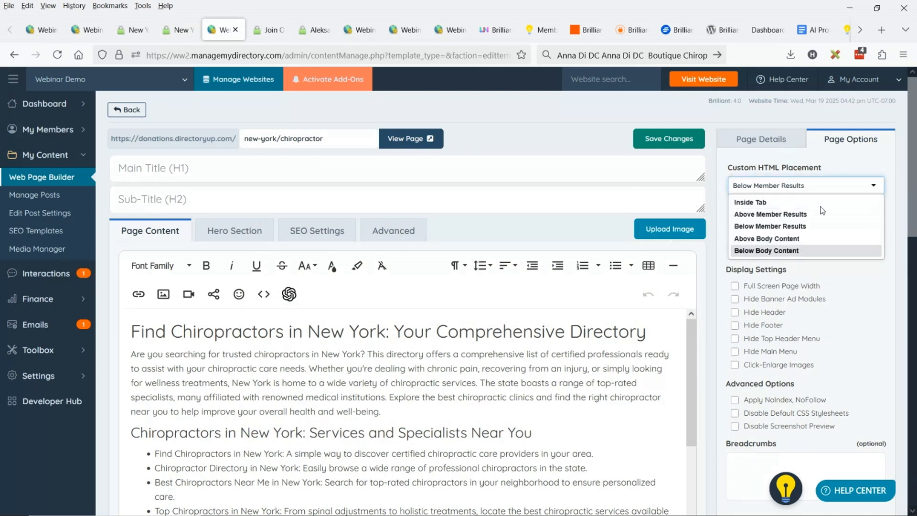
click(782, 252)
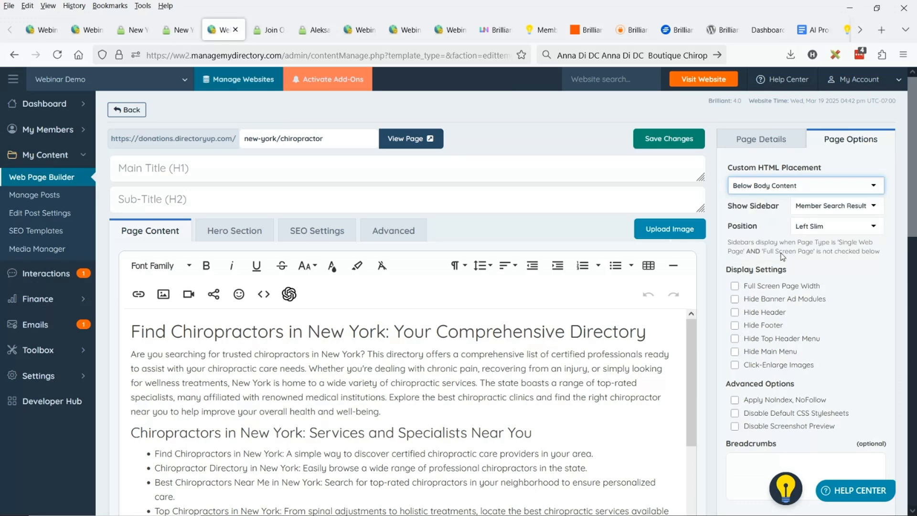
click(669, 139)
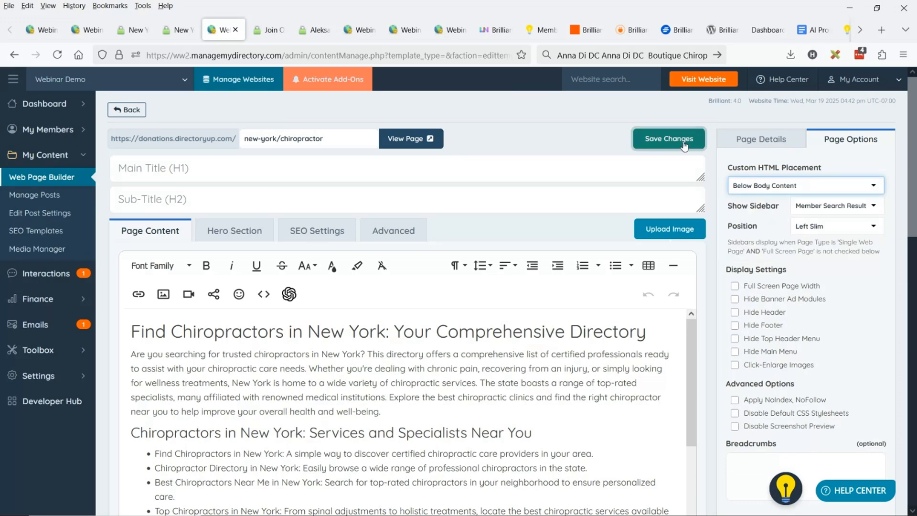
click(684, 145)
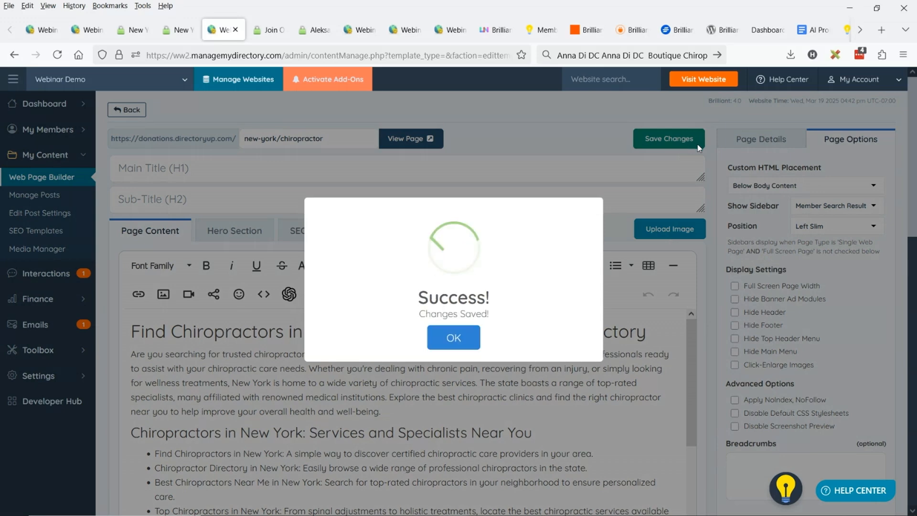
key(ctrl+Page_Up)
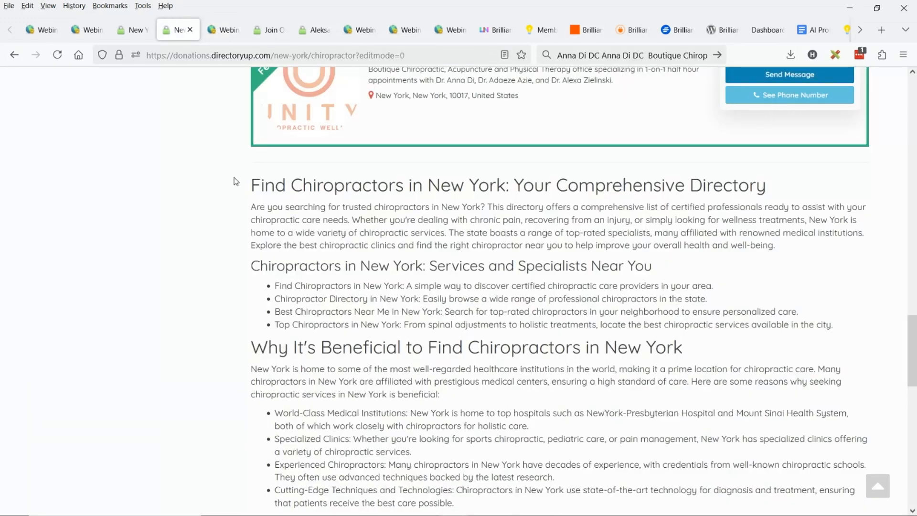
click(57, 57)
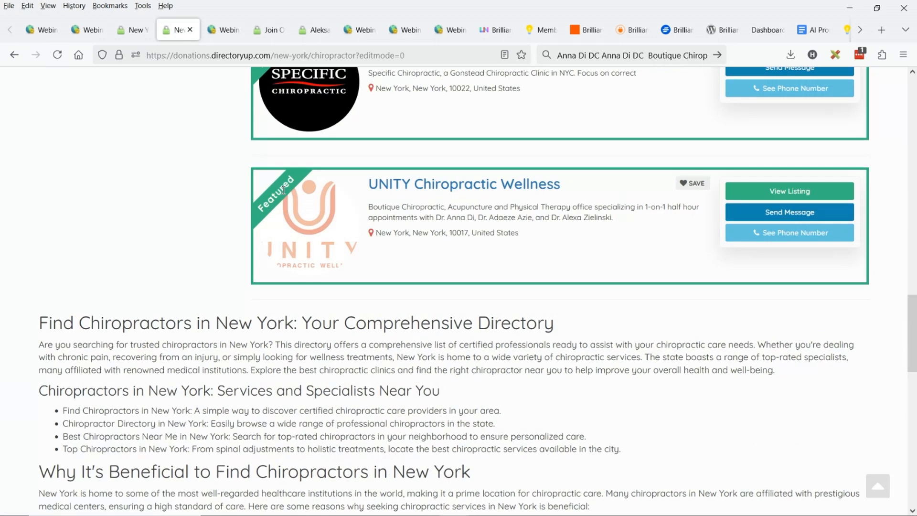
Examine how the SEO content is laid out relative to the sidebar and member listings, from the footer back to the page's start
scroll(138, 262, up, 1)
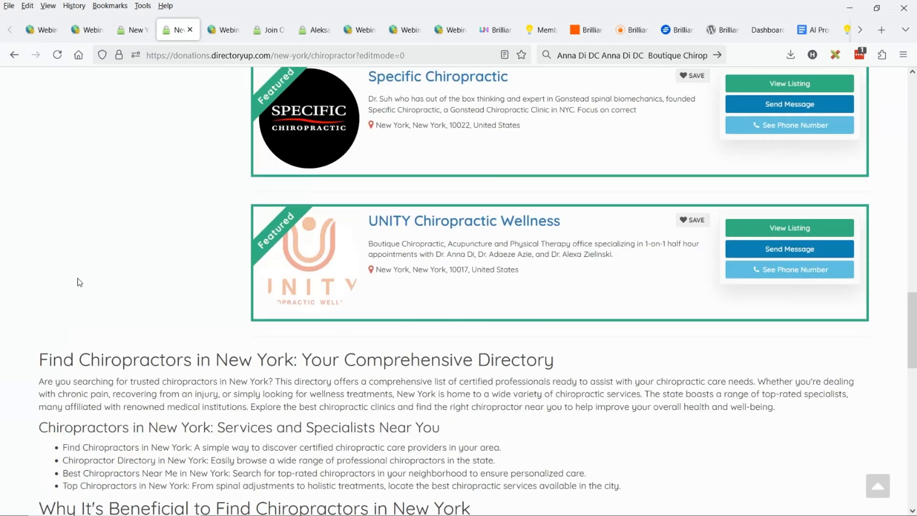
click(501, 224)
scroll(457, 233, down, 10)
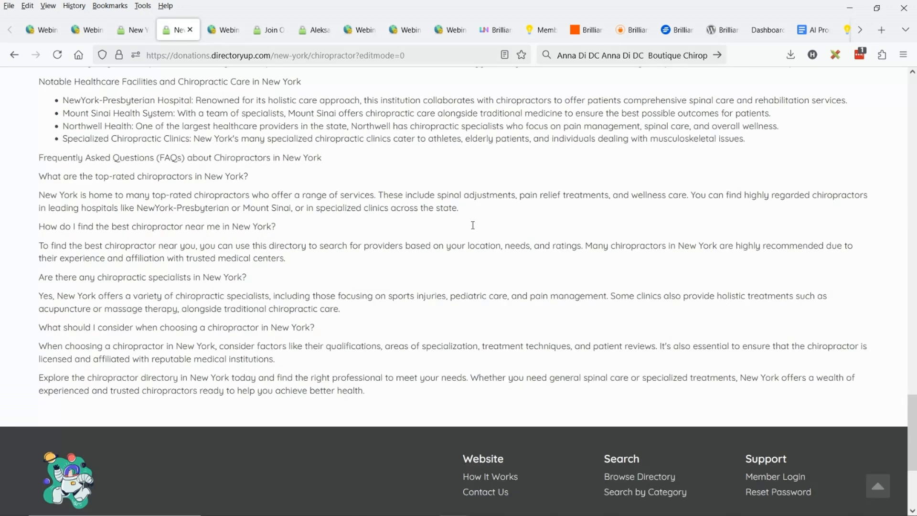
scroll(639, 232, up, 10)
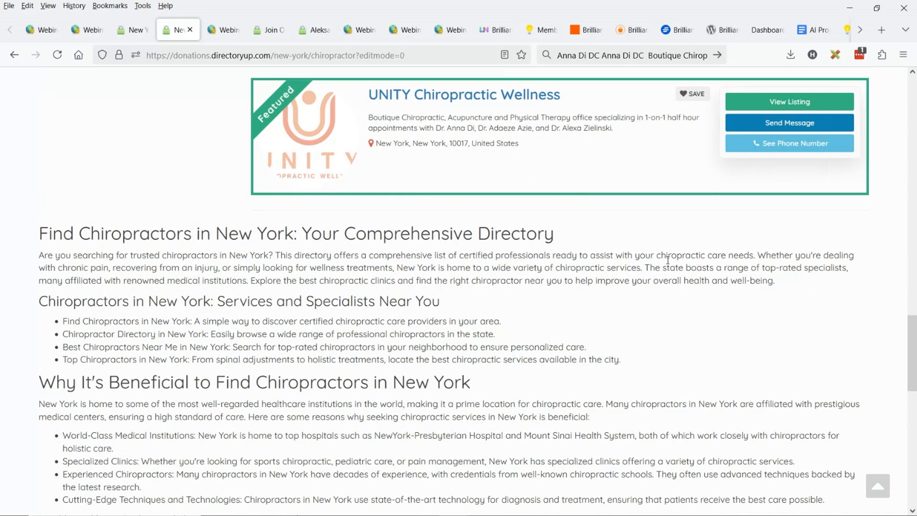
scroll(668, 259, up, 10)
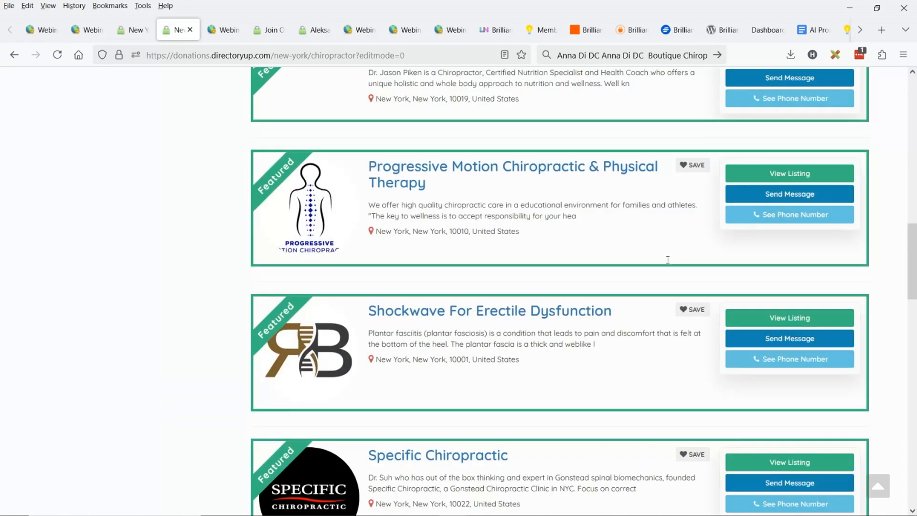
scroll(667, 262, up, 15)
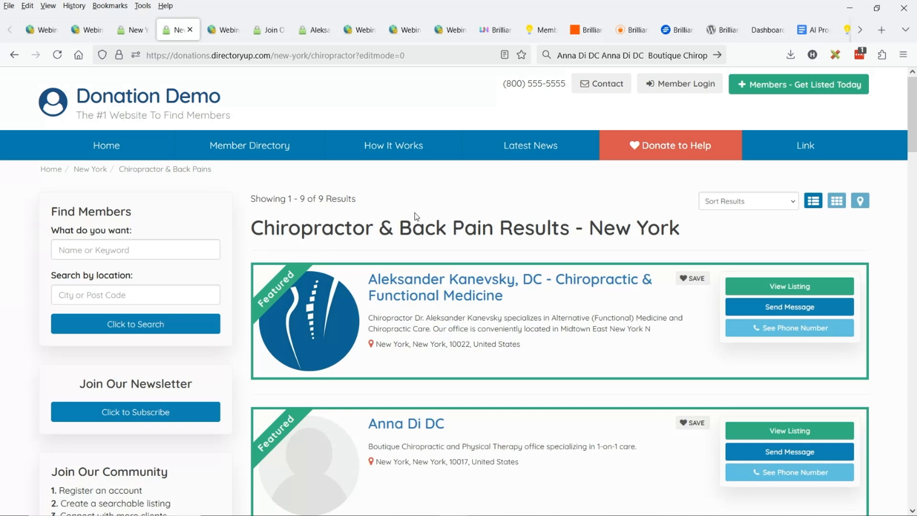
Enter "Chiropractors in New York" as the new-york/chiropractor page's main H1 title in the page editor
click(213, 31)
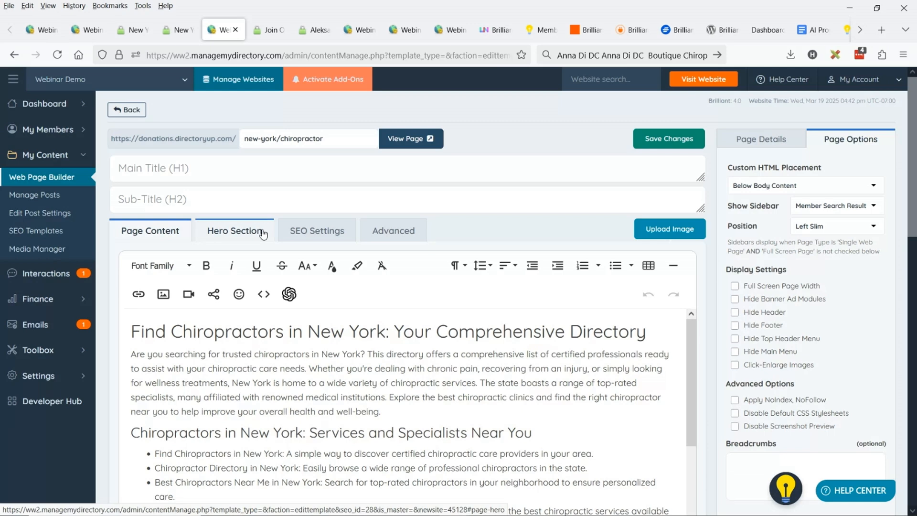
click(194, 171)
text(Searc)
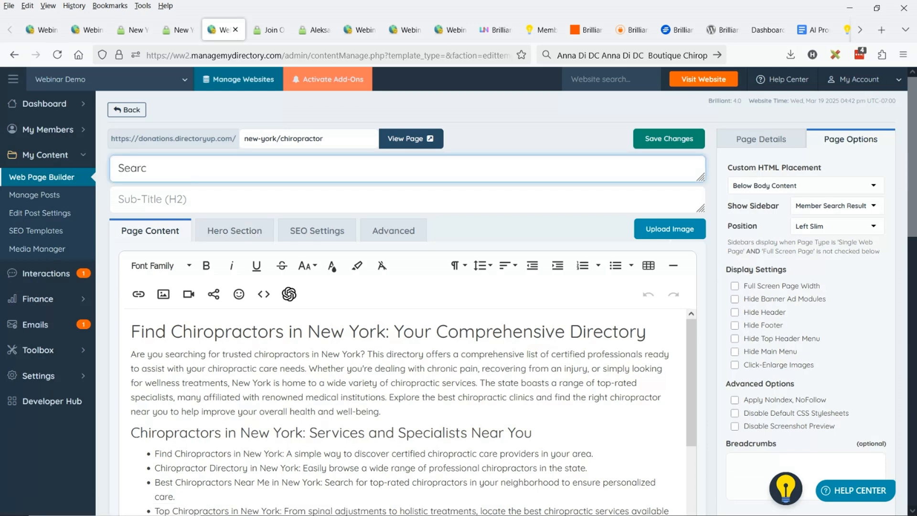
text(h for)
drag(171, 332, 385, 334)
key(ctrl+c)
click(384, 334)
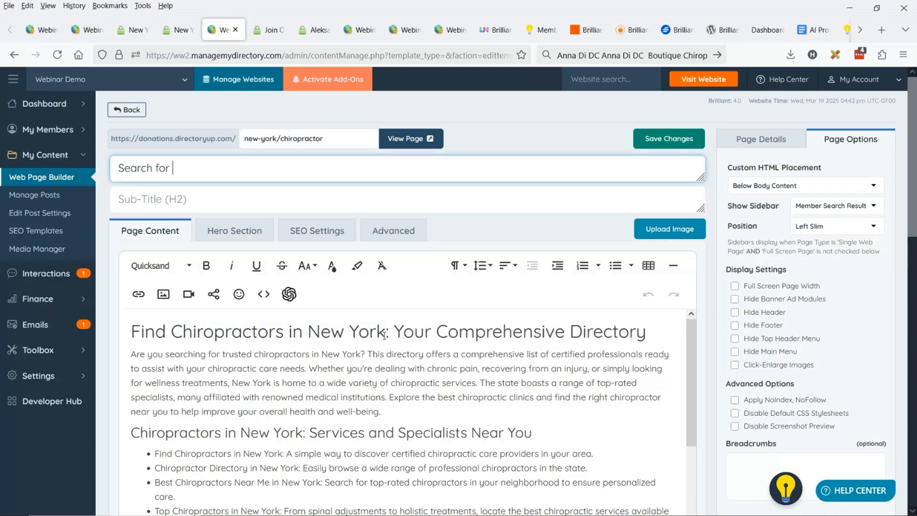
key(ctrl+v)
click(173, 169)
key(ctrl+BackSpace)
key(ctrl+BackSpace)
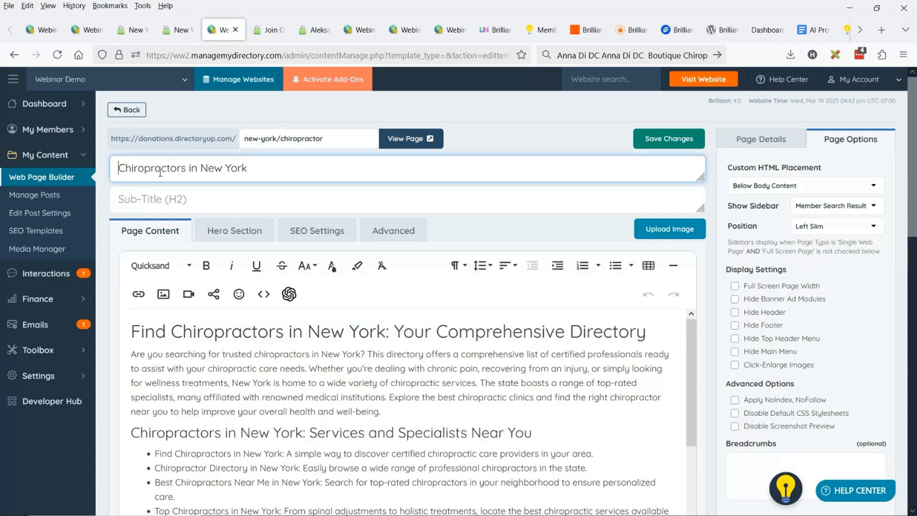
Enter the H2 sub-title "Are You a Chiropractor in New York? Join for Free!", reusing the main title's wording
click(352, 200)
text(Are)
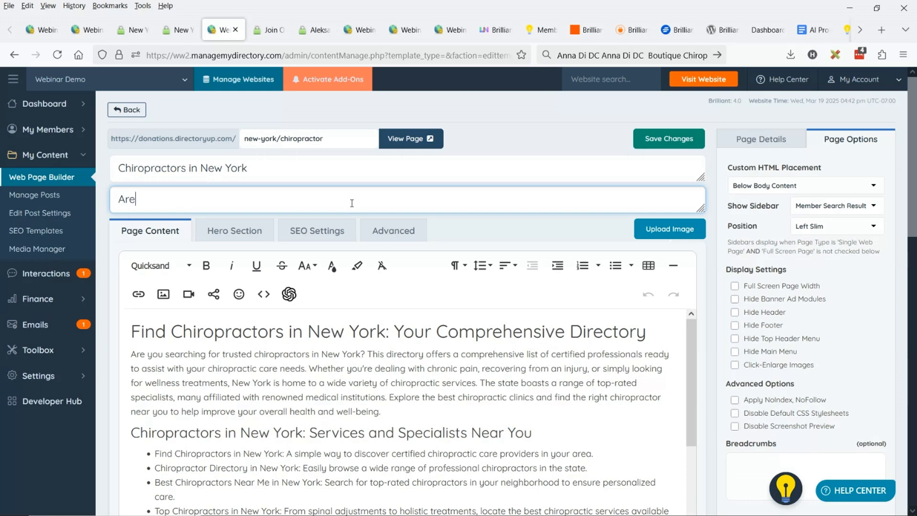
text( You a)
triple_click(209, 170)
key(ctrl+c)
click(210, 205)
key(ctrl+v)
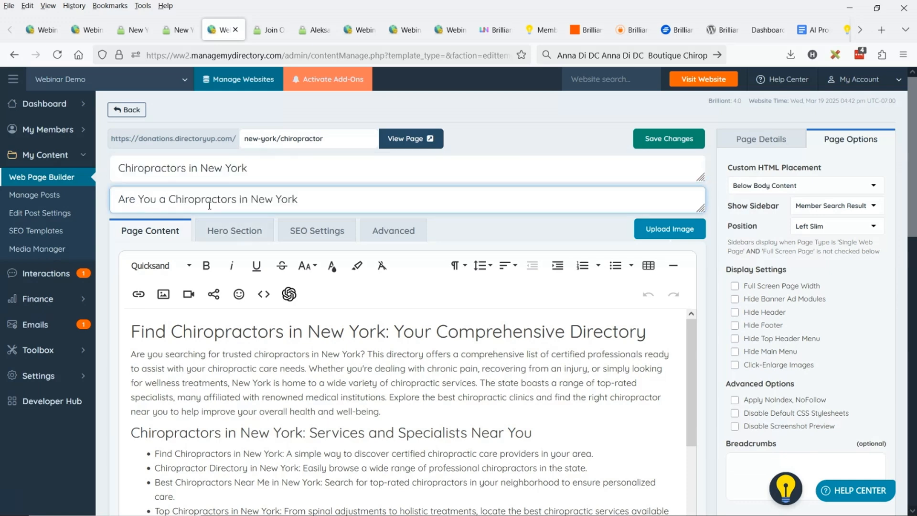
click(233, 201)
key(BackSpace)
text(? Join for )
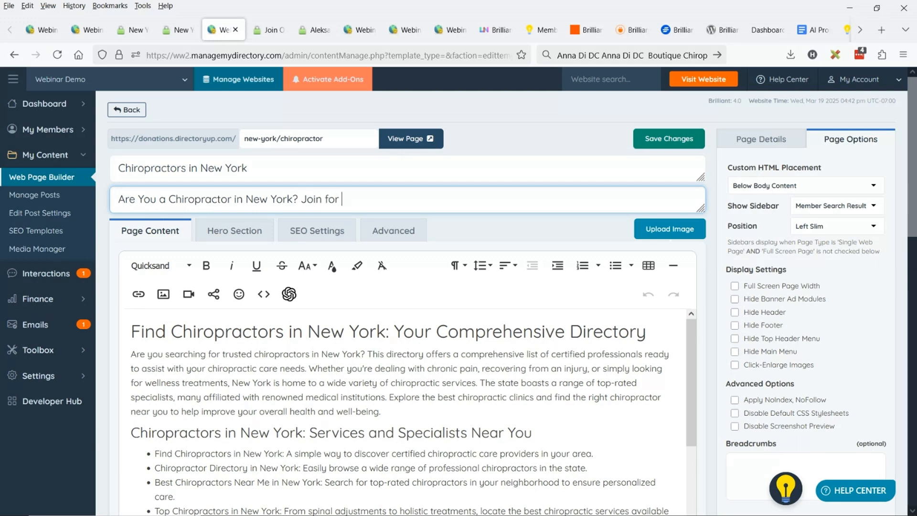
text(Free!)
Enable the page's hero section on all devices
click(216, 237)
click(213, 285)
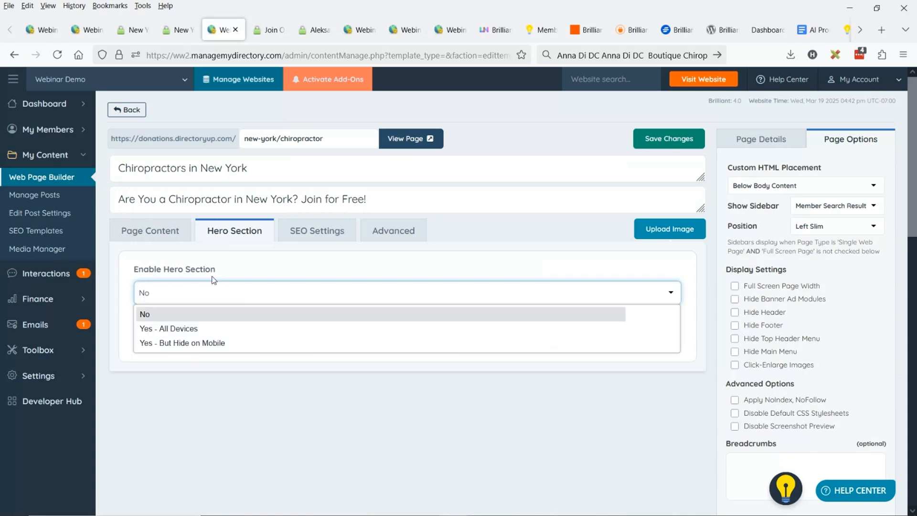
click(191, 328)
Search the stock photo library for "chiropractor" images to use as the hero image
click(253, 445)
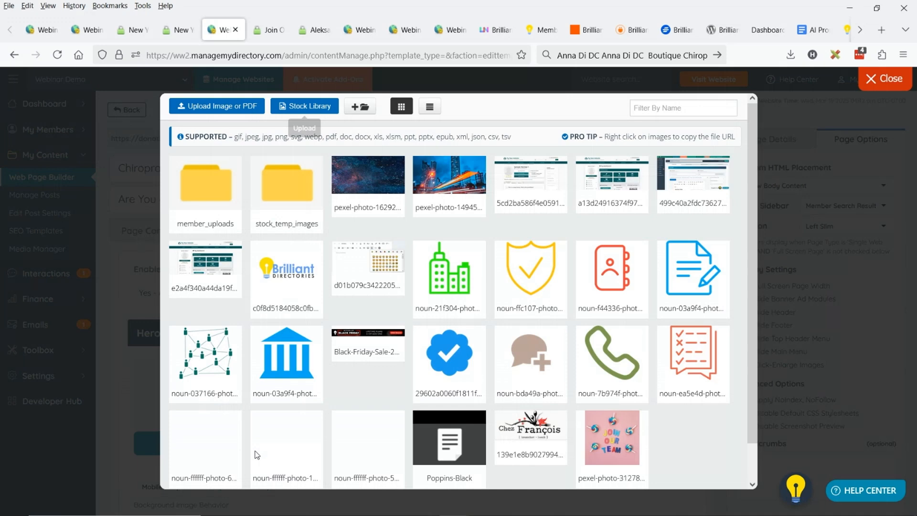
click(304, 105)
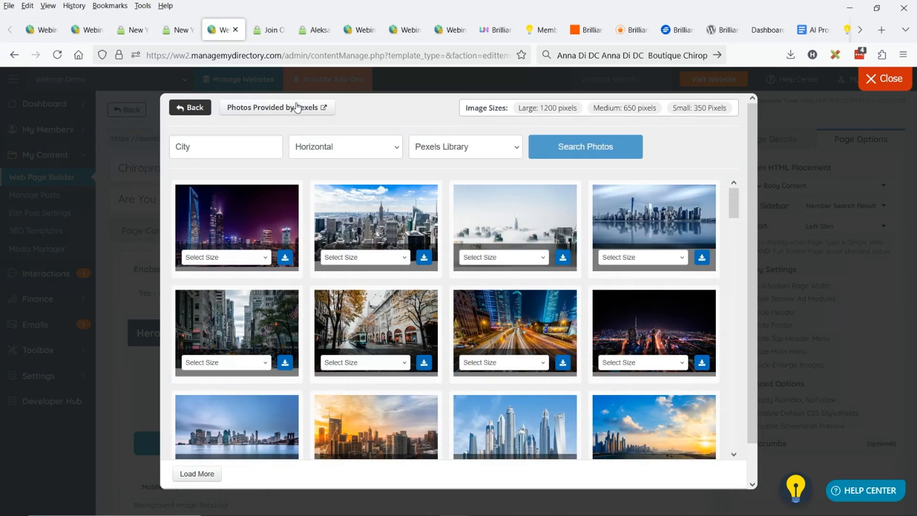
double_click(232, 150)
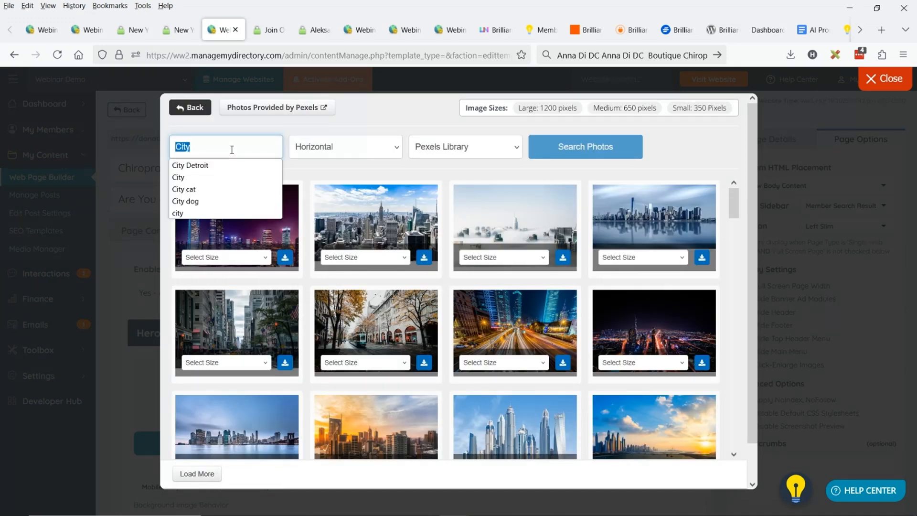
text(ch)
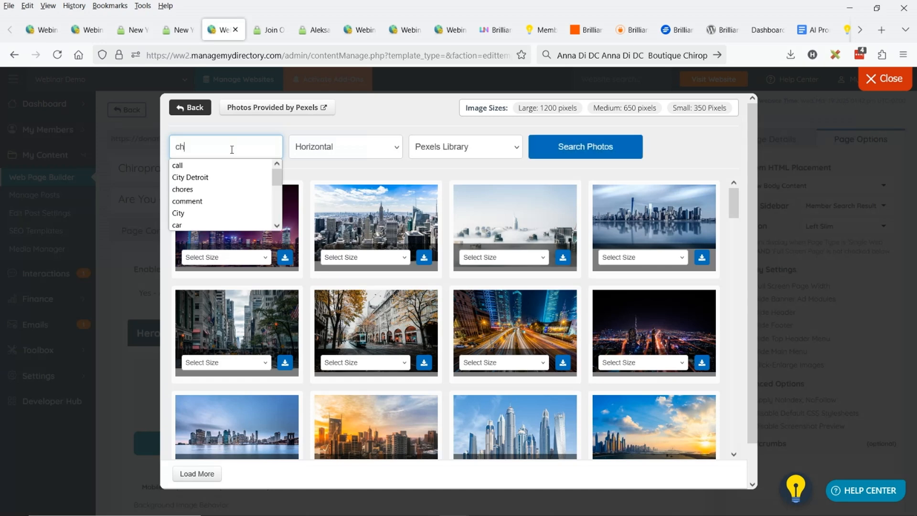
text(iropractor)
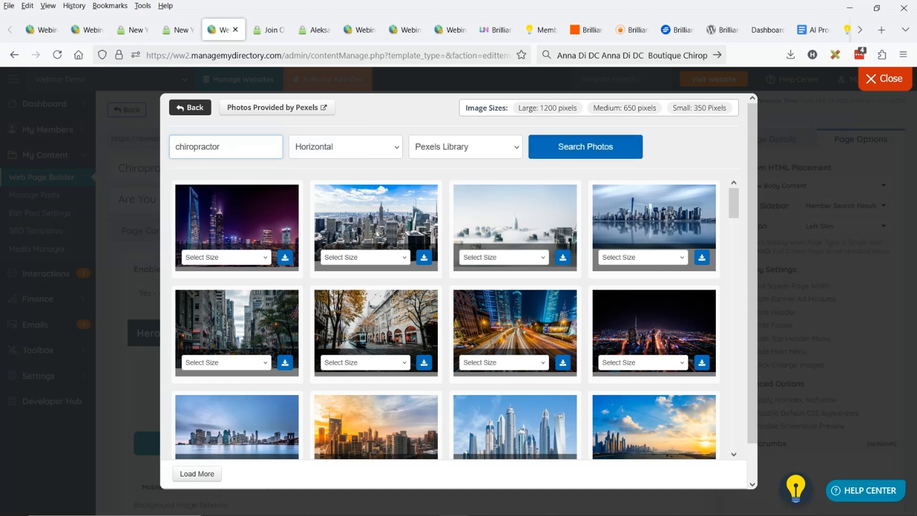
click(574, 148)
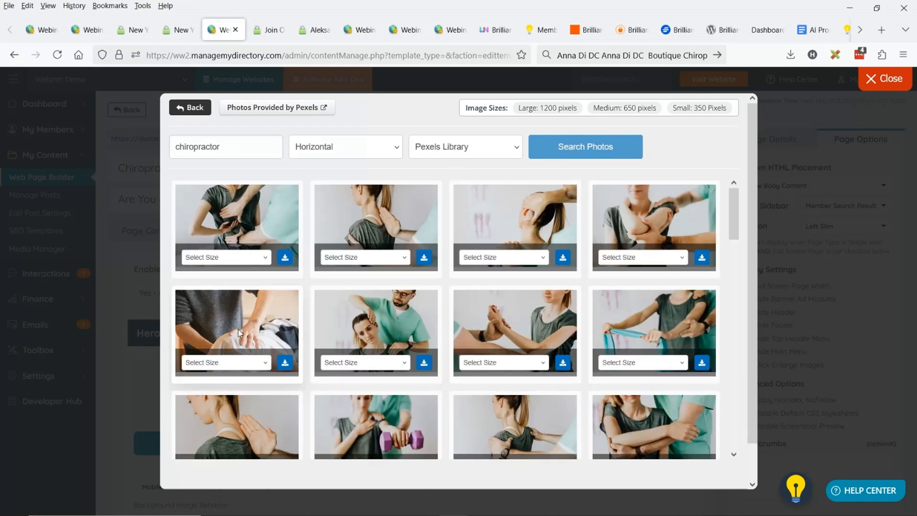
Add the Large version of the photo of hands treating a patient's back and set it as the hero image
scroll(253, 336, down, 1)
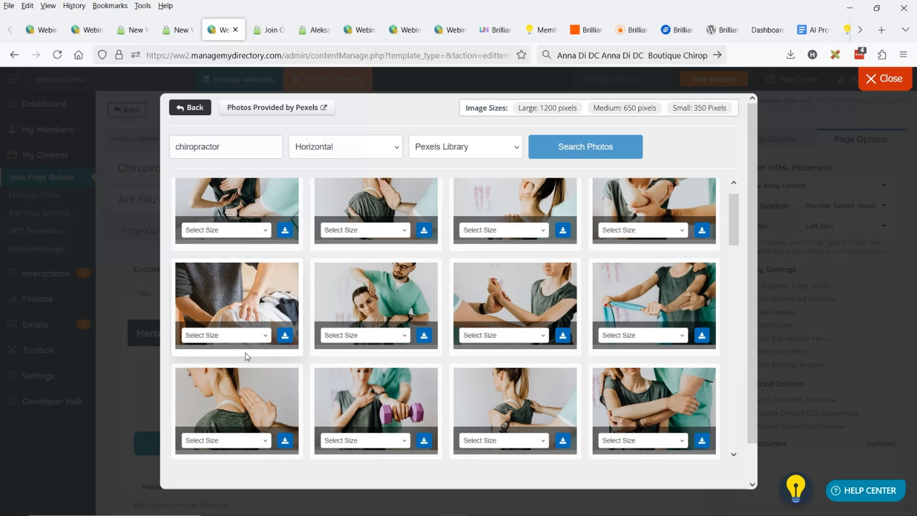
scroll(461, 323, down, 1)
scroll(461, 323, up, 1)
click(248, 362)
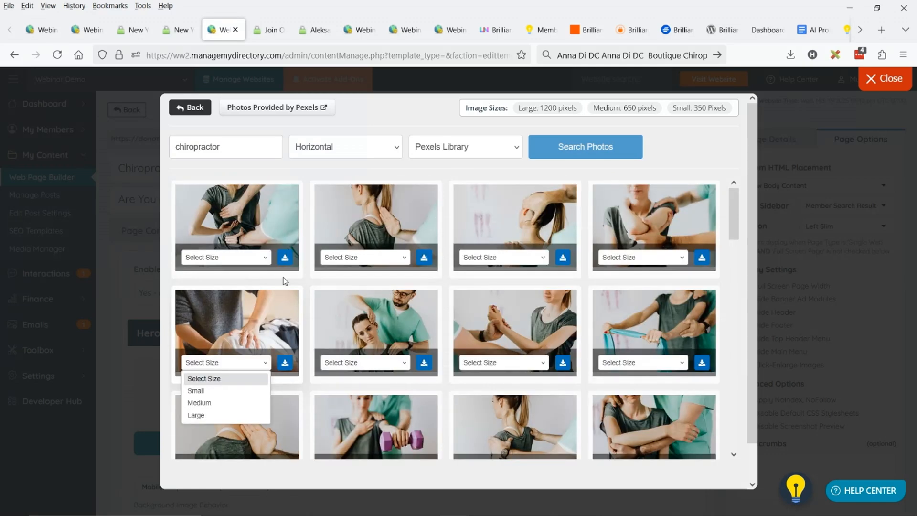
click(195, 414)
click(285, 363)
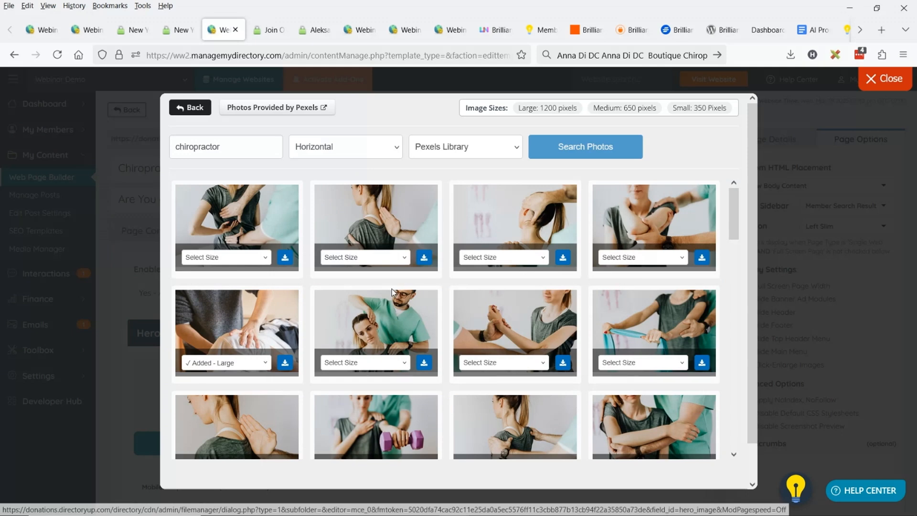
click(191, 107)
click(368, 168)
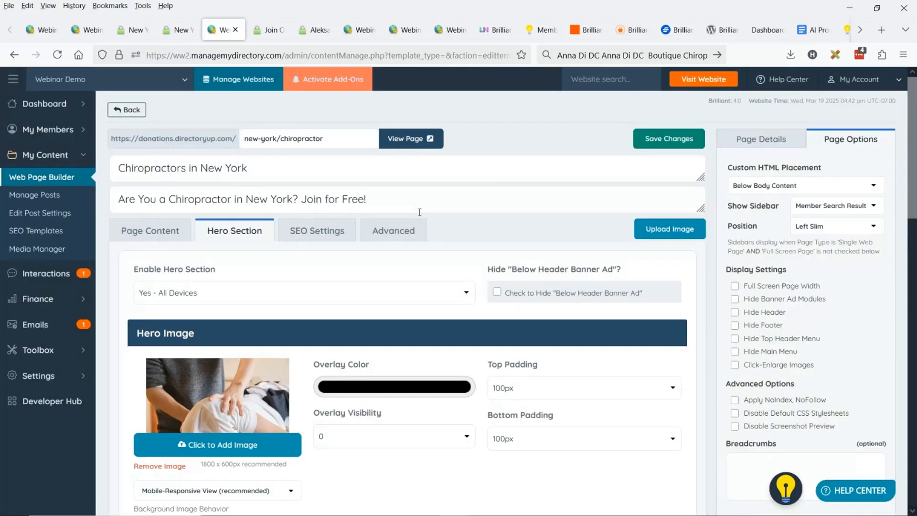
Set the hero image's overlay visibility to 5
scroll(430, 263, down, 3)
click(348, 308)
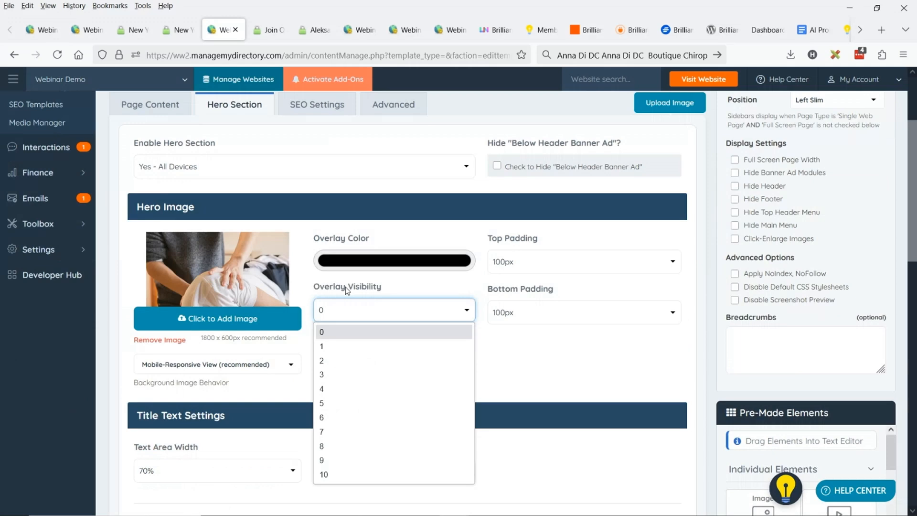
click(356, 403)
scroll(290, 326, up, 3)
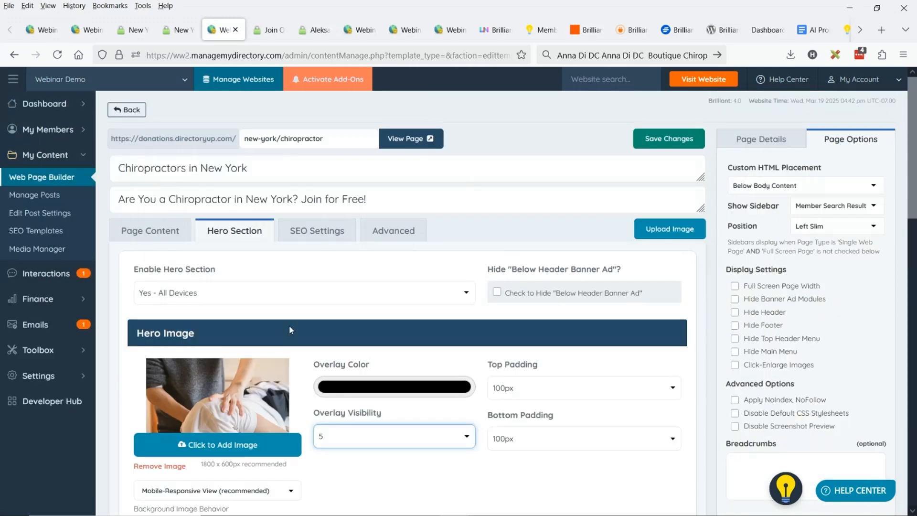
Set the hero sub-title font size to 44px and the main title font size to 60px
scroll(159, 210, down, 6)
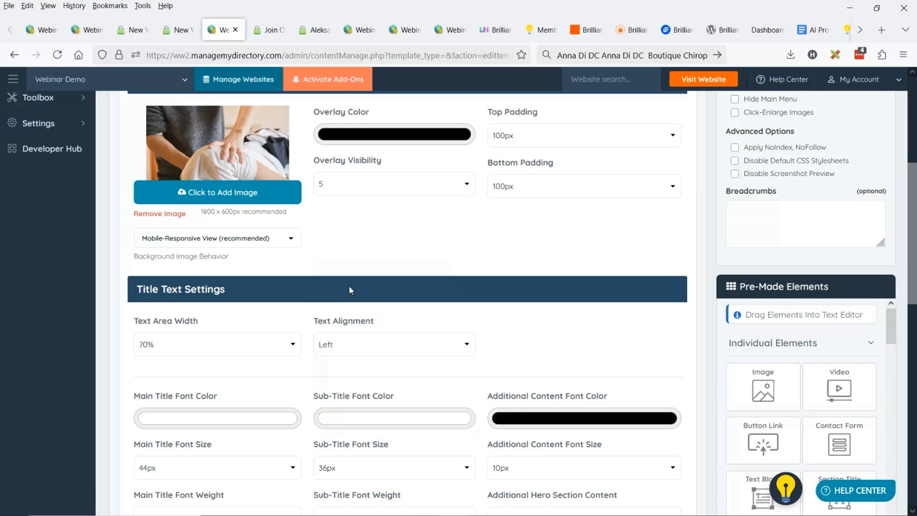
scroll(399, 276, down, 3)
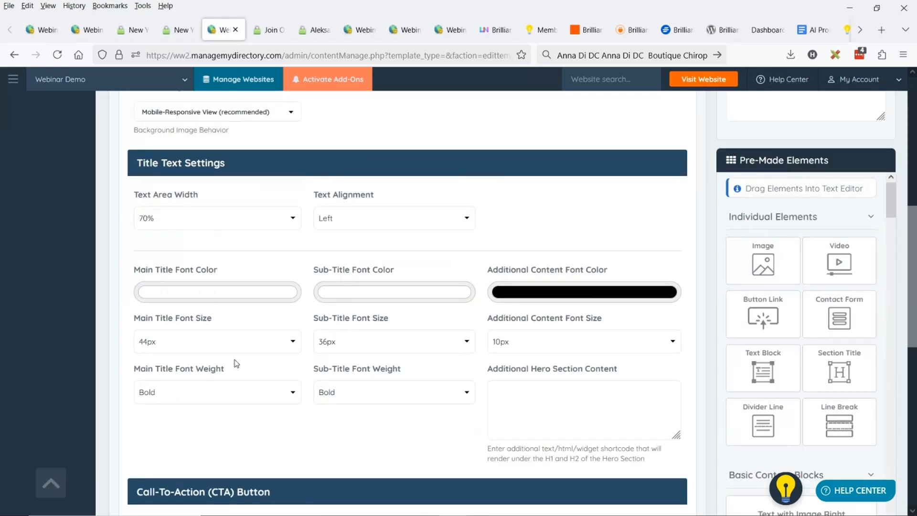
click(463, 342)
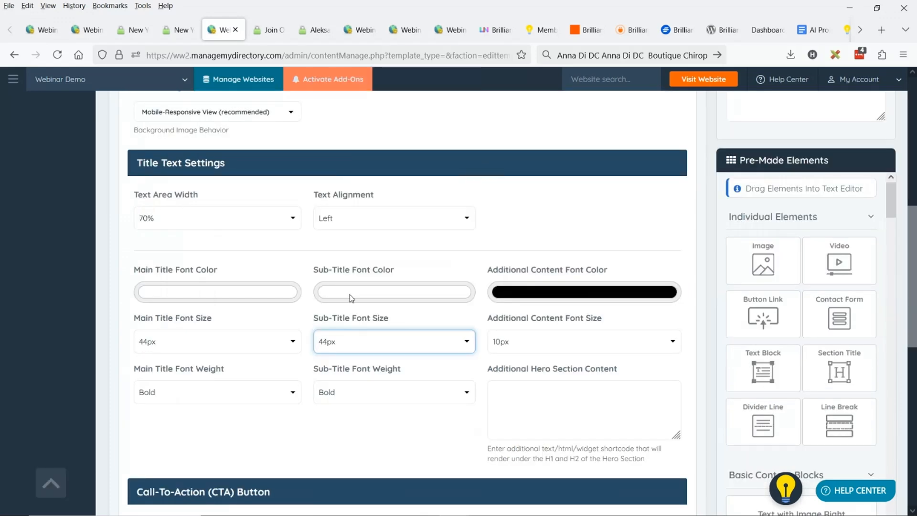
scroll(398, 269, down, 3)
click(217, 215)
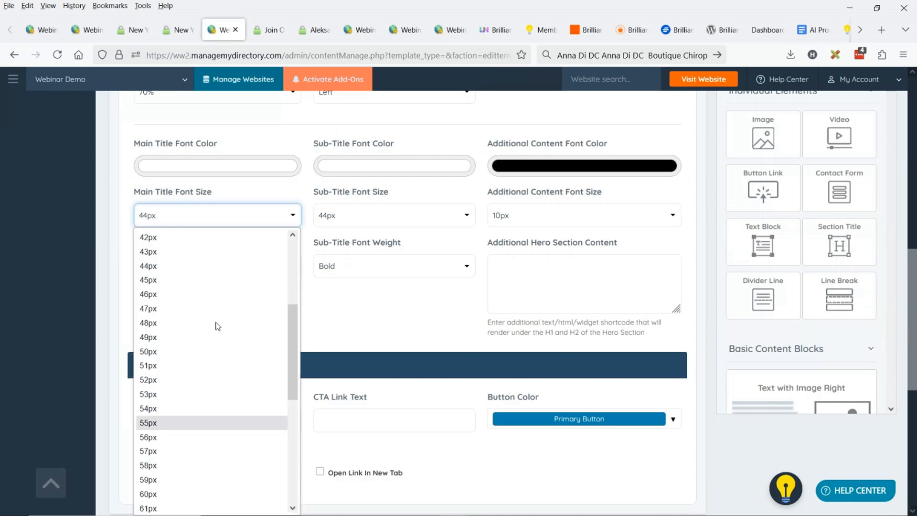
scroll(206, 424, down, 3)
click(162, 323)
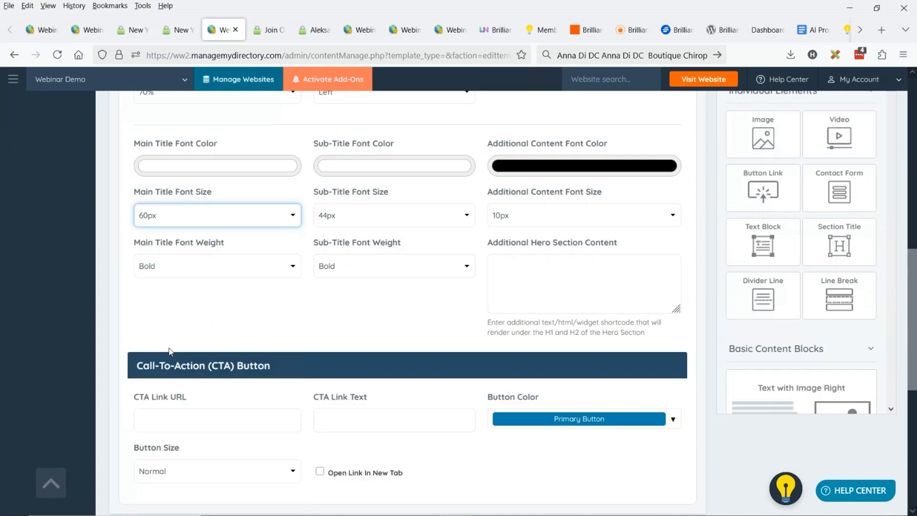
Link the hero's call-to-action button to /join
scroll(169, 352, down, 3)
click(293, 295)
text(/)
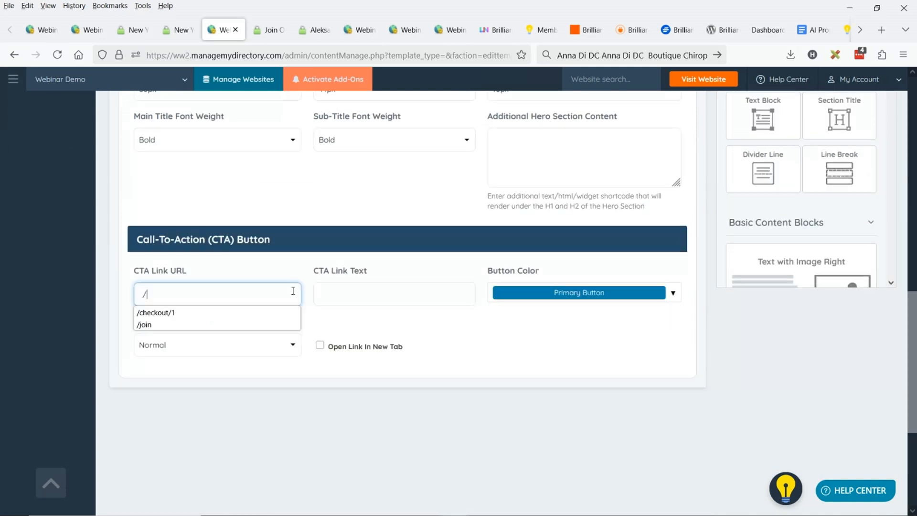
text(join)
Enter "LIST YOUR PRACTICE NOW" as the call-to-action link text
click(384, 292)
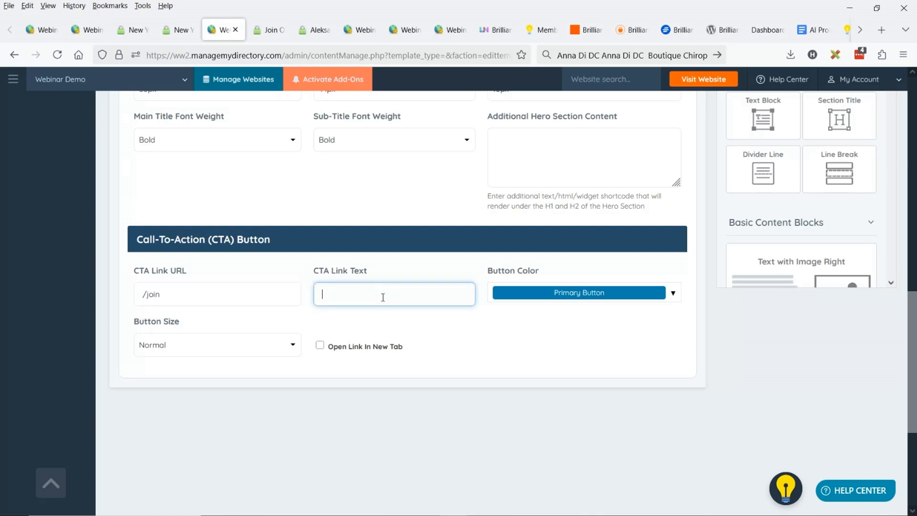
text(LIST YOUR PRACTIVCE NO)
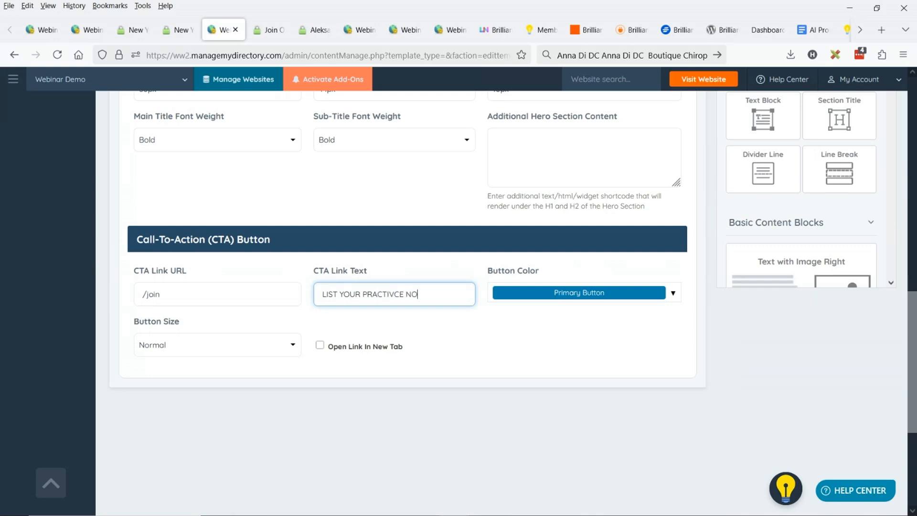
text(W)
drag(395, 294, 387, 295)
key(Delete)
Set the call-to-action button color to Success Button and choose a larger button size
click(579, 292)
click(583, 367)
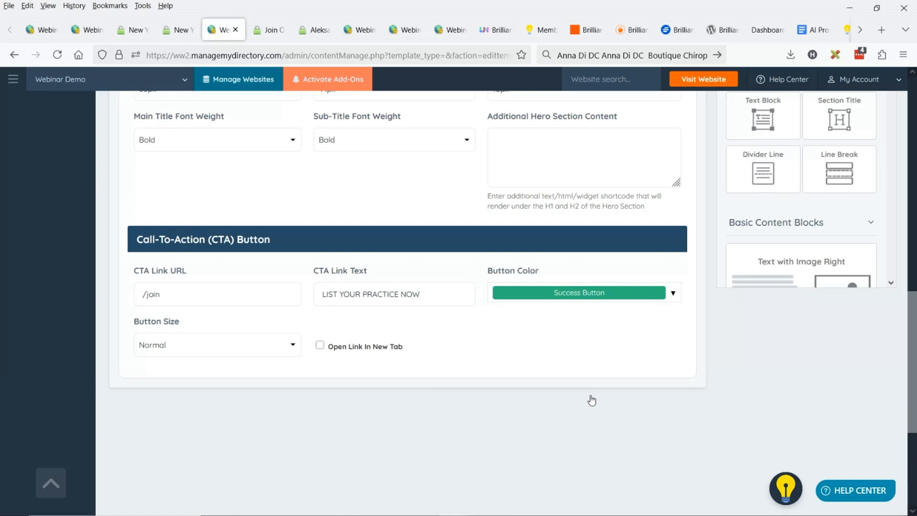
click(161, 350)
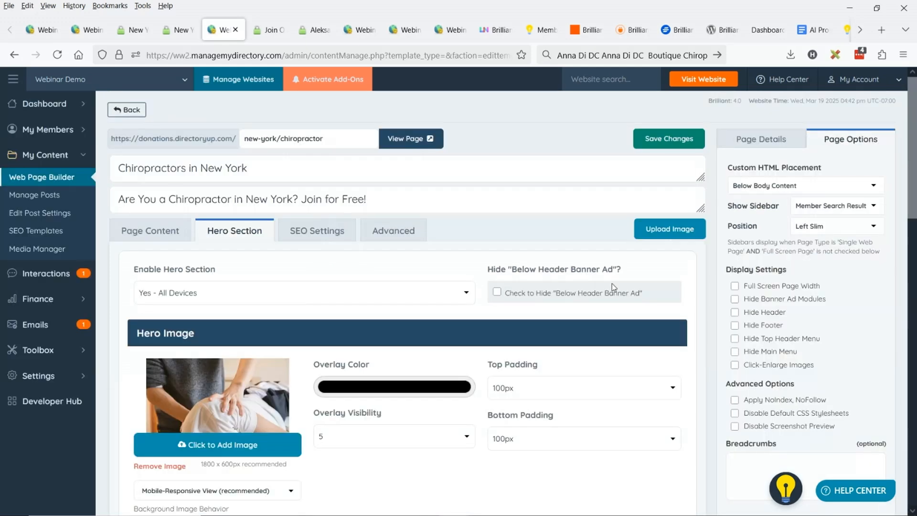
Save the hero section changes and reload the live New York chiropractor results page
click(668, 138)
click(182, 30)
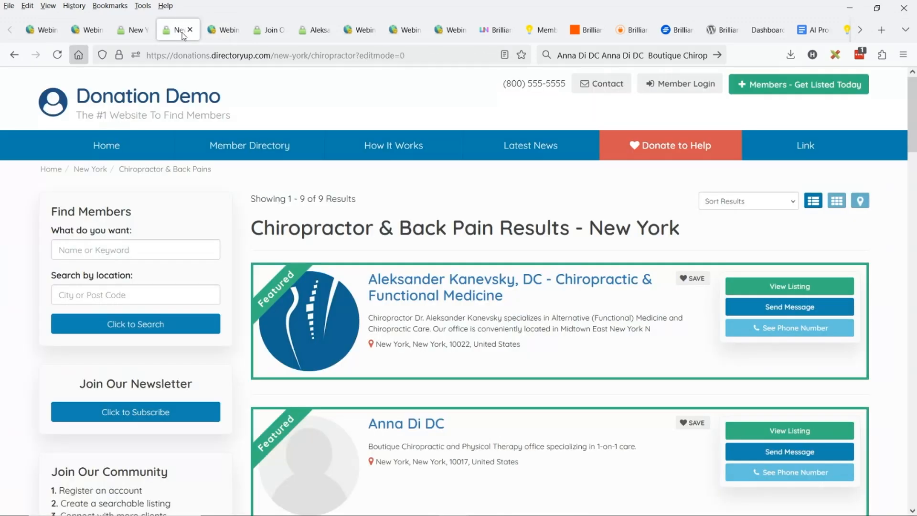
click(56, 57)
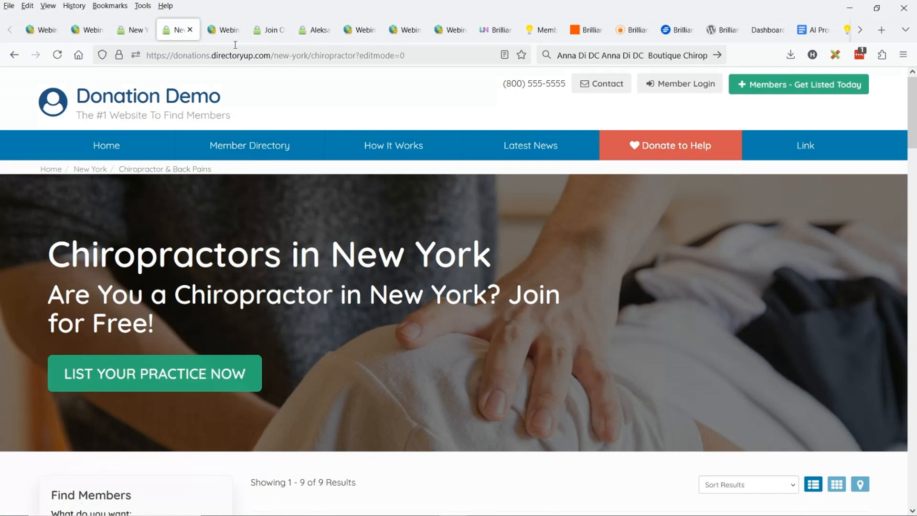
Override the page's default breadcrumbs with a blank entry, save the page, and reload the live results page
click(221, 30)
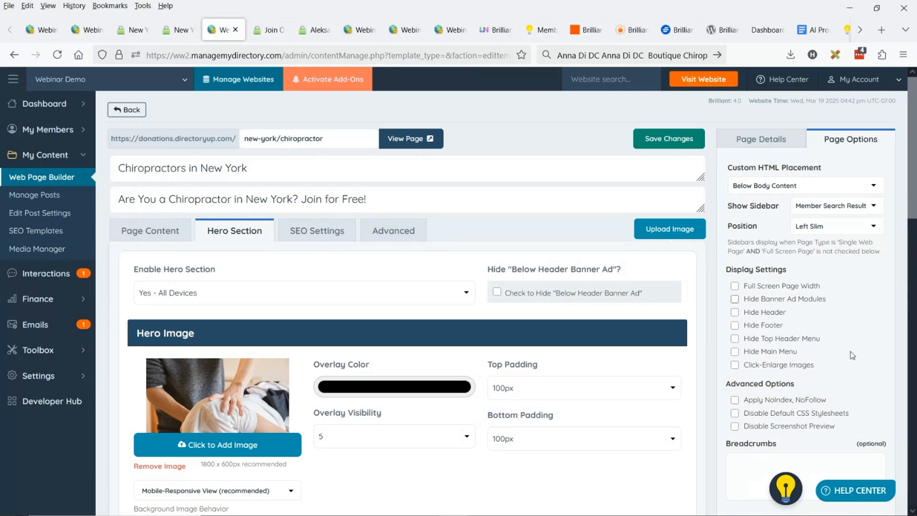
scroll(790, 292, down, 3)
click(800, 351)
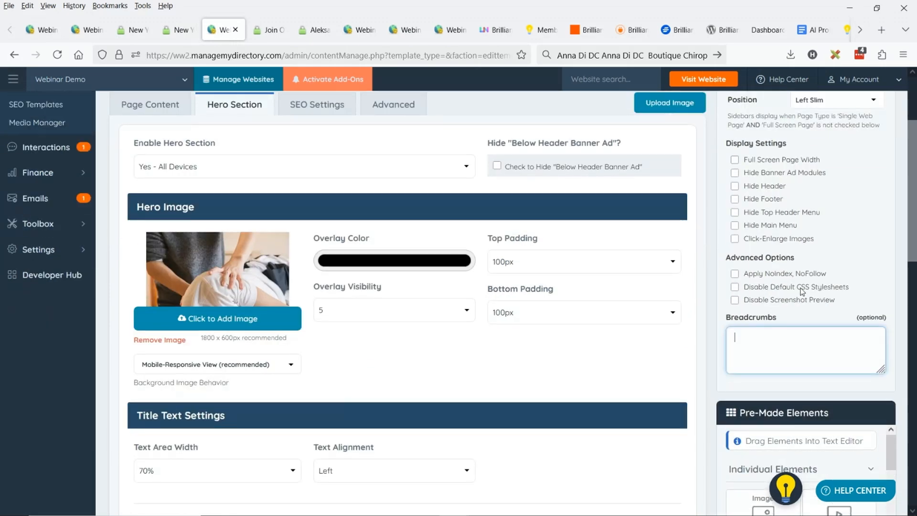
scroll(802, 292, up, 3)
click(695, 138)
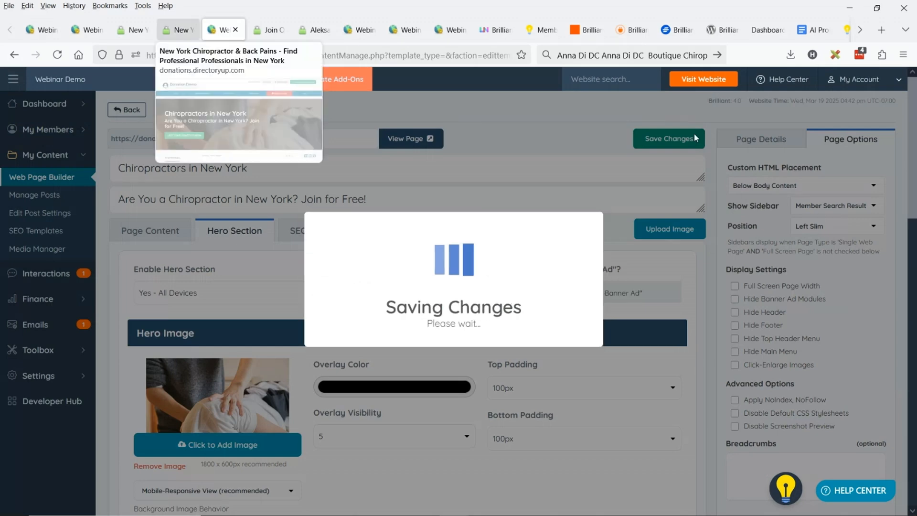
click(178, 29)
key(F5)
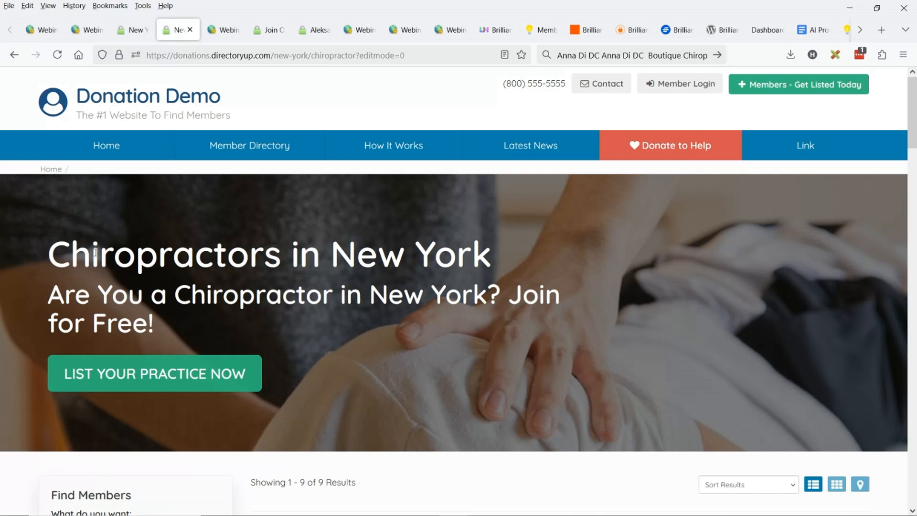
Replace the space before "Join for Free!" in the H2 sub-title with a <br> line break
drag(158, 253, 75, 254)
click(355, 247)
scroll(355, 247, down, 3)
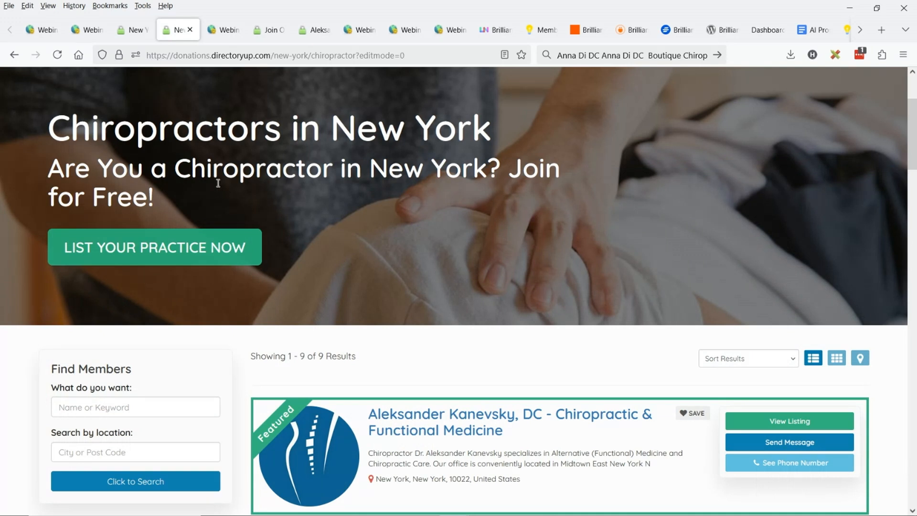
drag(508, 172, 528, 179)
click(426, 173)
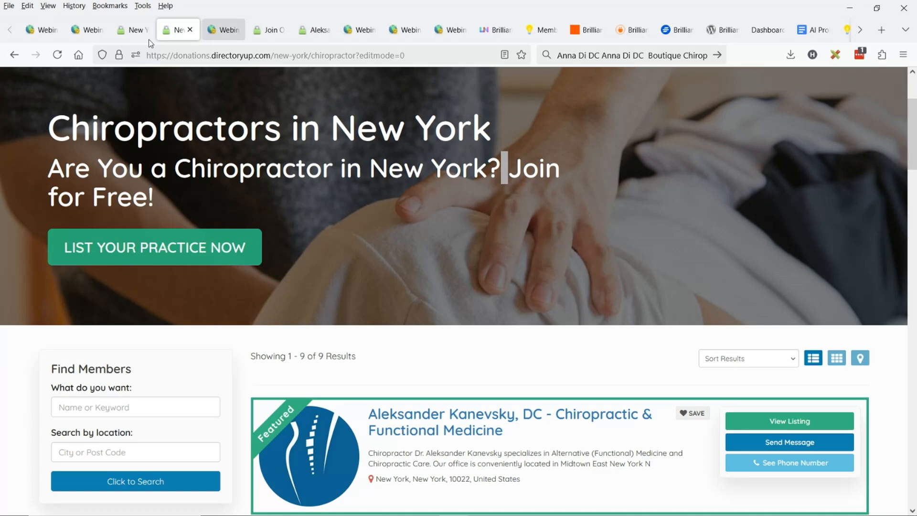
click(217, 30)
click(304, 198)
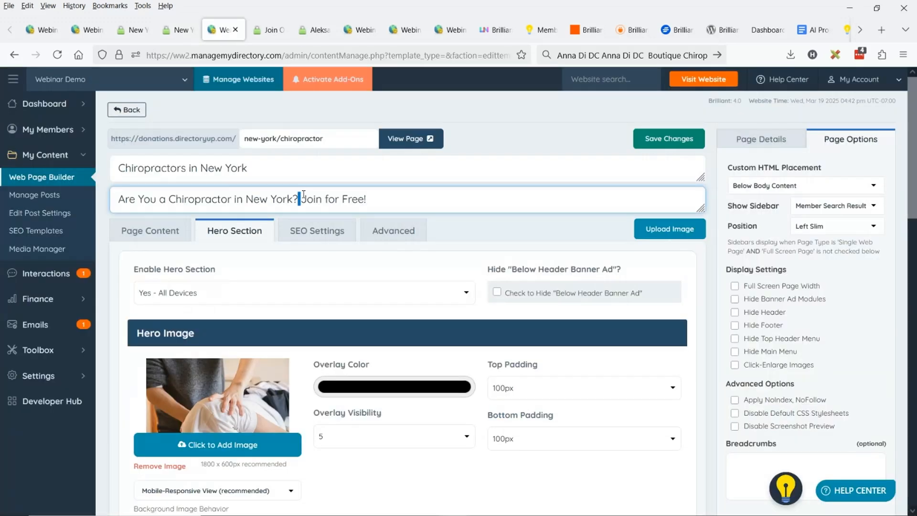
key(BackSpace)
text(<br>)
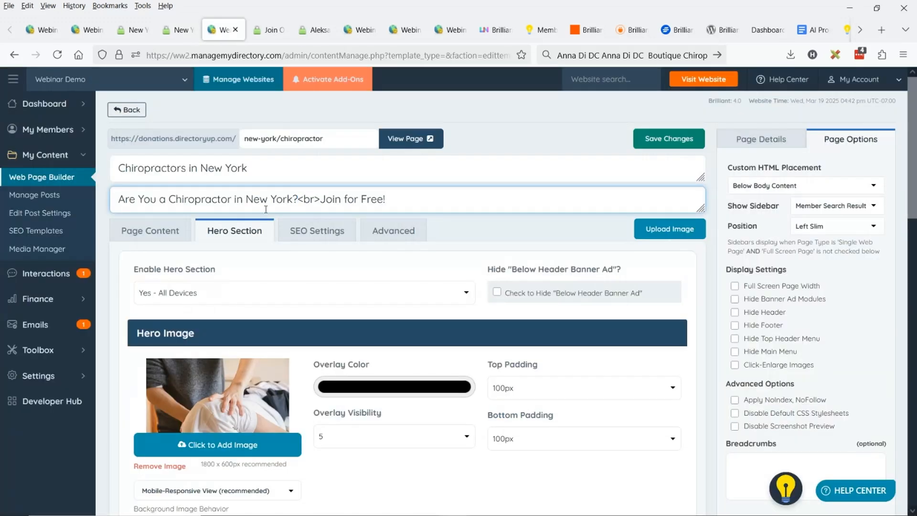
Save the sub-title change and reload the live results page
click(667, 138)
click(178, 29)
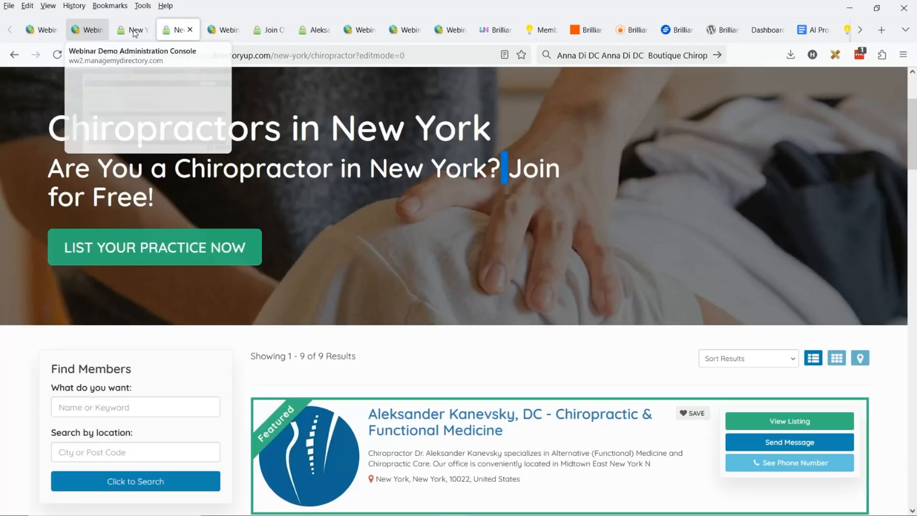
key(F5)
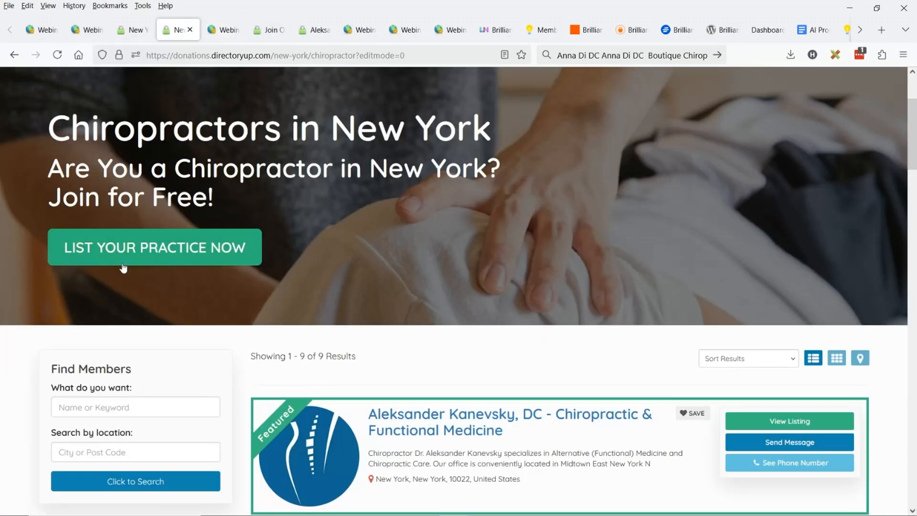
Review the live New York chiropractor results page from the hero section through the member listings to the SEO content below them
scroll(123, 267, up, 3)
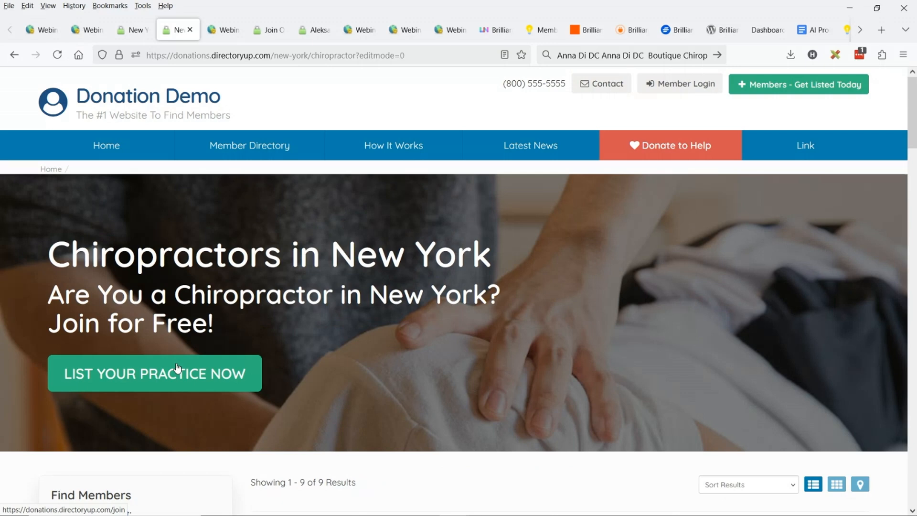
scroll(362, 334, down, 1)
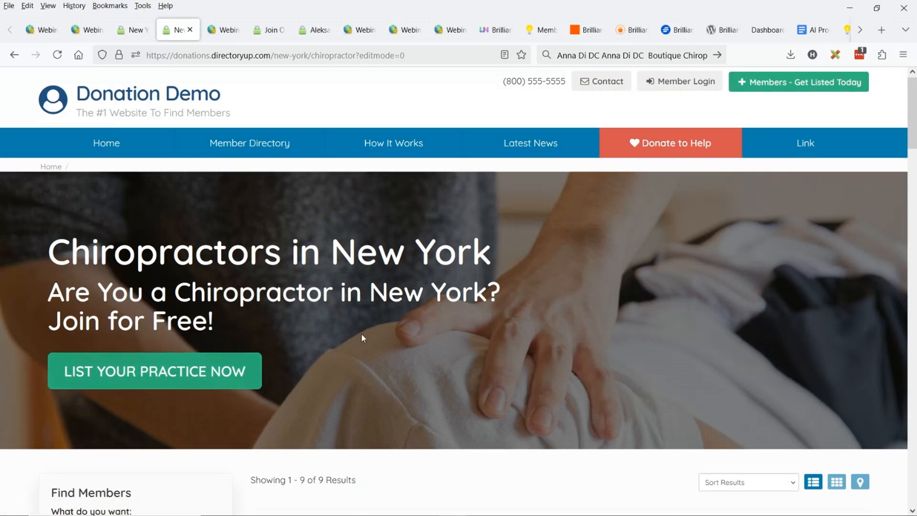
scroll(361, 334, down, 3)
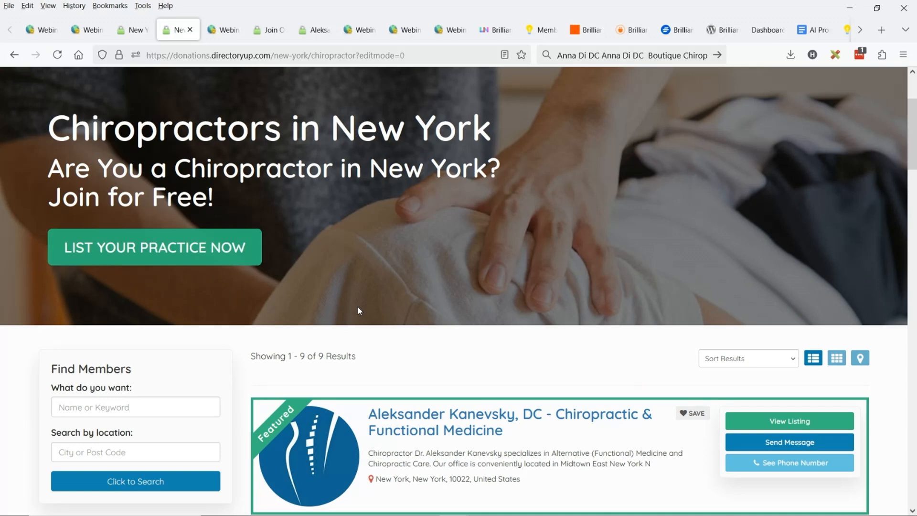
scroll(359, 309, up, 3)
scroll(436, 285, down, 3)
scroll(470, 246, down, 3)
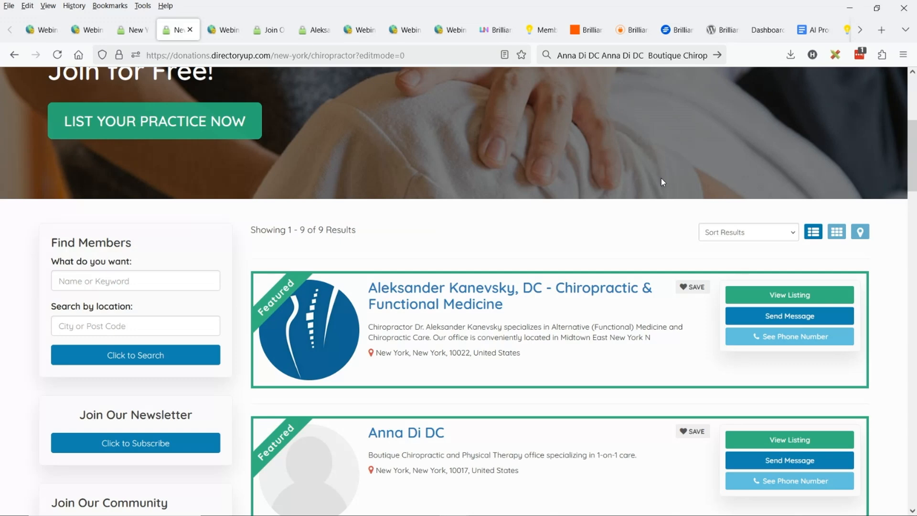
scroll(663, 182, down, 15)
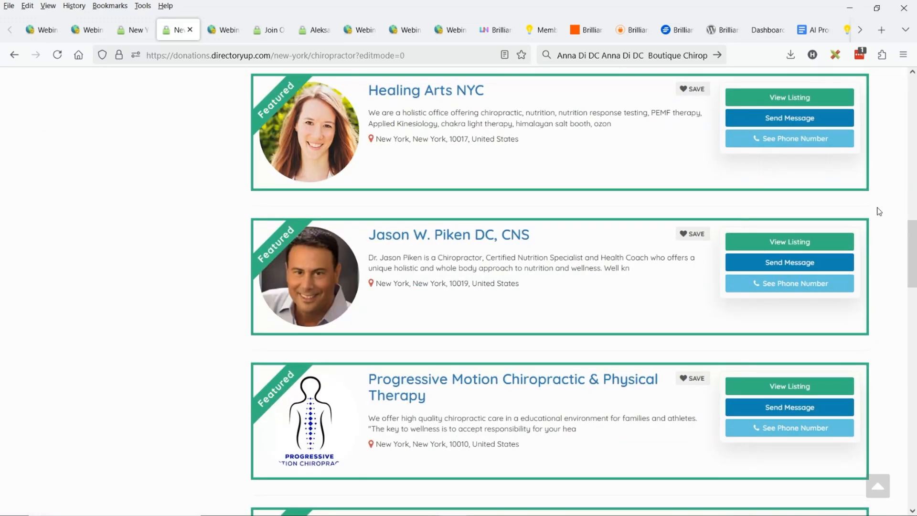
scroll(878, 211, down, 10)
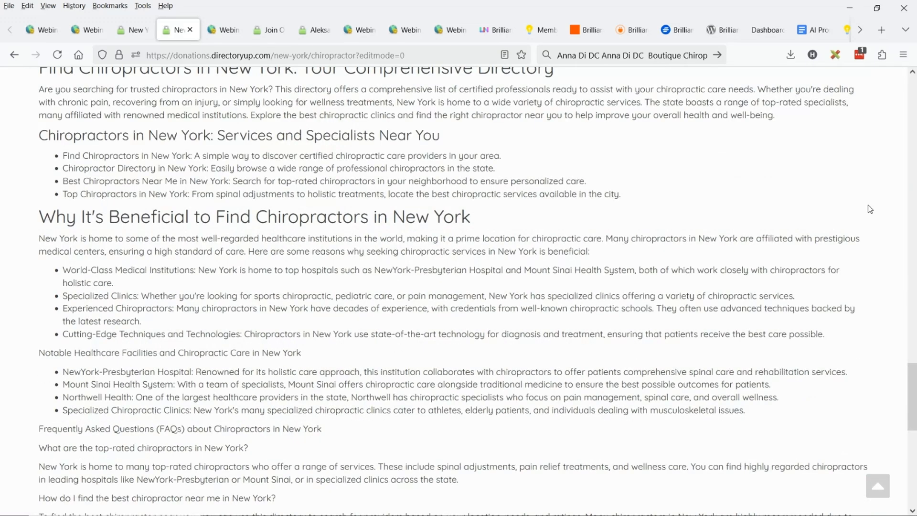
scroll(870, 210, down, 5)
scroll(374, 223, up, 15)
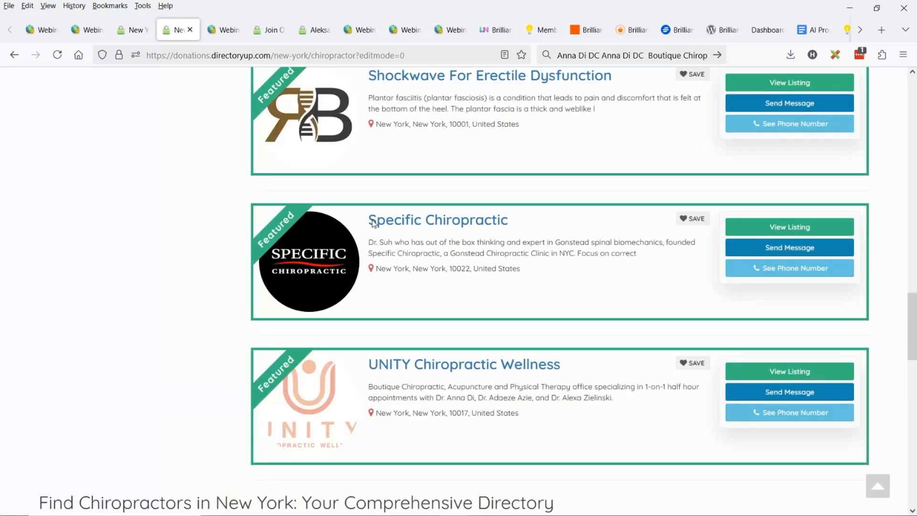
scroll(374, 224, up, 20)
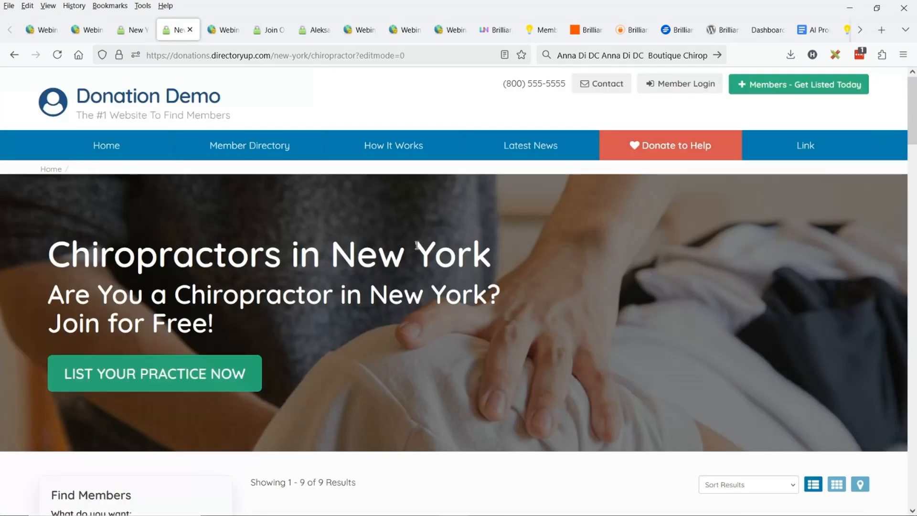
scroll(421, 245, down, 3)
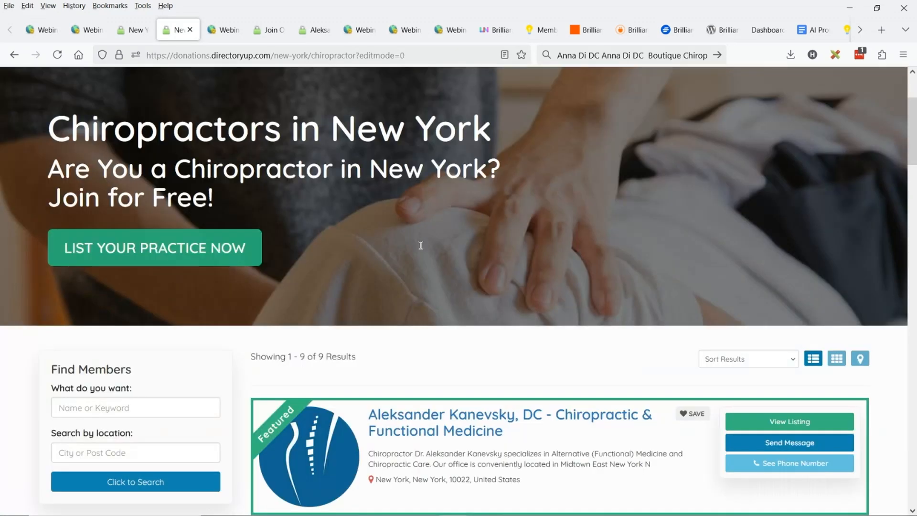
scroll(639, 194, up, 3)
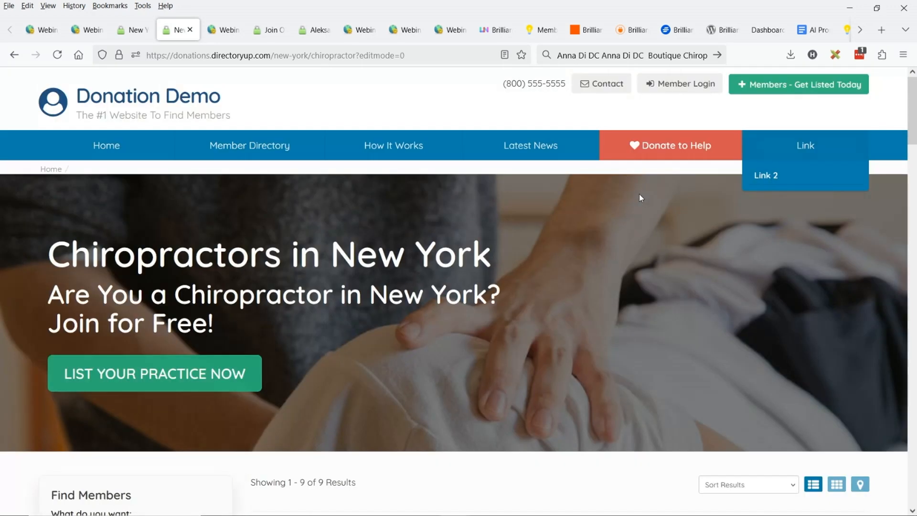
Switch to the "AI Prompt: SEO Content for Search Pages" document in Google Docs and review the full prompt
click(811, 36)
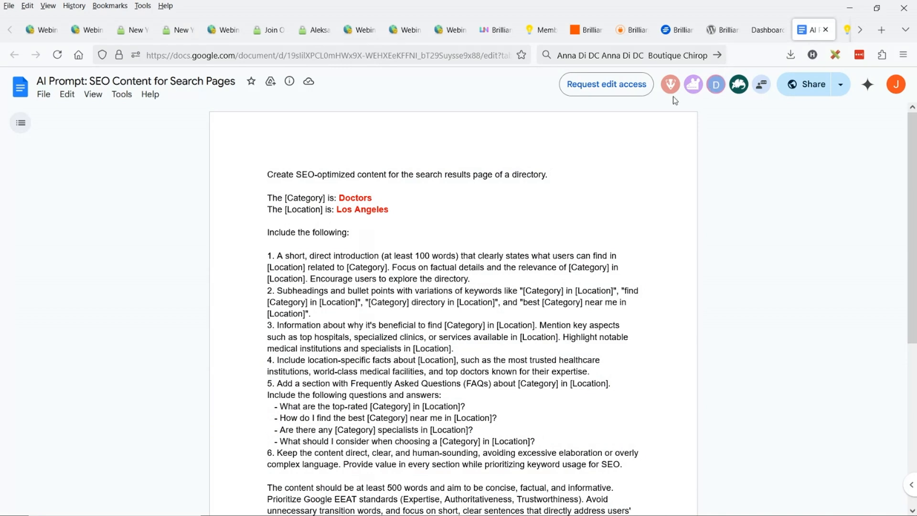
scroll(581, 217, down, 2)
scroll(581, 217, down, 2)
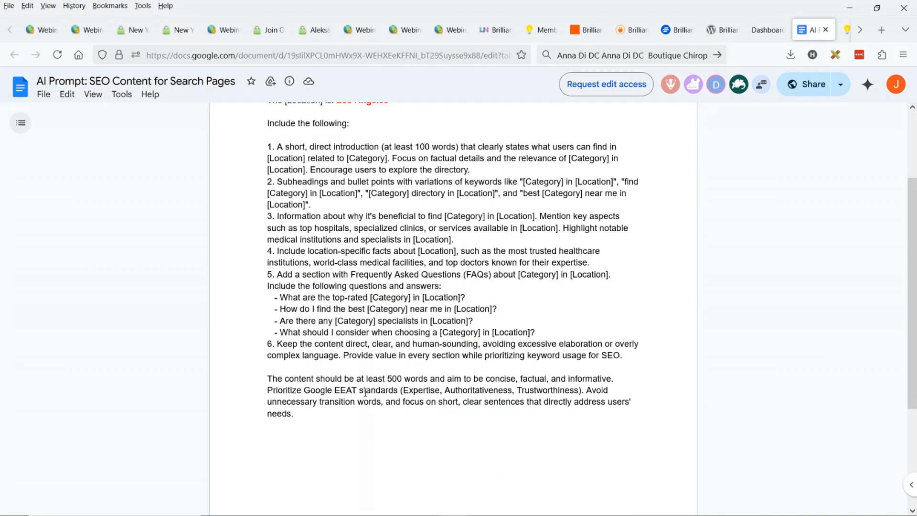
scroll(320, 319, up, 4)
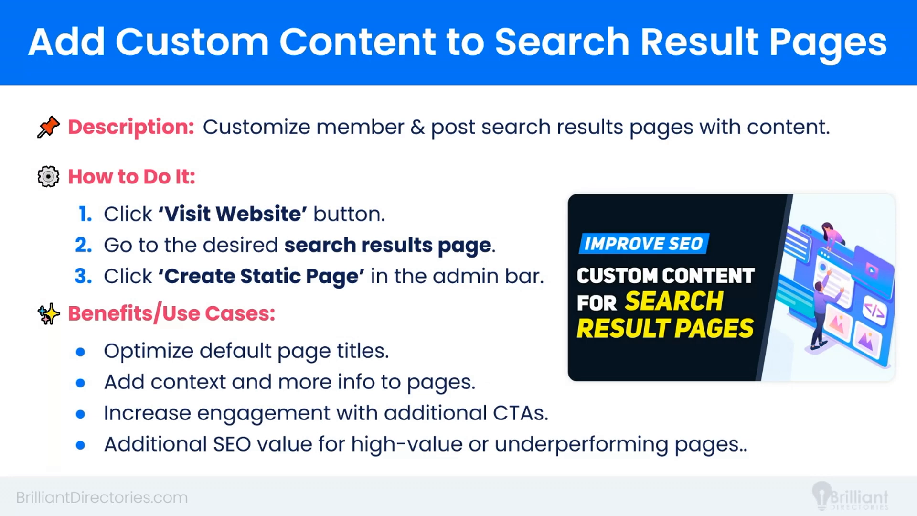
click(543, 132)
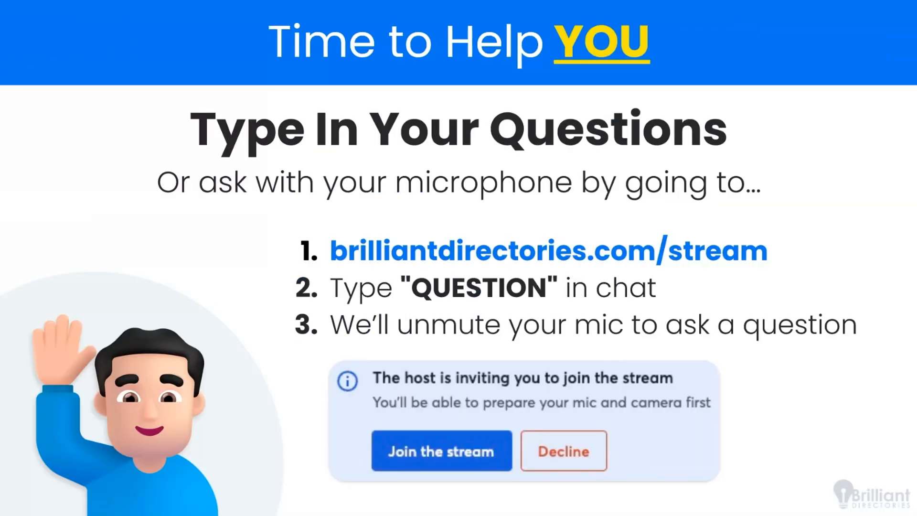
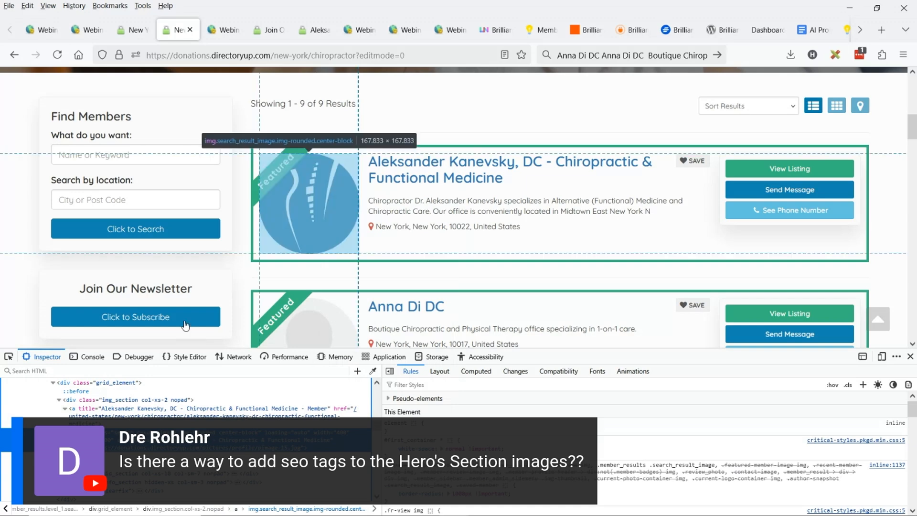
Inspect the alt text in the first featured listing's image tag using a widened HTML pane, and close the inspector
drag(382, 408, 583, 410)
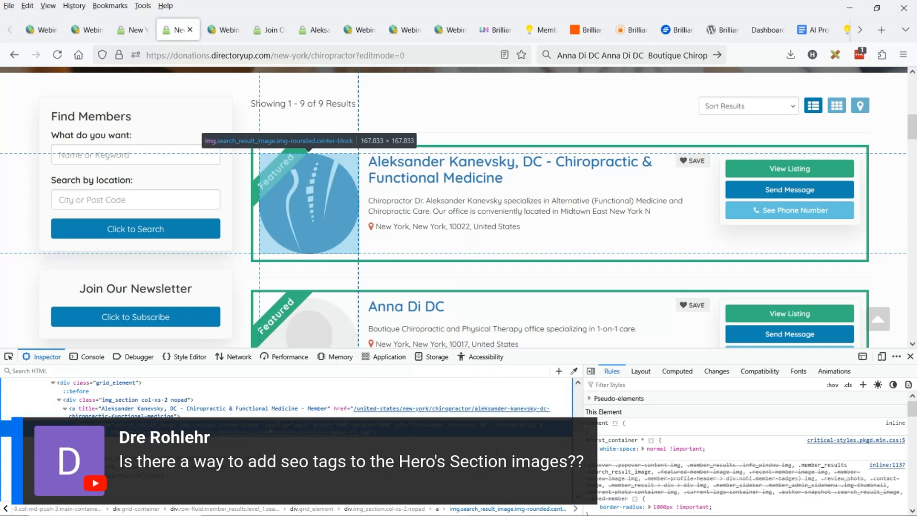
double_click(430, 425)
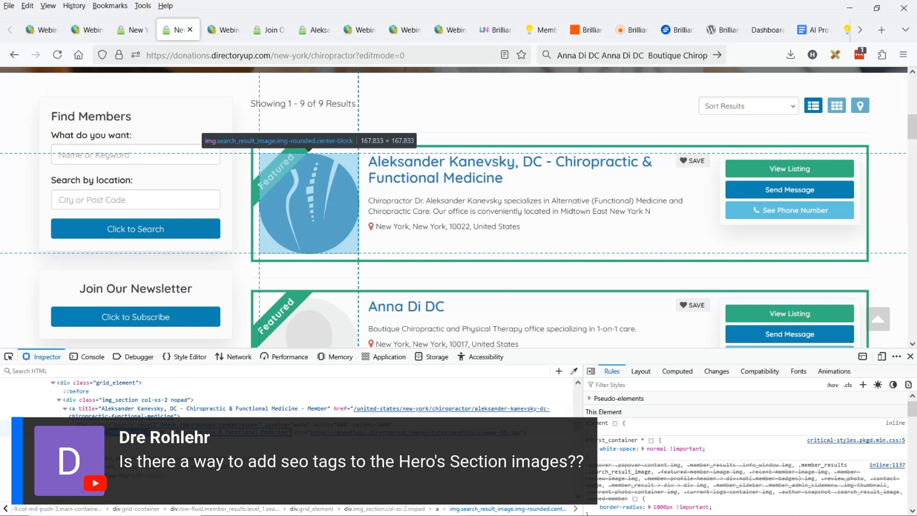
drag(163, 432, 289, 432)
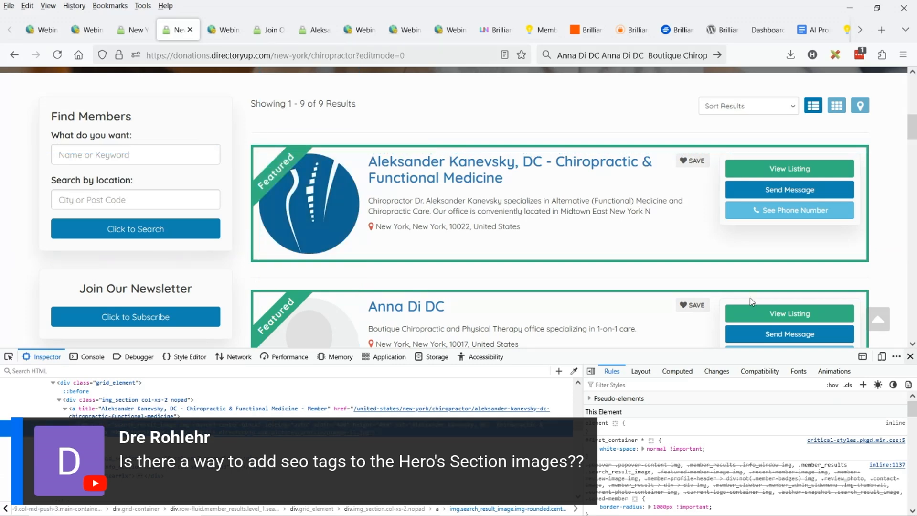
click(911, 357)
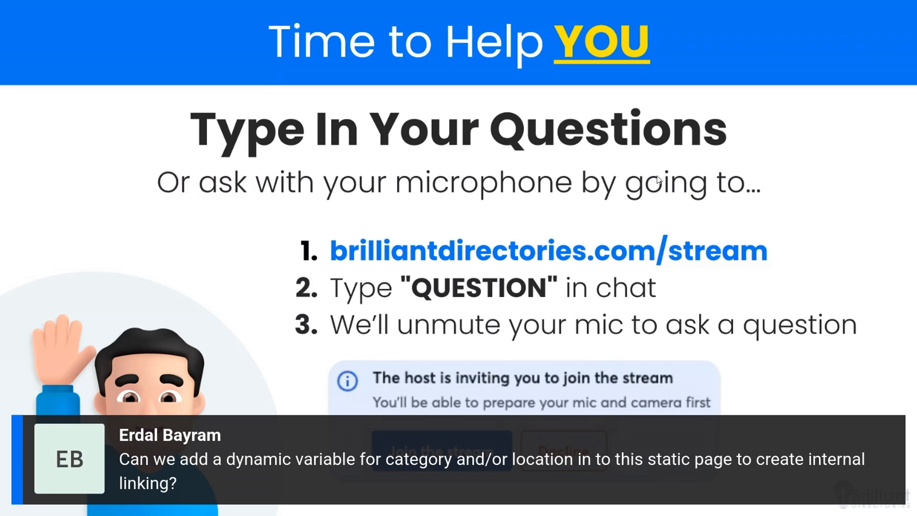
Copy the full SEO content prompt from the Google Docs document and move the ChatGPT tab beside the directory site tabs
key(alt+Tab)
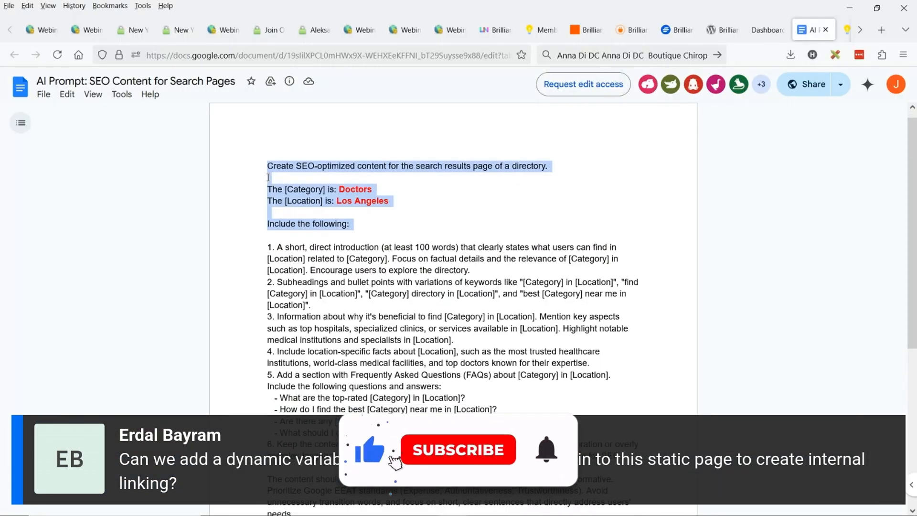
drag(269, 177, 388, 411)
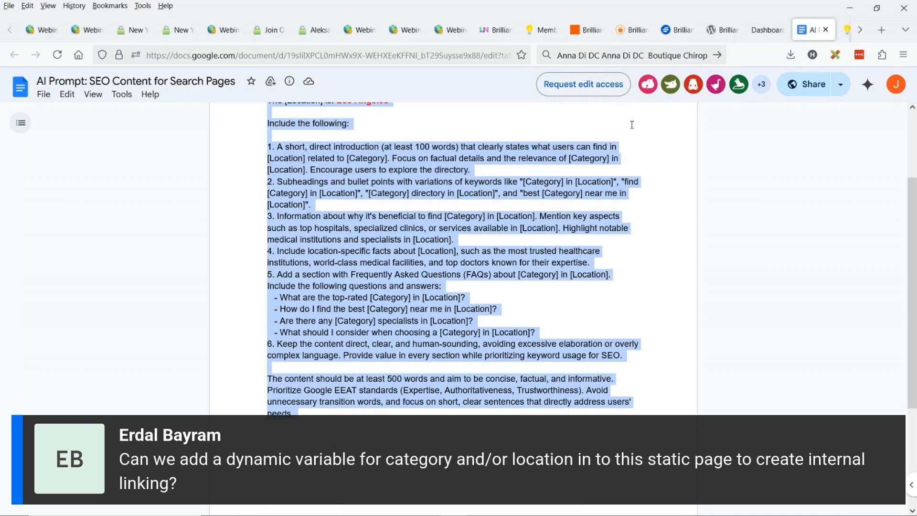
click(860, 30)
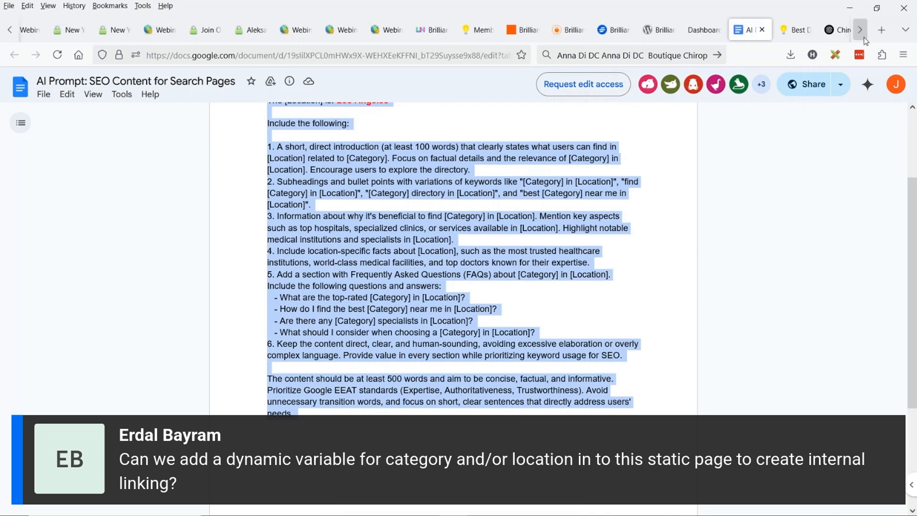
click(831, 30)
drag(827, 29, 229, 29)
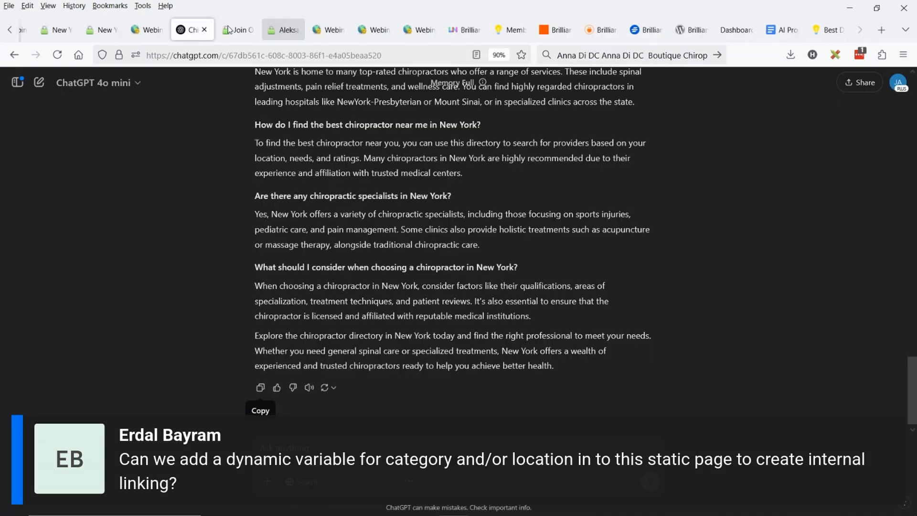
Start a new ChatGPT conversation and paste the copied SEO content prompt into the message without sending it
scroll(201, 83, up, 10)
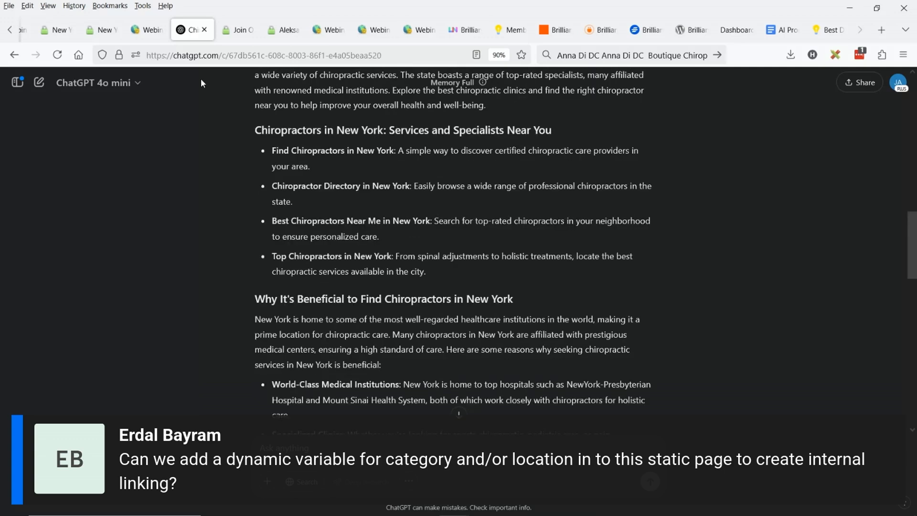
click(225, 55)
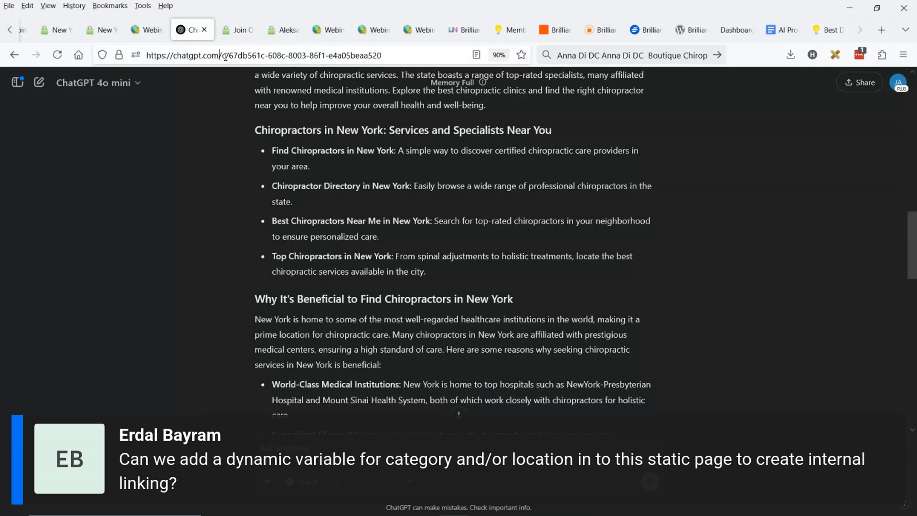
key(ctrl+a)
text(chat)
key(Down)
key(Return)
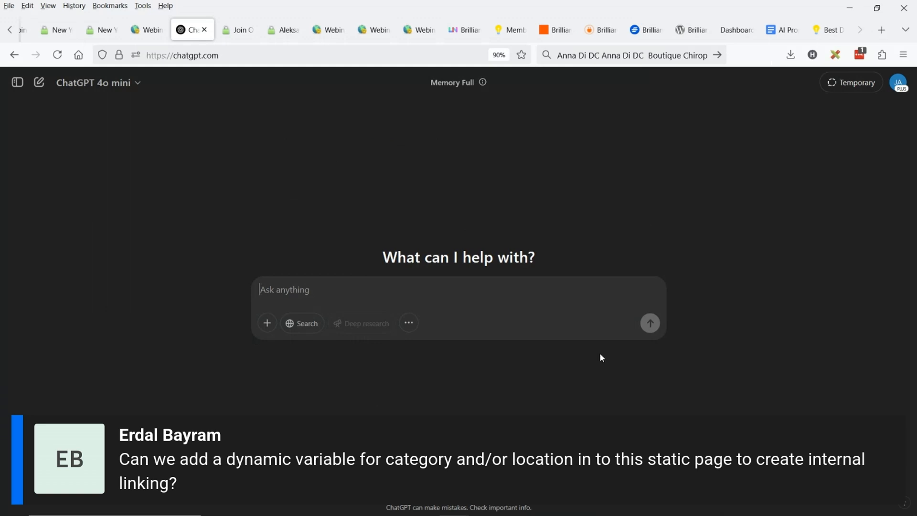
key(ctrl+v)
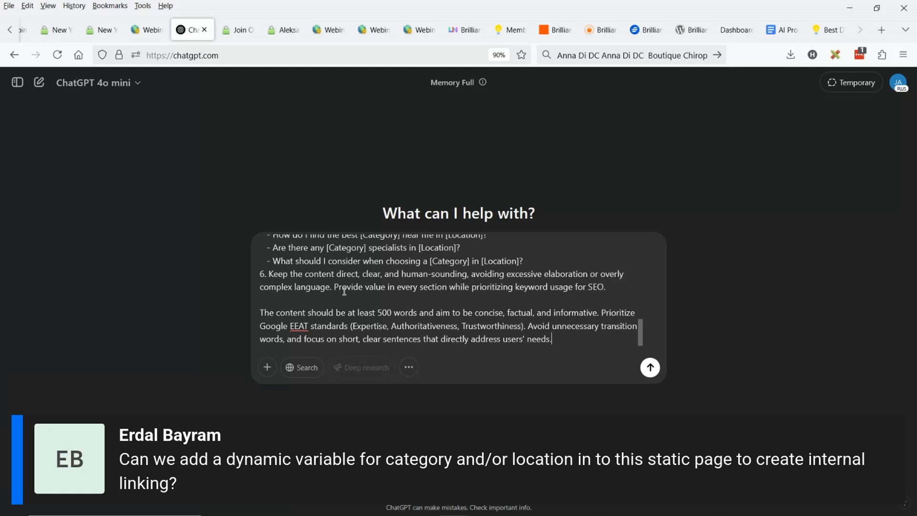
Add item 7 below item 6 of the prompt: "Include internal links to these pages on my site throughout the content"
click(625, 287)
key(Return)
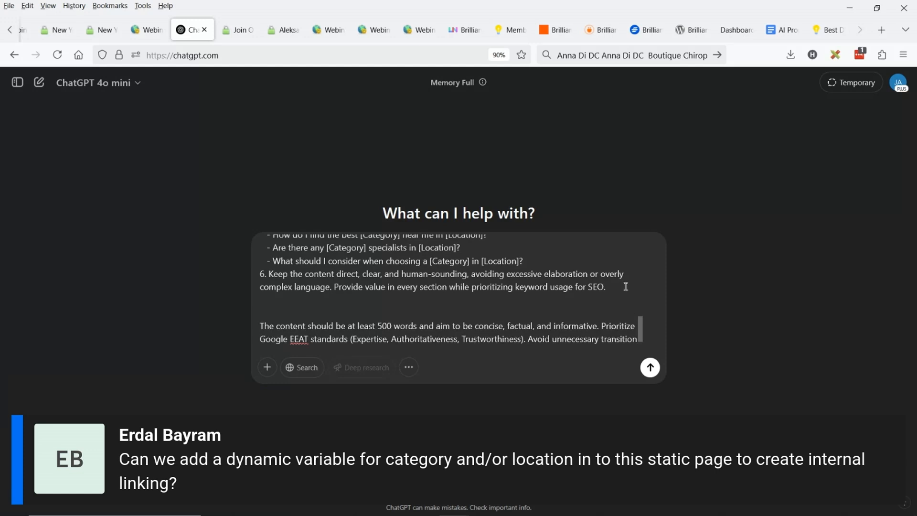
text(7. Include internal links)
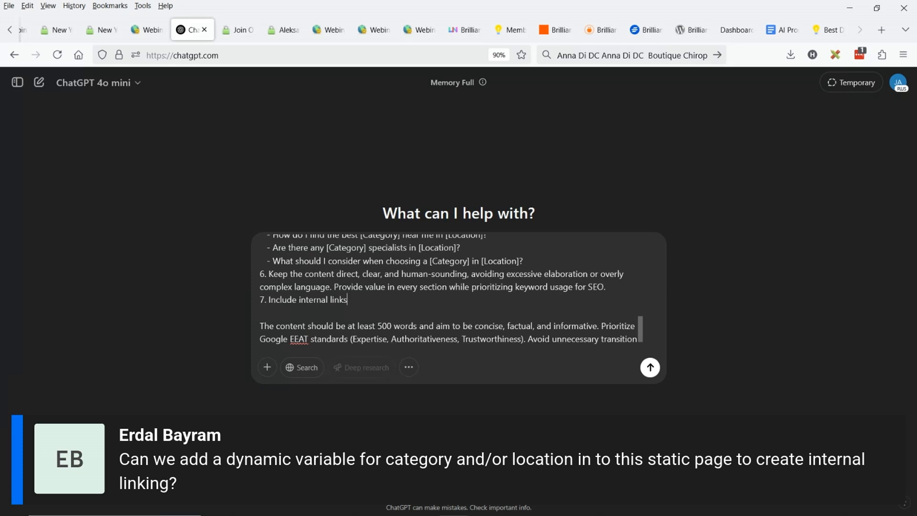
text( to these pages on my sit)
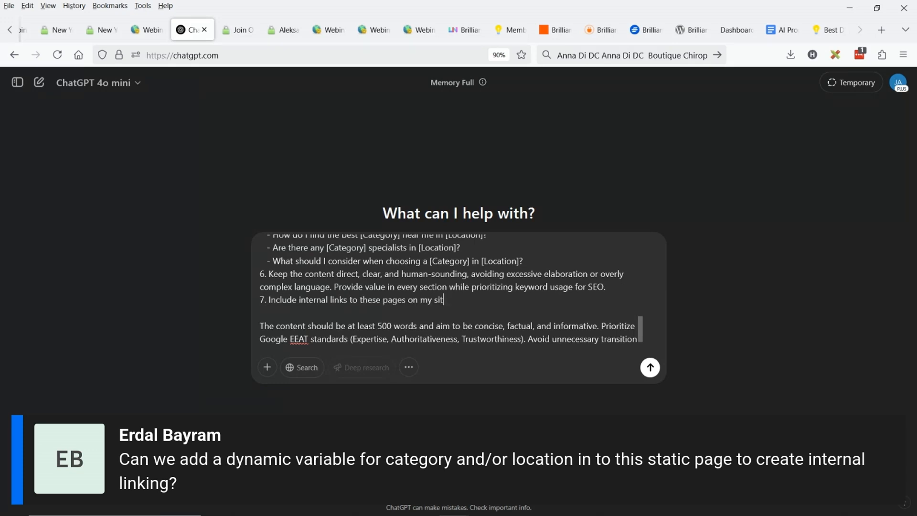
text(e throughout the content)
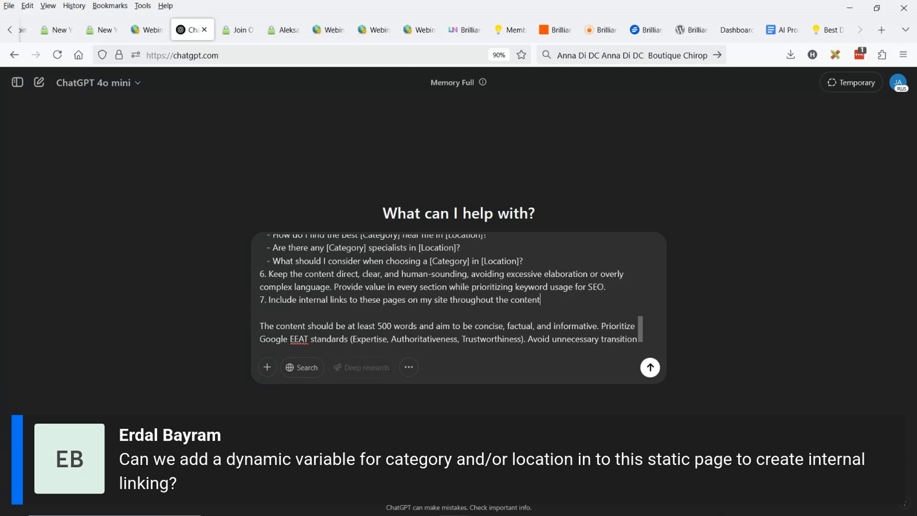
Copy the first featured chiropractor's listing link from the New York results page and add it under item 7 after "--"
click(100, 30)
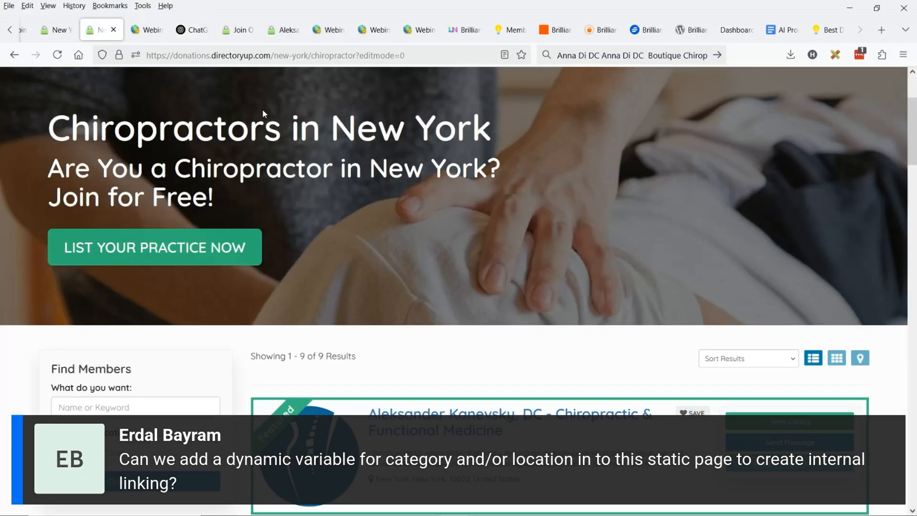
scroll(262, 109, down, 3)
right_click(440, 286)
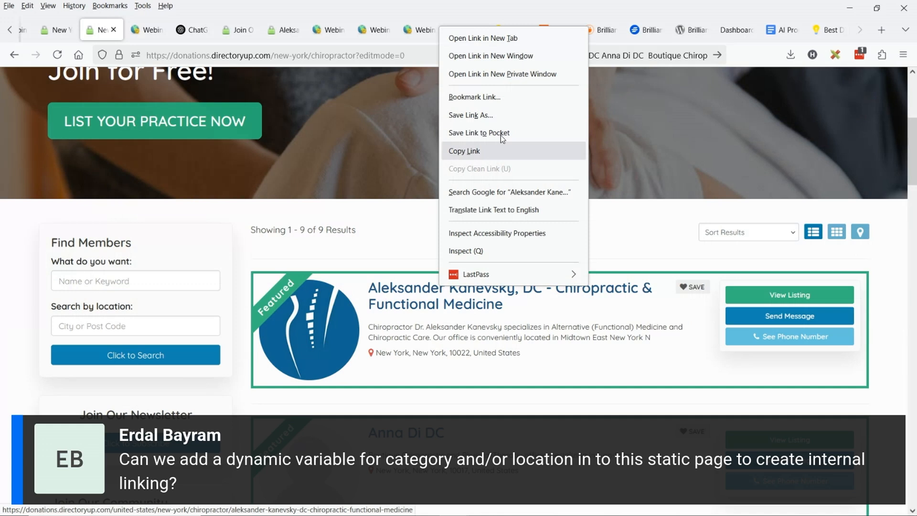
click(492, 151)
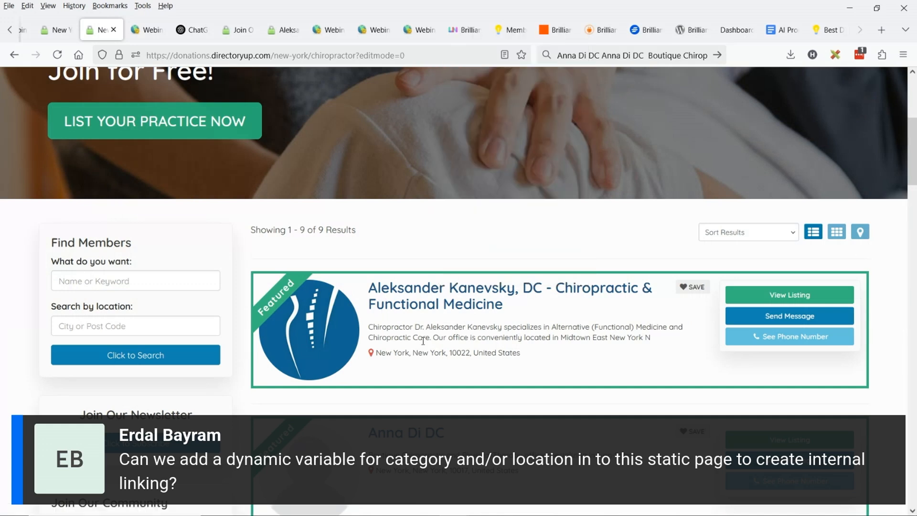
click(188, 30)
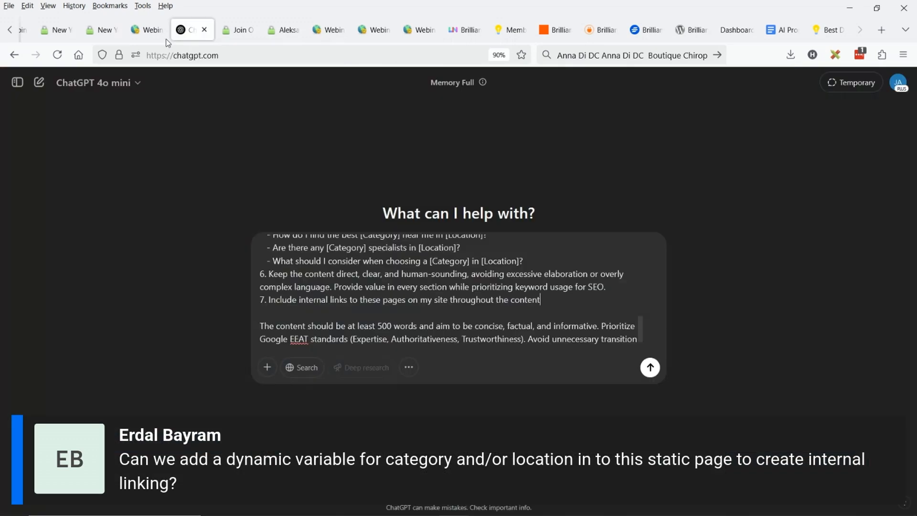
key(shift+Return)
text(--)
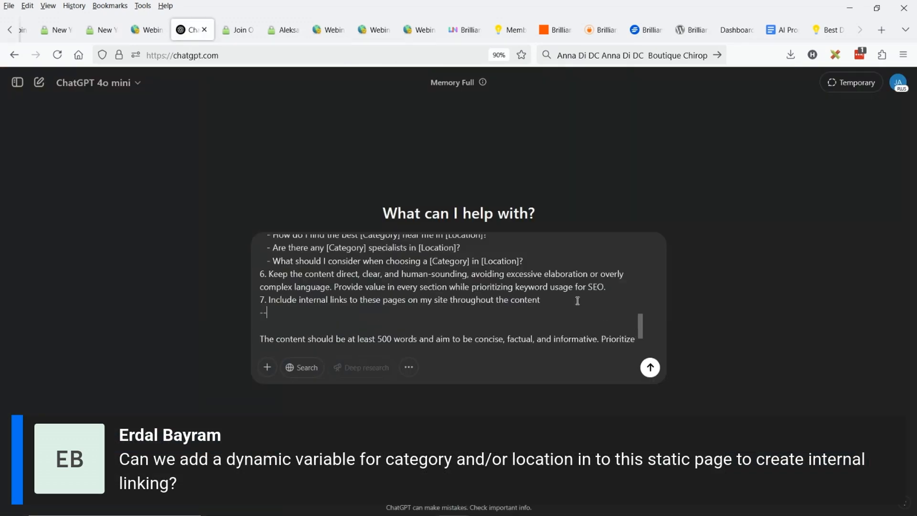
text(https://donations.directoryup.com/united-states/new-york/chiropractor/aleksander-kanevsky-dc-chiropractic-functional-medicine)
key(shift+Return)
text(--)
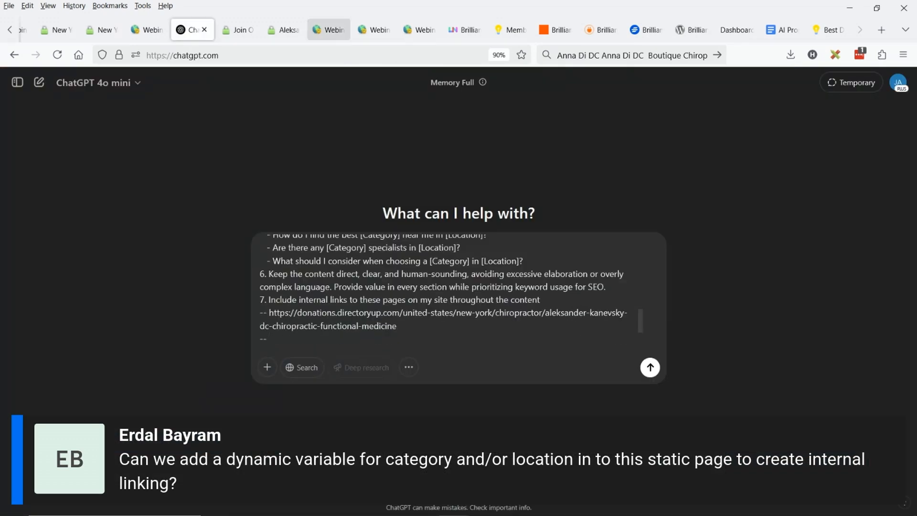
click(102, 30)
right_click(766, 95)
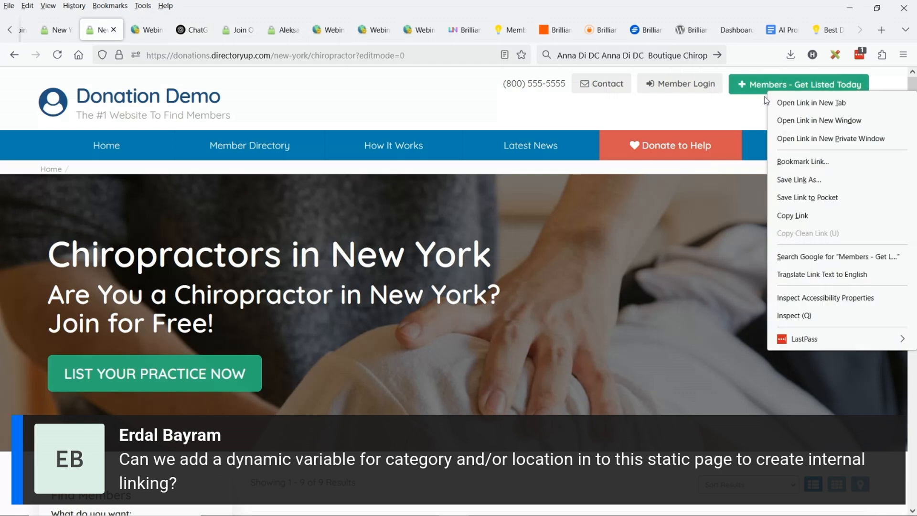
click(806, 216)
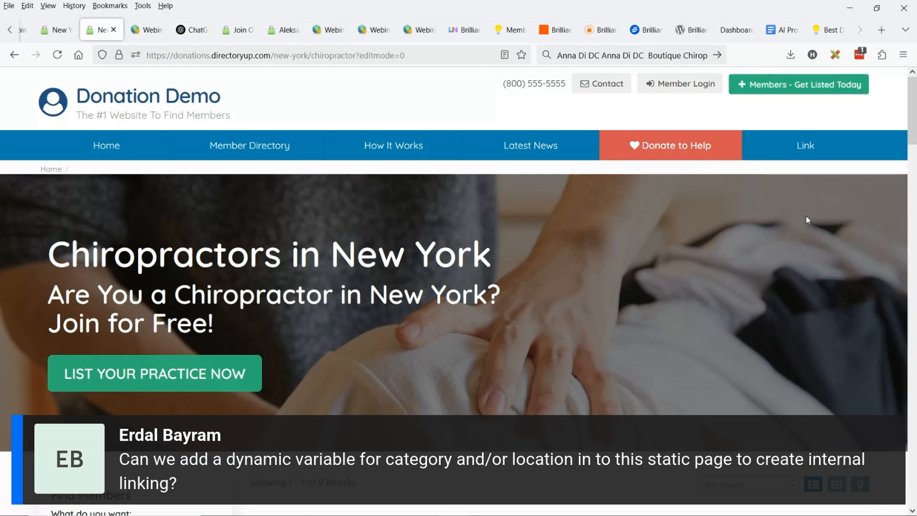
click(191, 30)
key(ctrl+v)
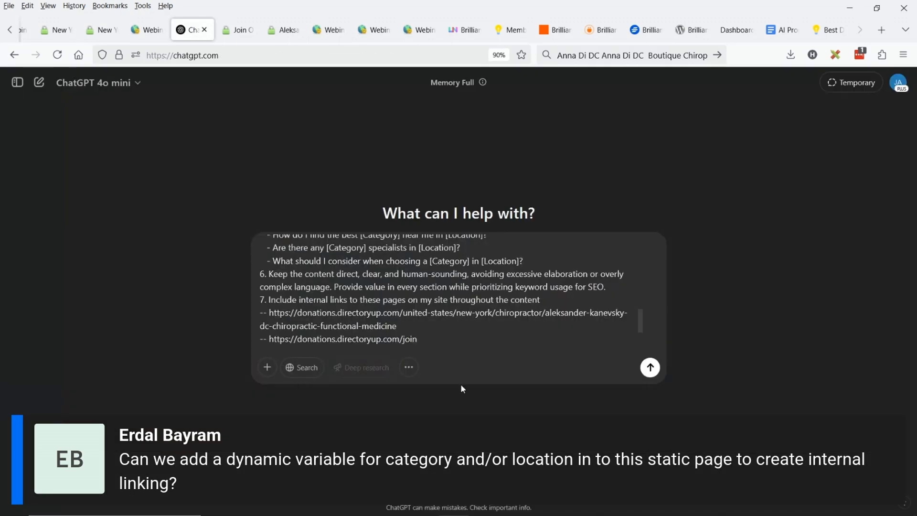
Open the Accountant results page from the directory site's Search by Category listing
click(102, 30)
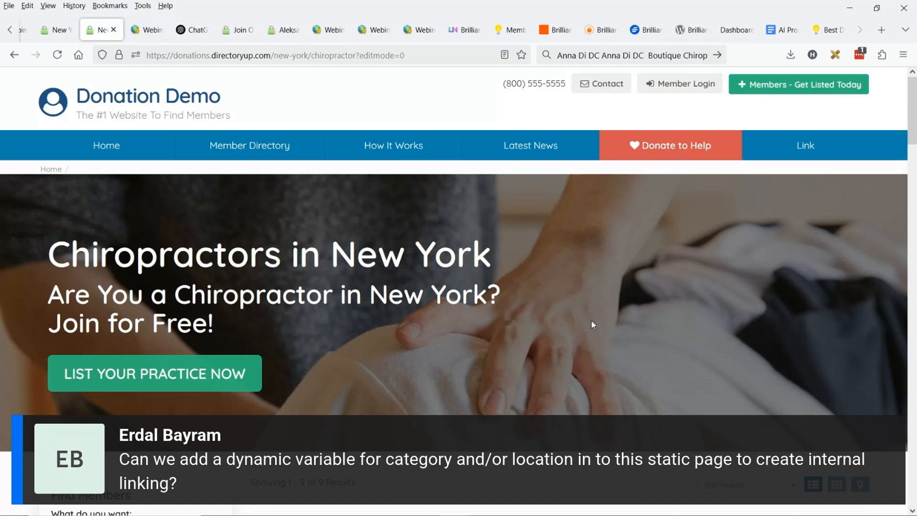
scroll(592, 322, down, 15)
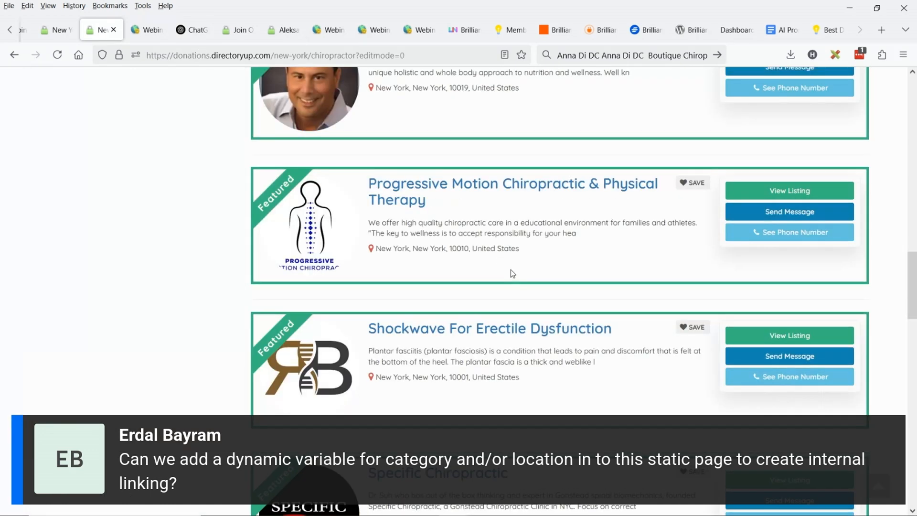
scroll(512, 274, down, 20)
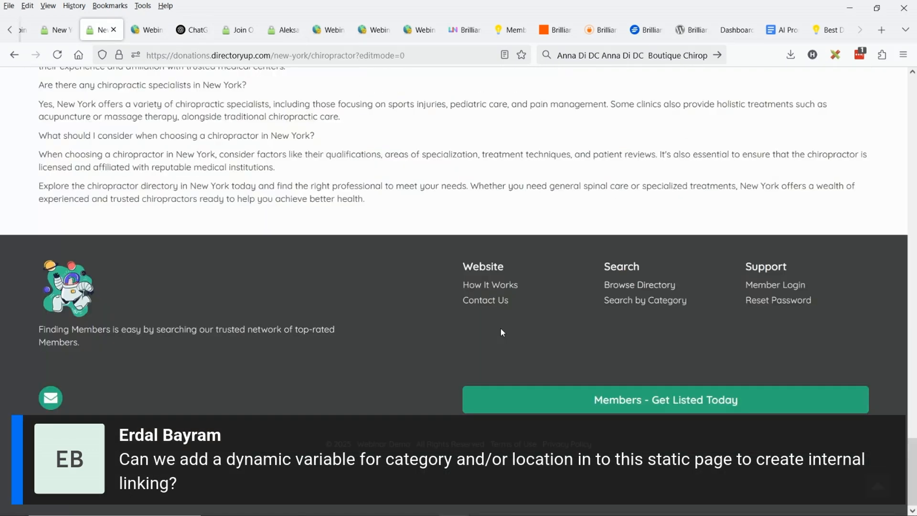
click(635, 298)
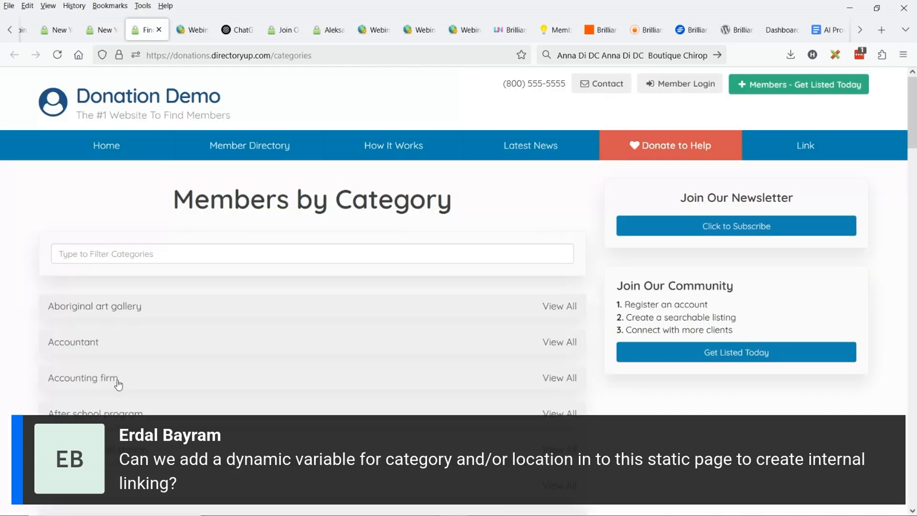
middle_click(67, 342)
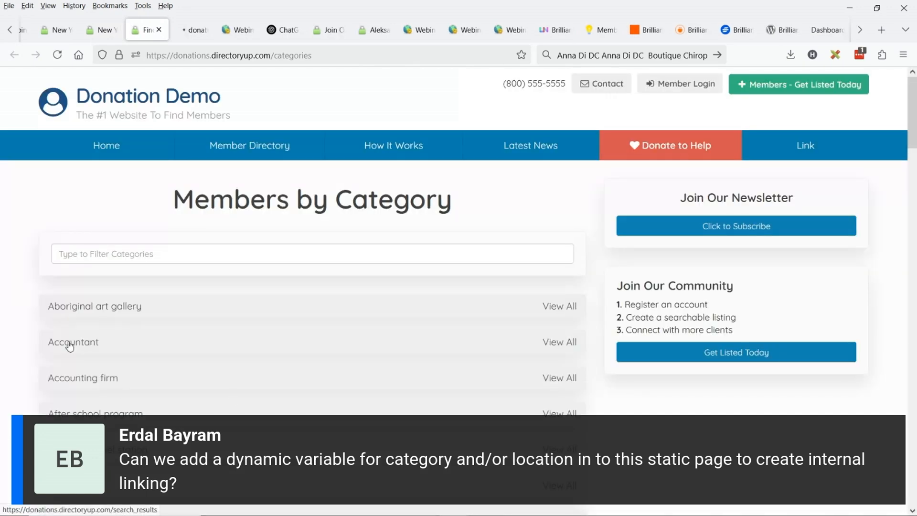
click(192, 30)
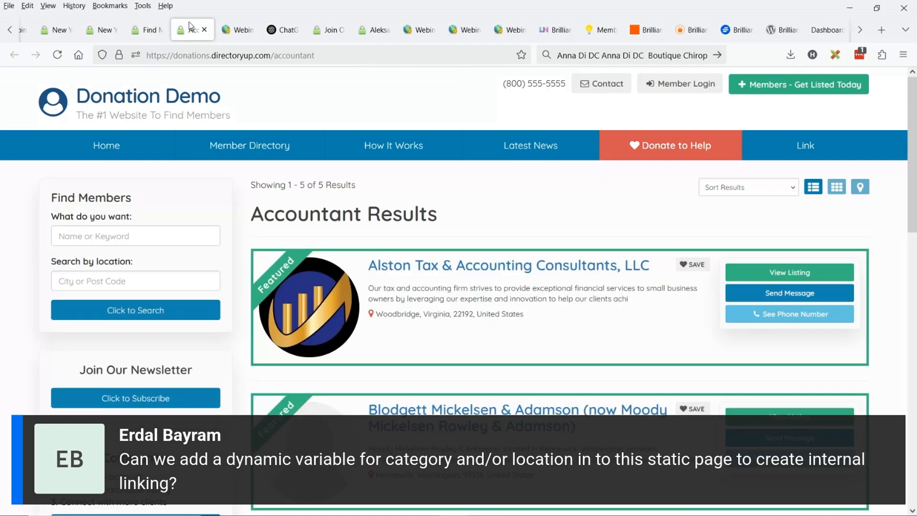
click(290, 57)
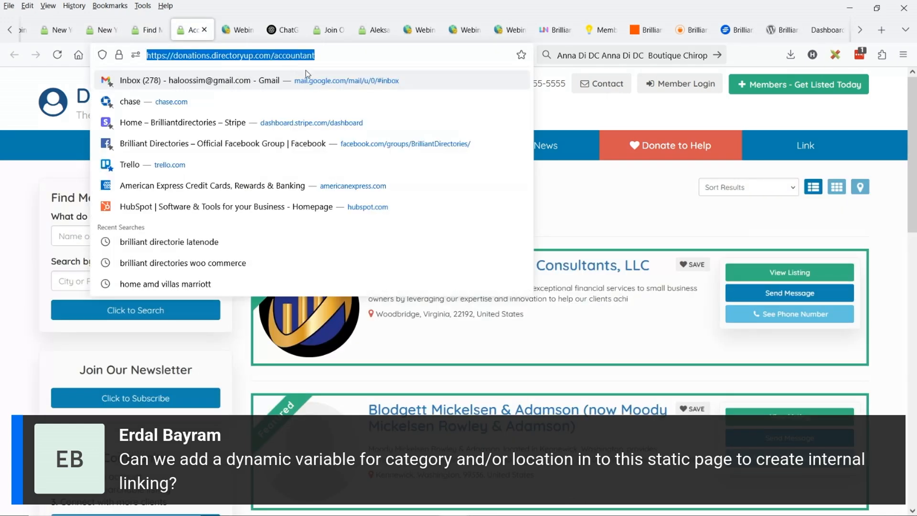
key(ctrl+c)
key(ctrl+Tab)
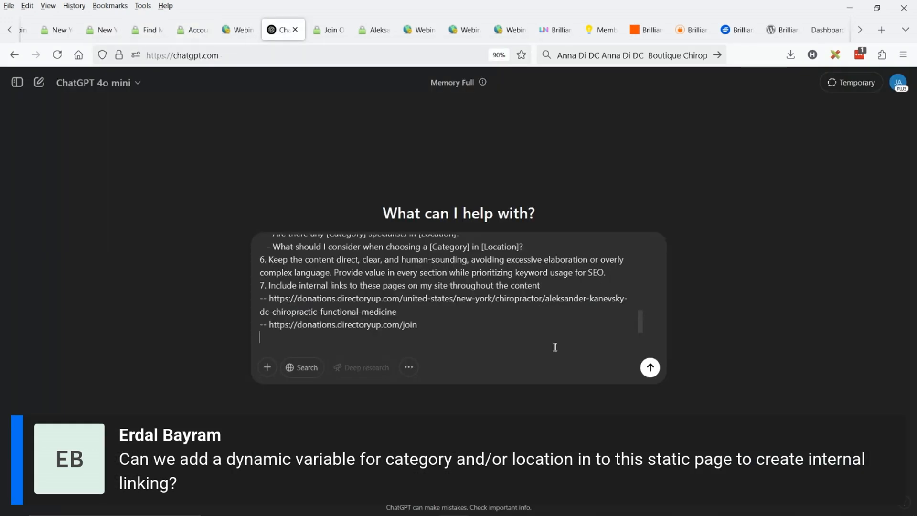
key(ctrl+v)
key(ctrl+v)
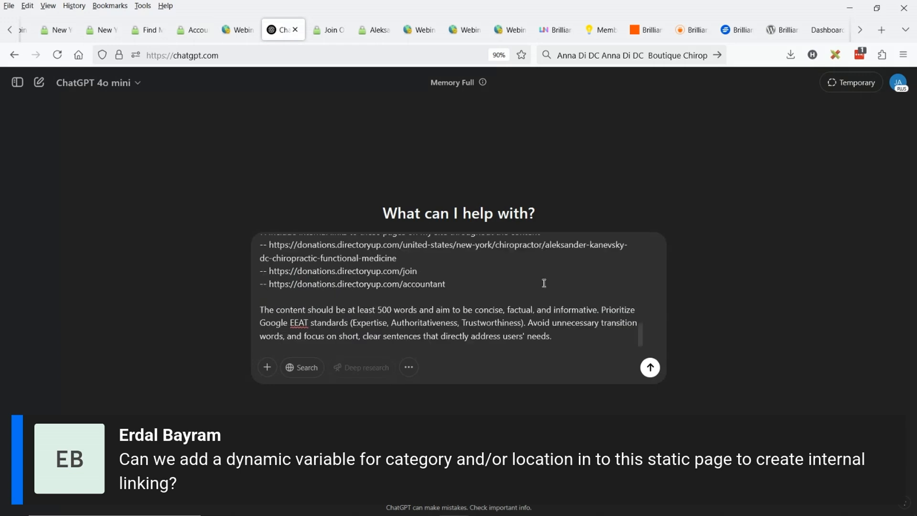
click(544, 284)
scroll(434, 287, up, 3)
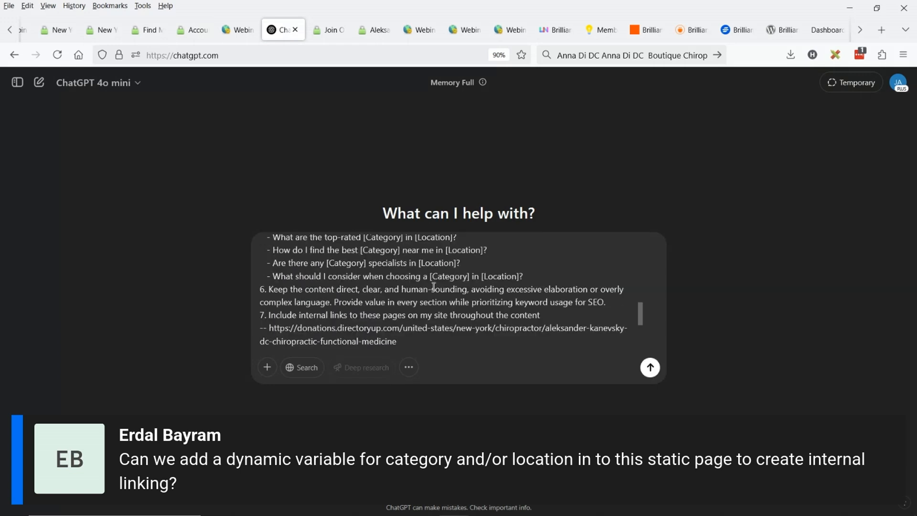
Insert "with SEO text hyperlinked" after "Include internal links" in item 7 of the prompt and submit it
scroll(434, 287, up, 1)
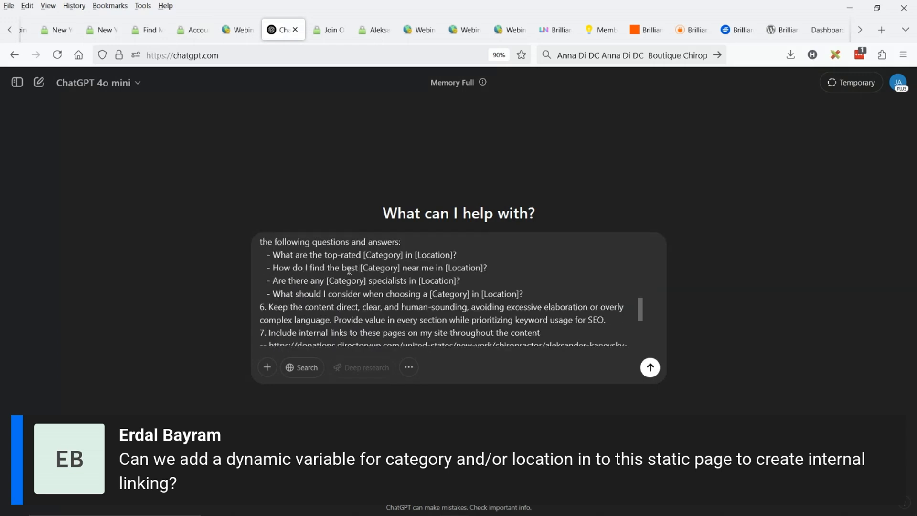
click(349, 332)
text(with SE)
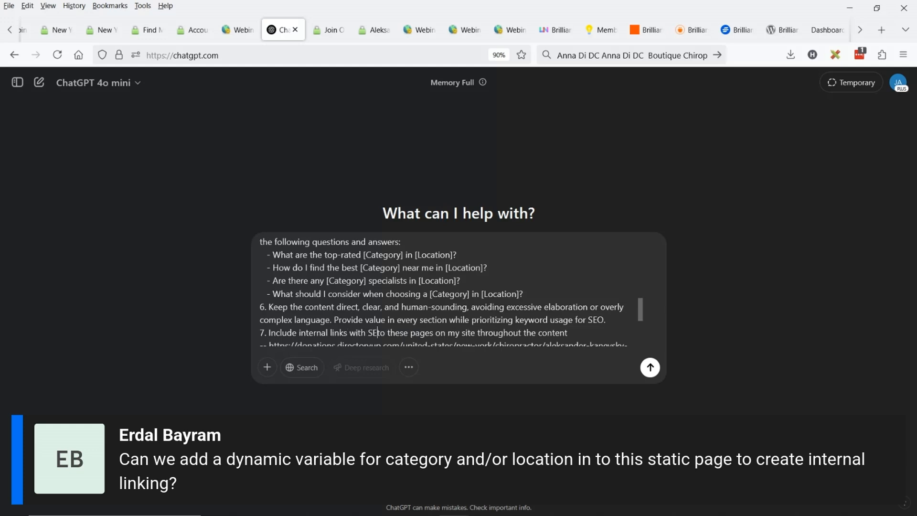
text(O text)
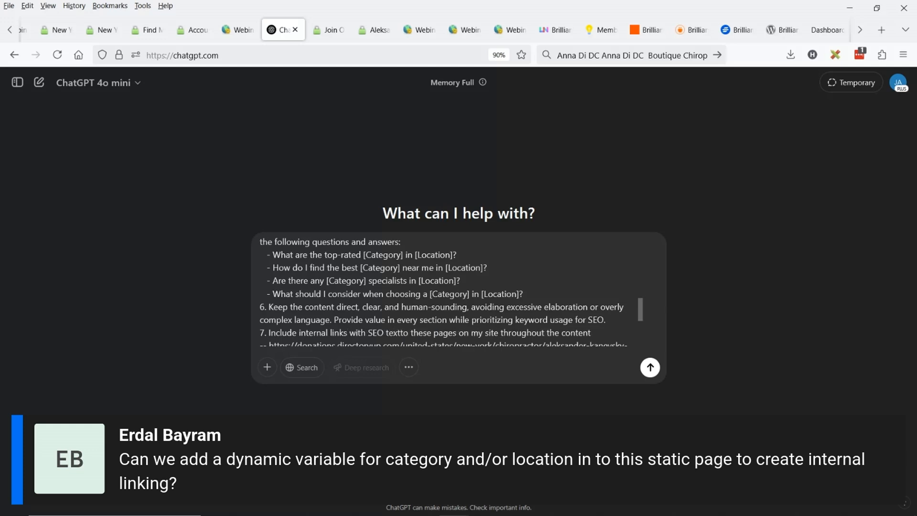
text( hyperlinked)
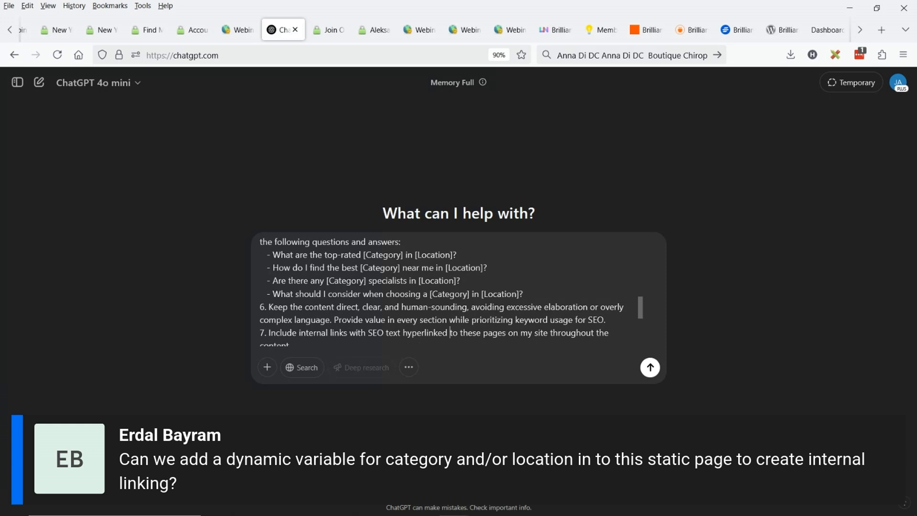
scroll(461, 330, down, 2)
scroll(492, 289, up, 2)
key(Return)
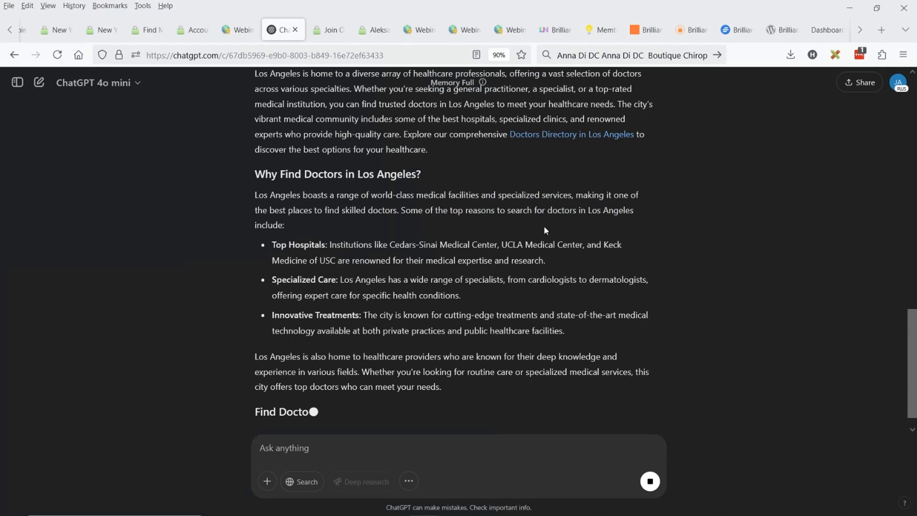
Review the internal links in the generated Los Angeles doctors article and copy the full response
scroll(546, 230, up, 2)
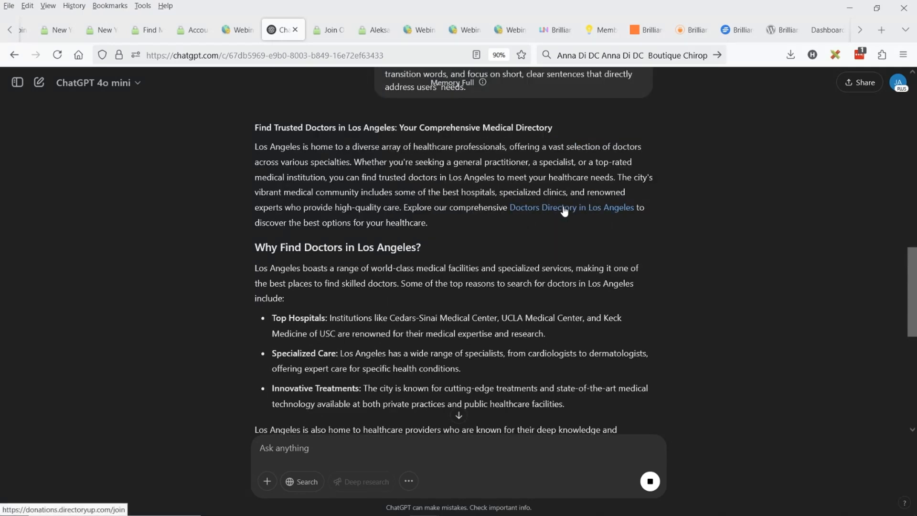
scroll(441, 206, down, 6)
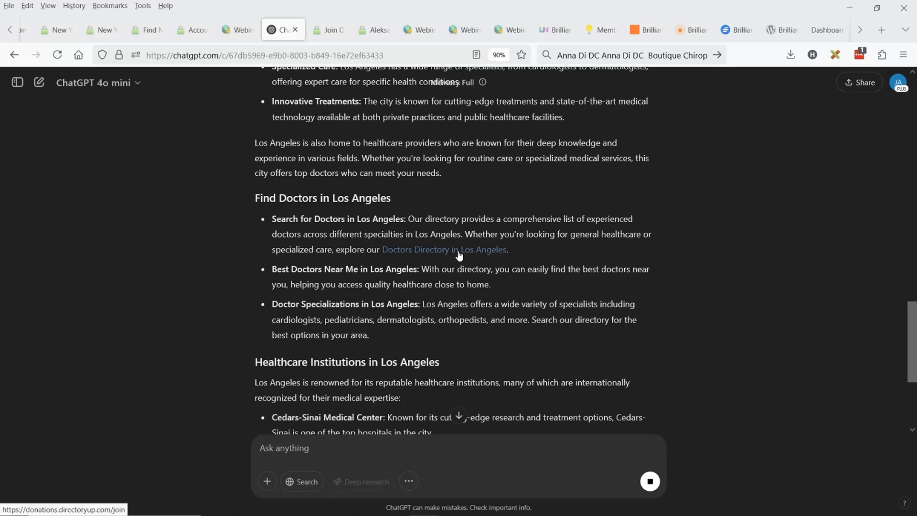
scroll(459, 255, down, 5)
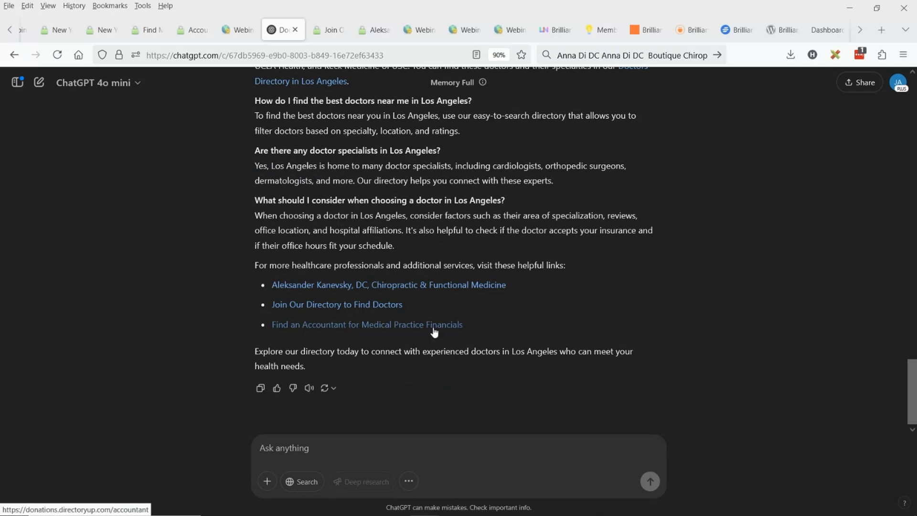
click(261, 388)
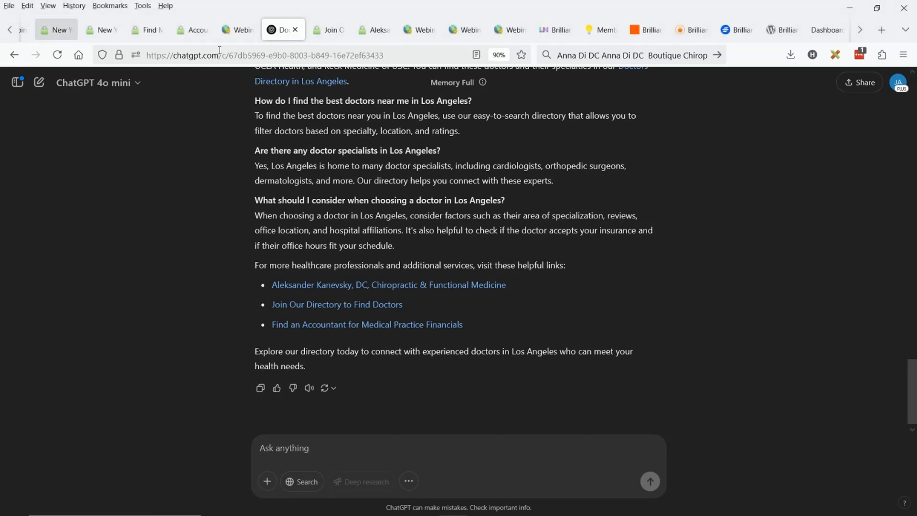
Replace the entire body content of the Chiropractors in New York page with the copied article in the page editor
click(10, 34)
click(266, 33)
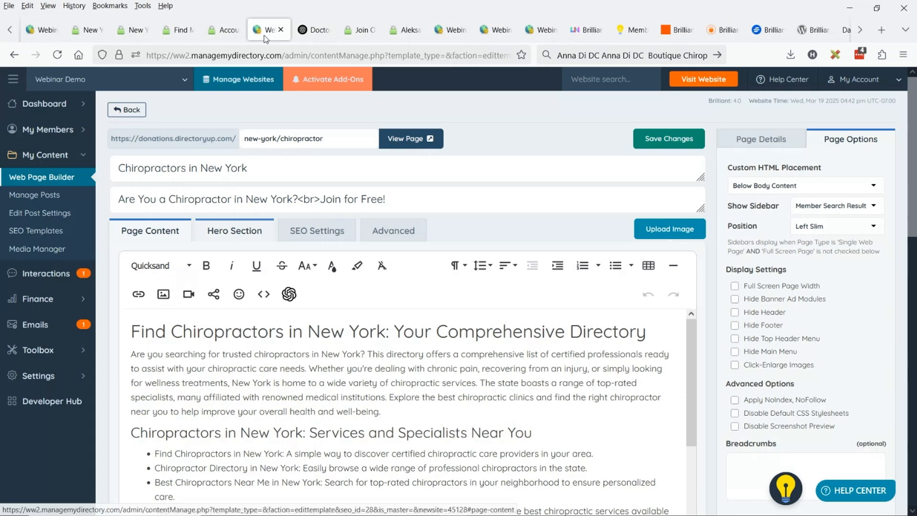
click(284, 387)
key(ctrl+a)
key(ctrl+v)
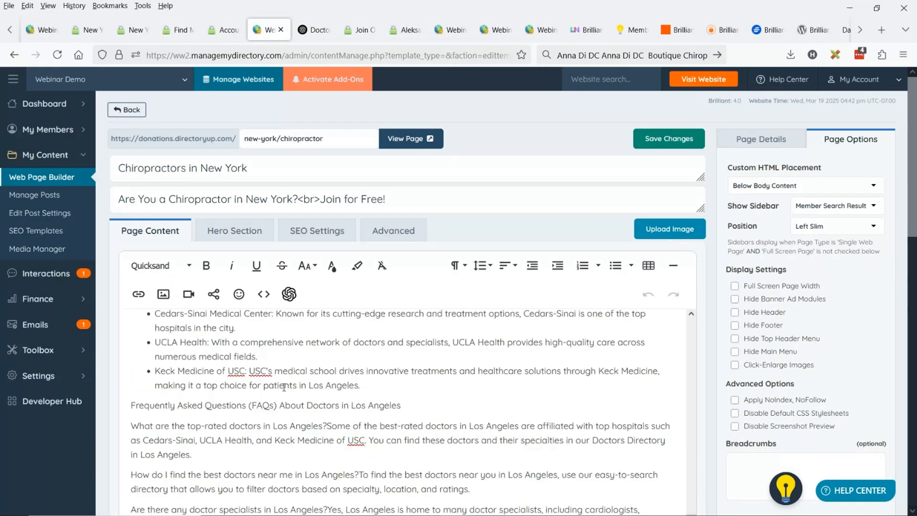
Examine the pasted article in the page editor, checking whether the helpful links and directory mentions kept their hyperlinks
scroll(401, 319, down, 5)
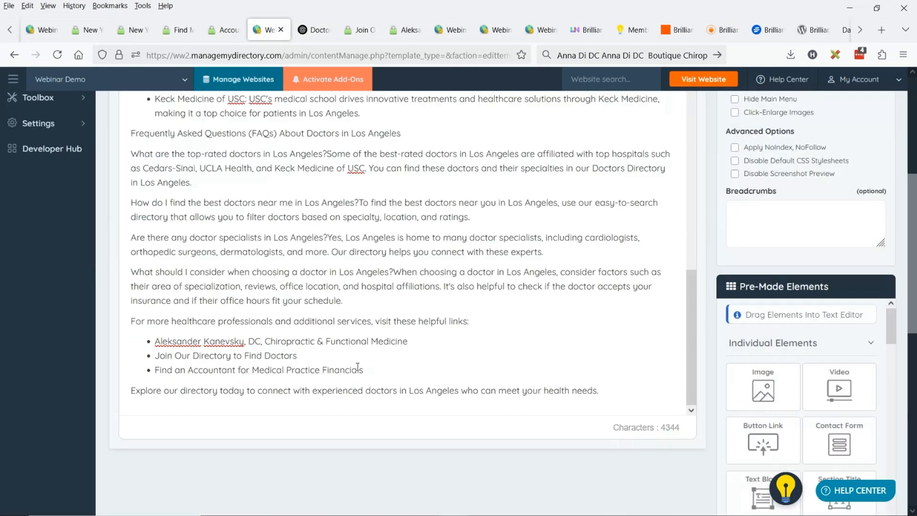
drag(384, 391, 157, 341)
scroll(164, 348, up, 2)
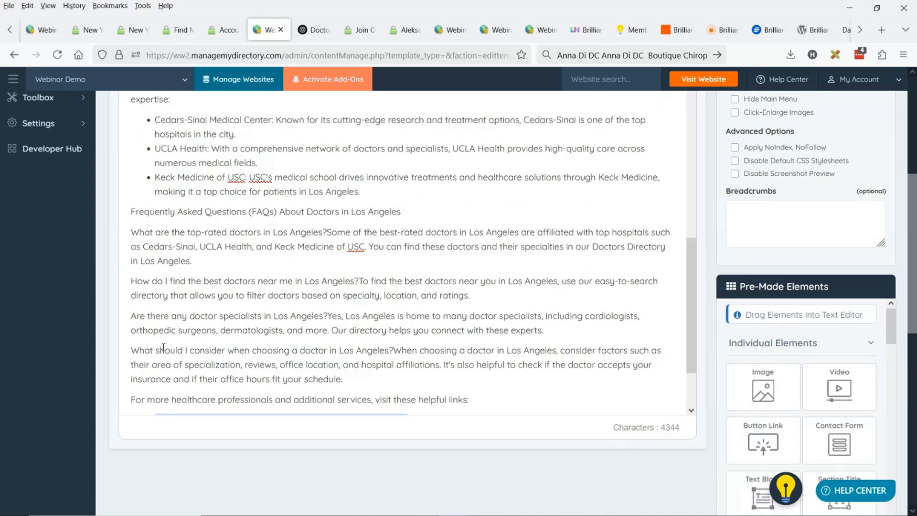
scroll(163, 348, up, 4)
scroll(346, 274, down, 6)
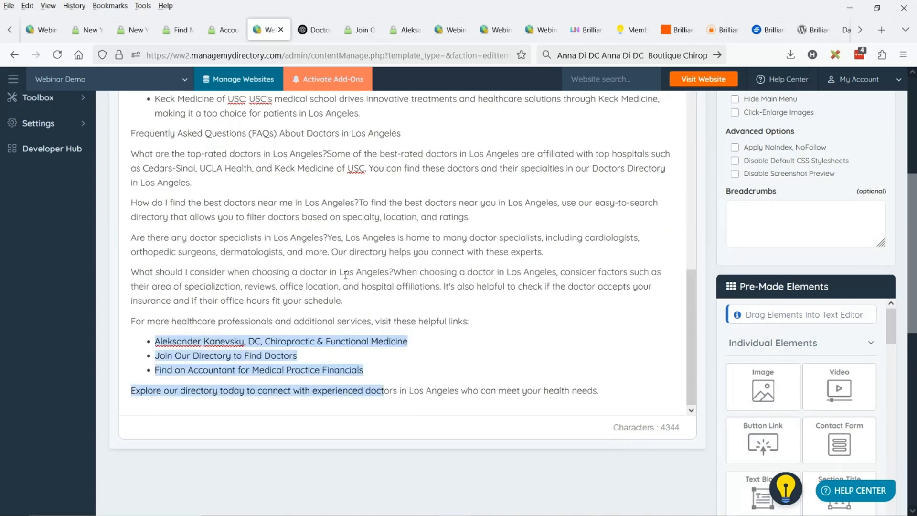
click(369, 286)
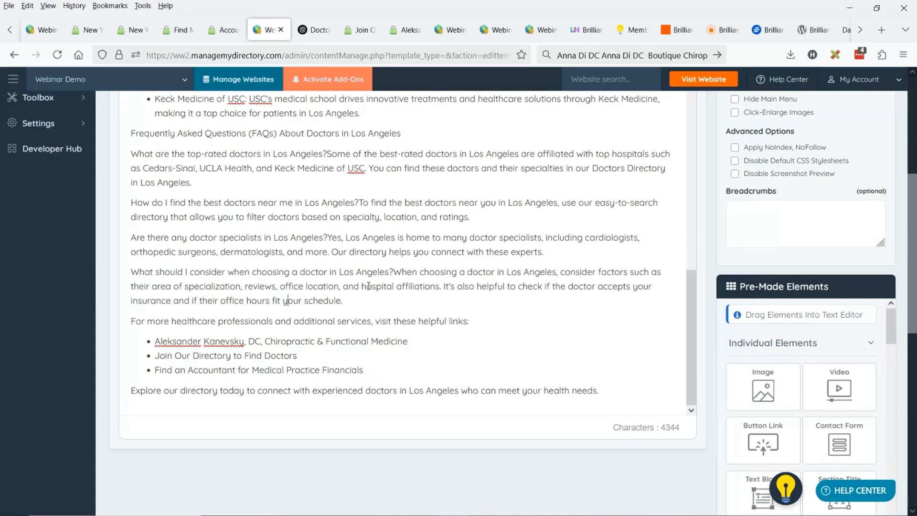
triple_click(175, 347)
drag(249, 356, 245, 355)
drag(317, 300, 324, 301)
scroll(455, 230, up, 5)
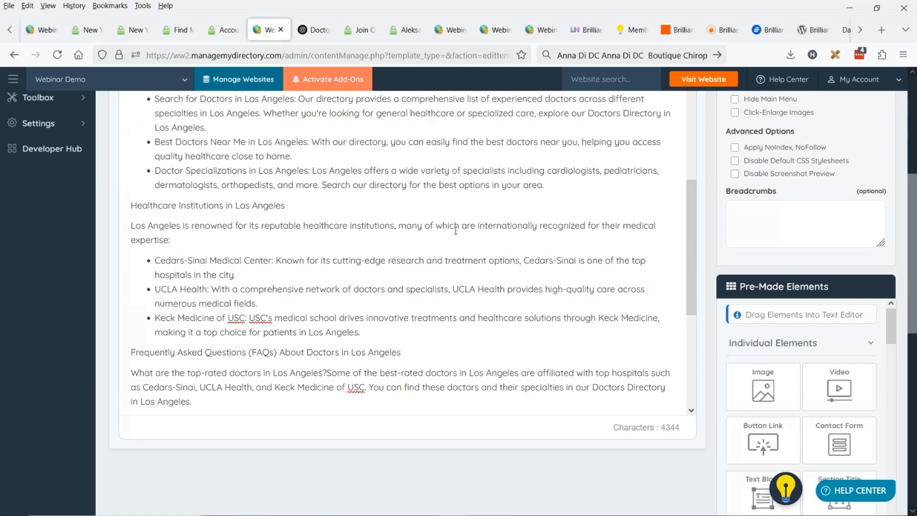
scroll(455, 231, up, 10)
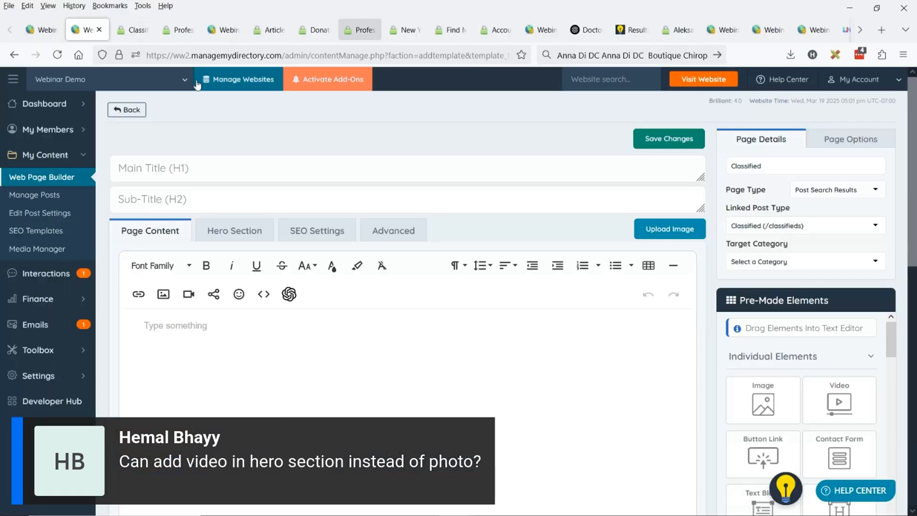
Open the Chiropractors in New York page from the Web Page Builder list for editing and view its live page
click(111, 113)
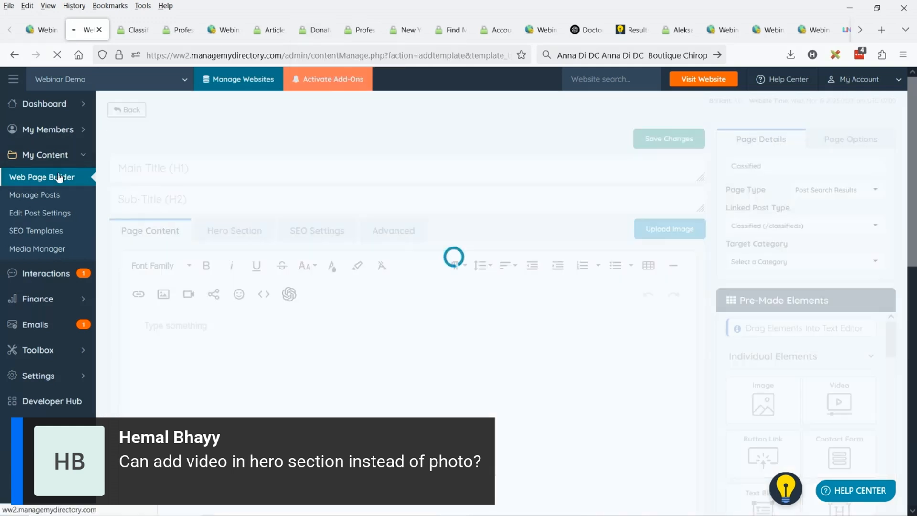
scroll(383, 190, down, 7)
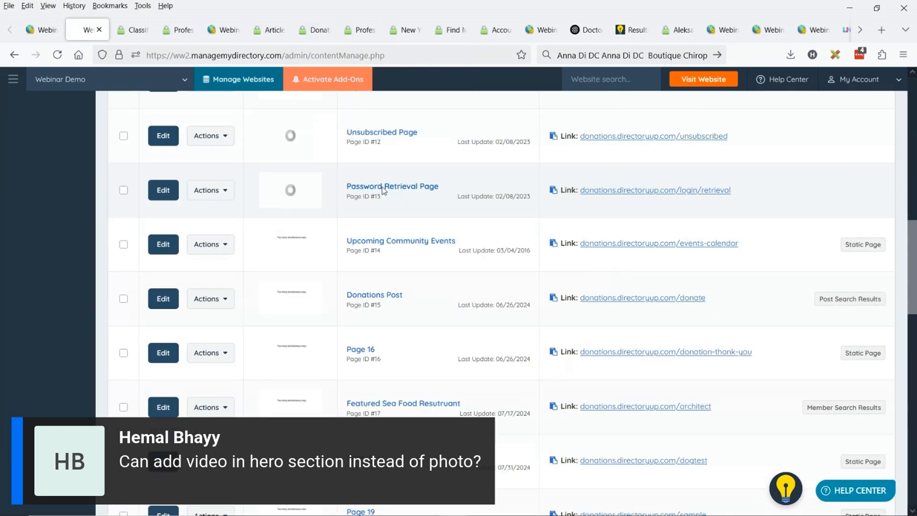
scroll(384, 190, down, 12)
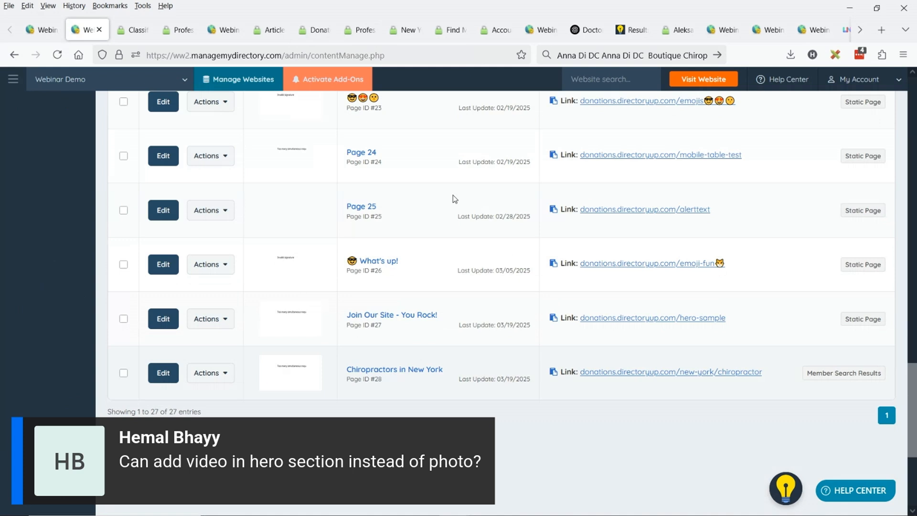
click(153, 379)
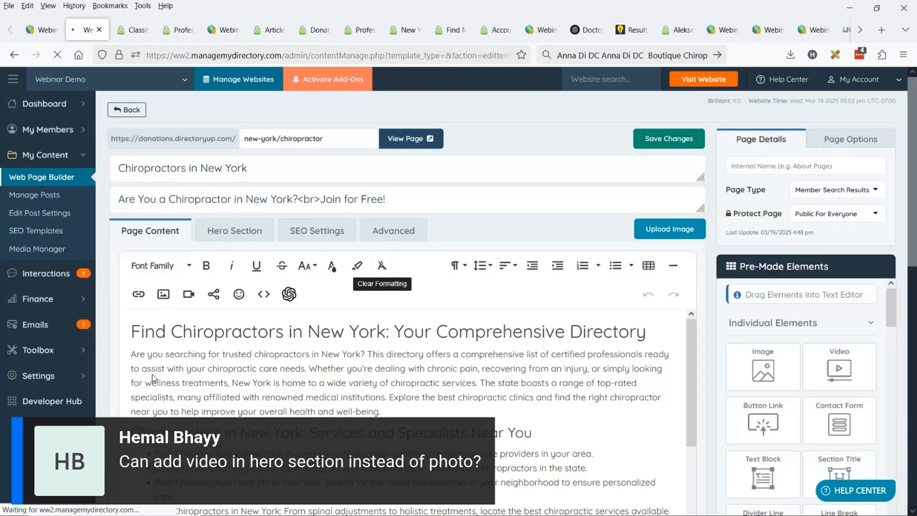
click(420, 145)
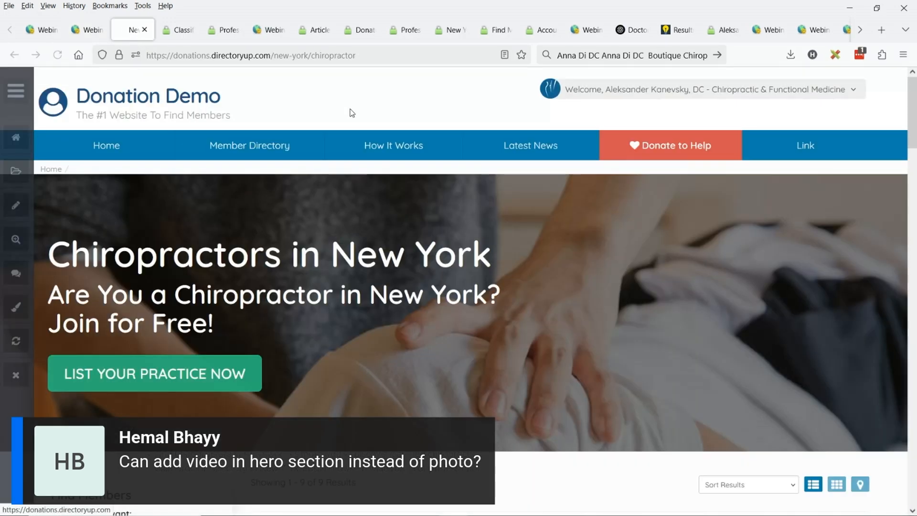
Search Google Videos for the hero title "Chiropractors in New York" and open the "Epic Ring Dinger® by NYC Chiropractor" video
drag(48, 253, 493, 253)
key(ctrl+Tab)
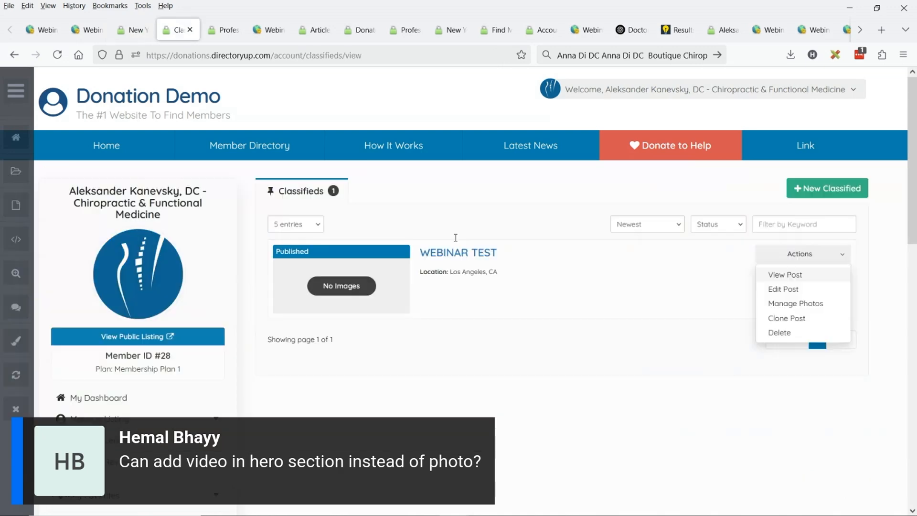
click(432, 48)
key(ctrl+v)
key(Return)
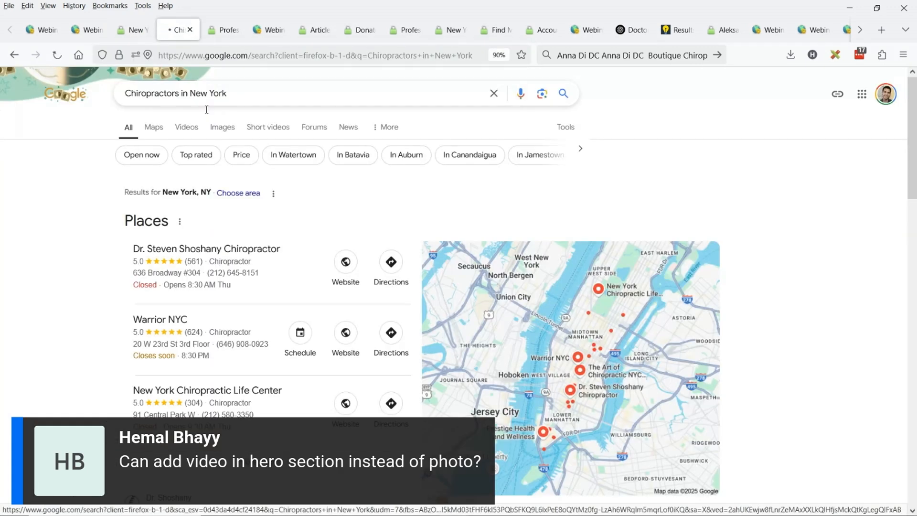
click(187, 127)
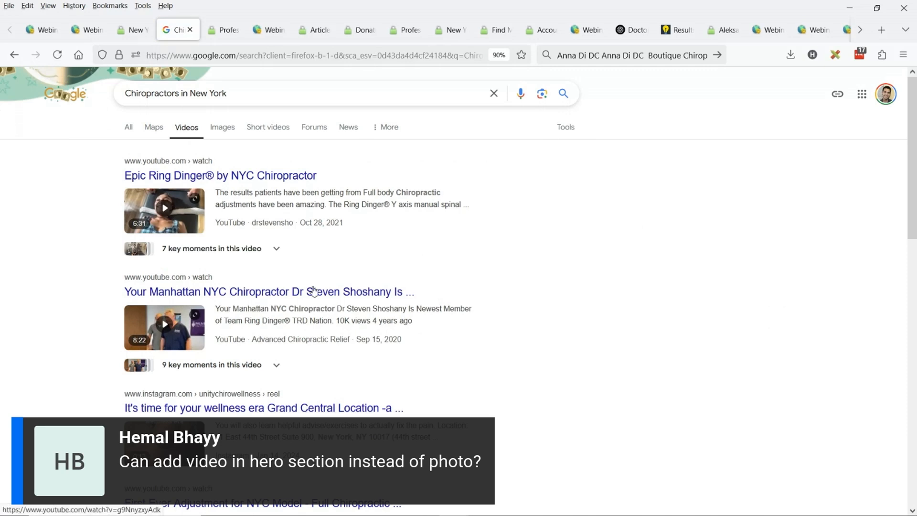
click(256, 176)
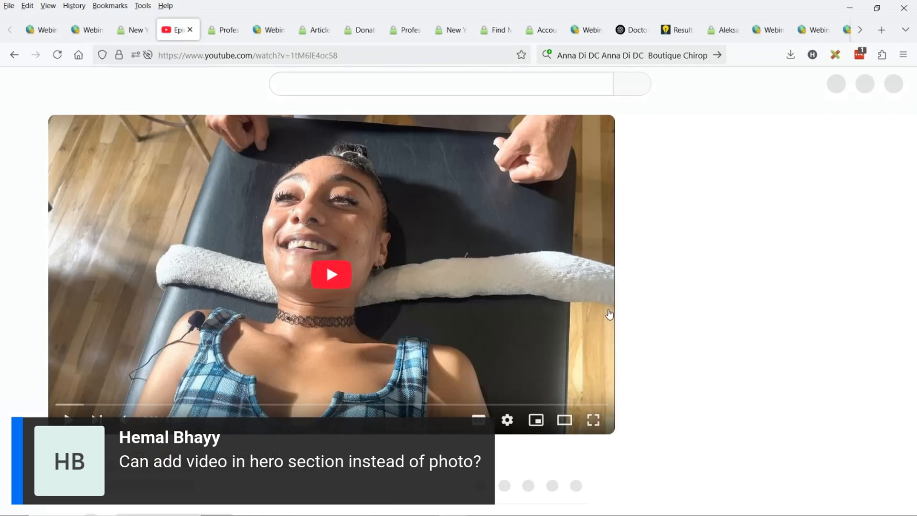
Copy the video's embed code from its sharing options and close the embed dialog
scroll(699, 236, down, 2)
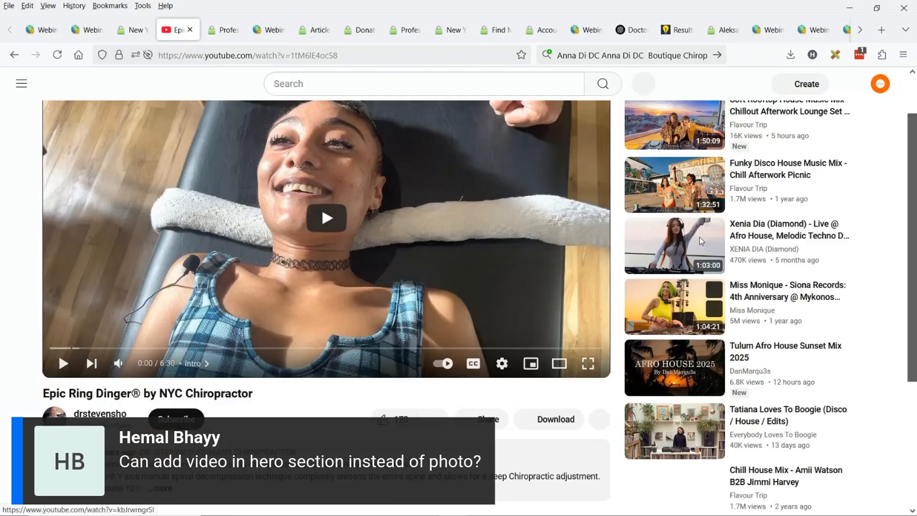
click(483, 420)
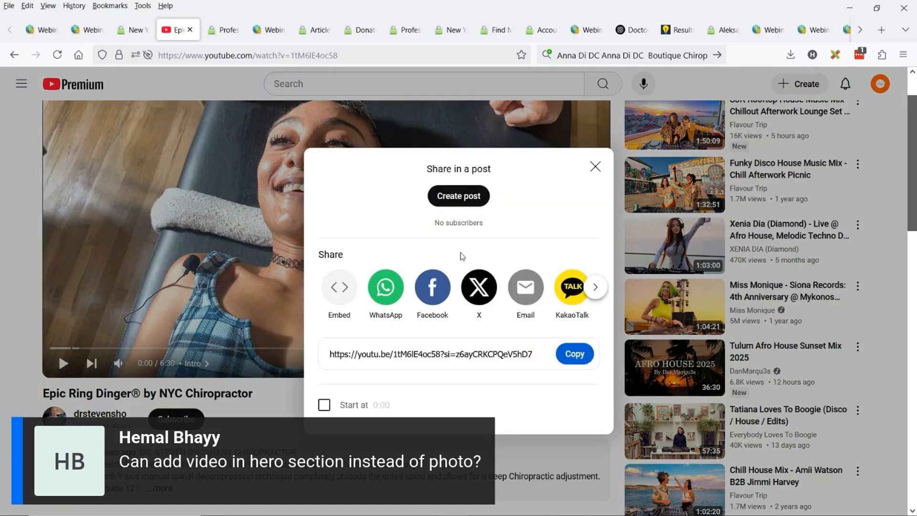
click(352, 294)
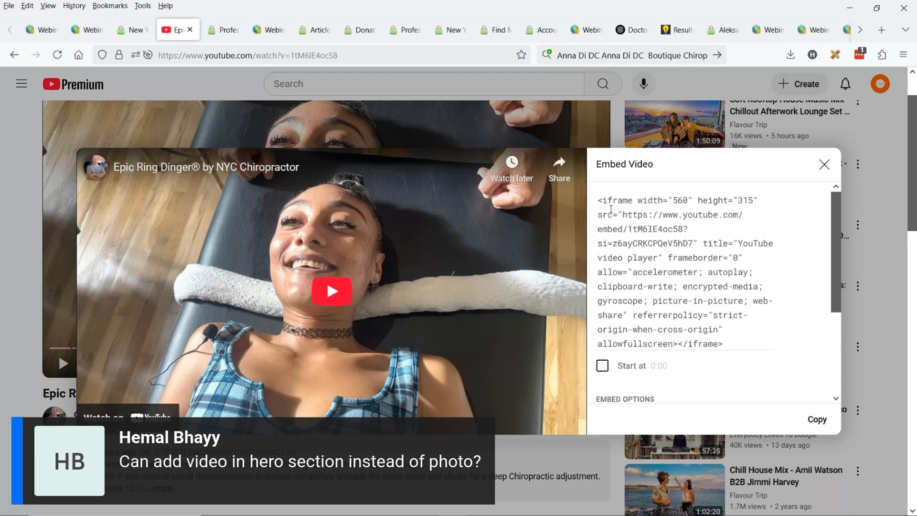
scroll(621, 229, down, 3)
scroll(689, 285, up, 2)
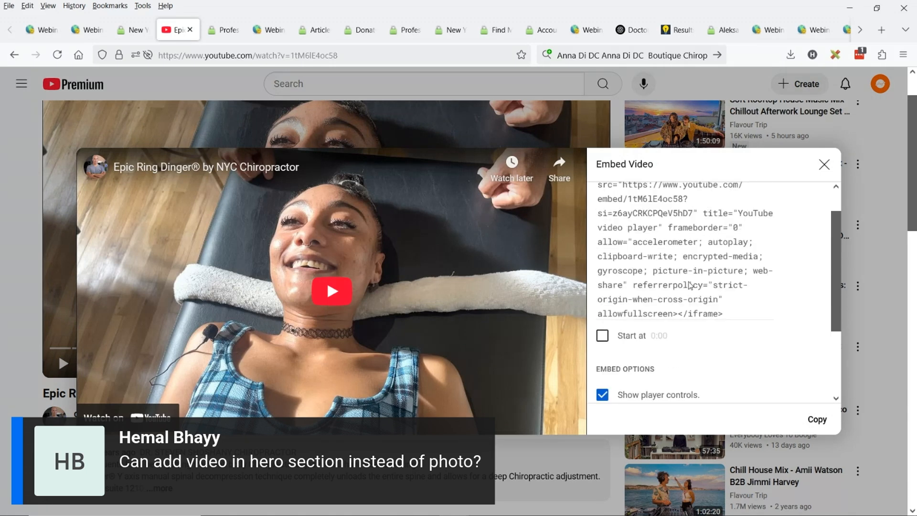
click(817, 425)
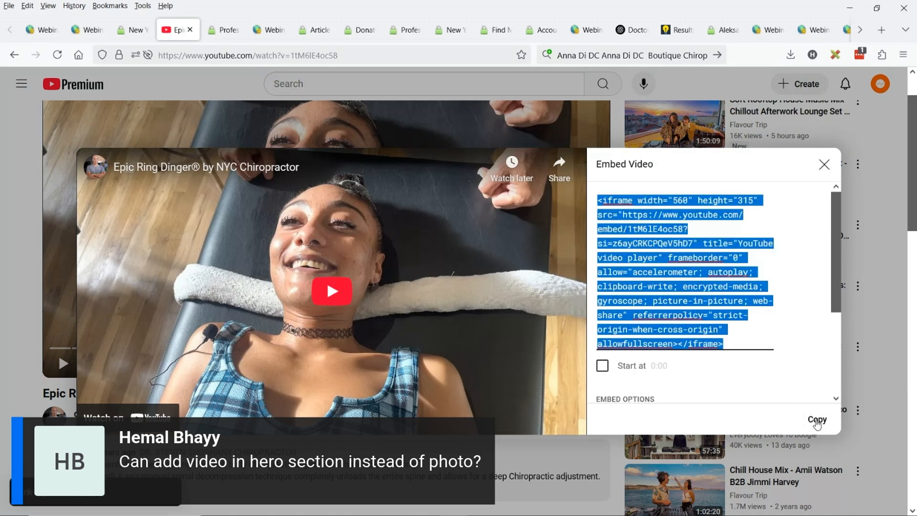
click(819, 168)
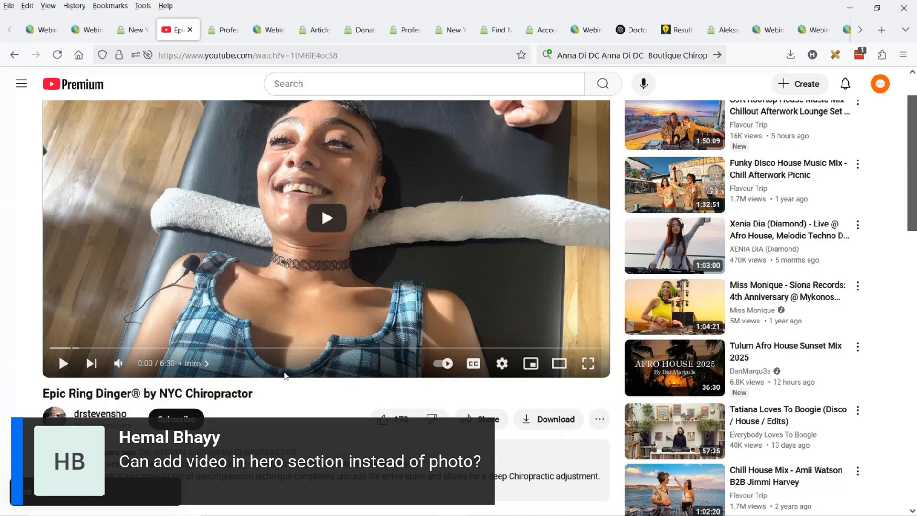
Reopen the video's embed options and copy its iframe code again
click(481, 426)
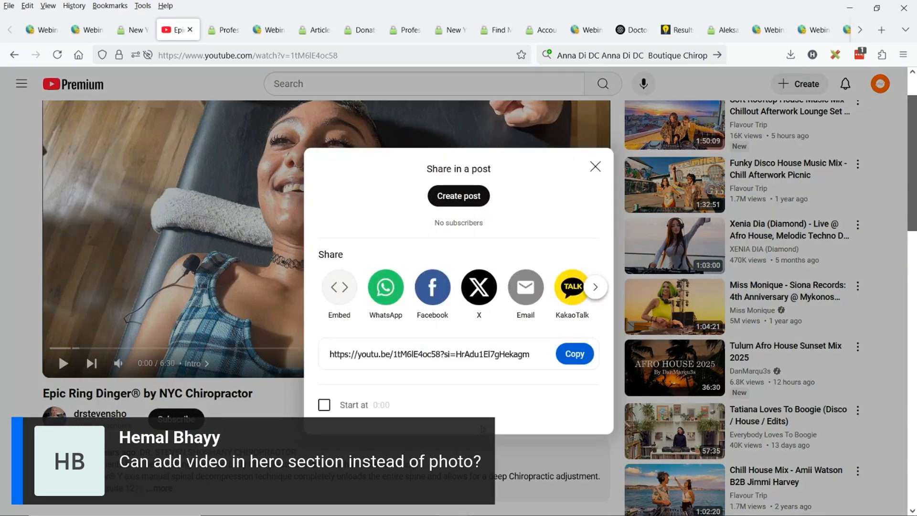
click(339, 287)
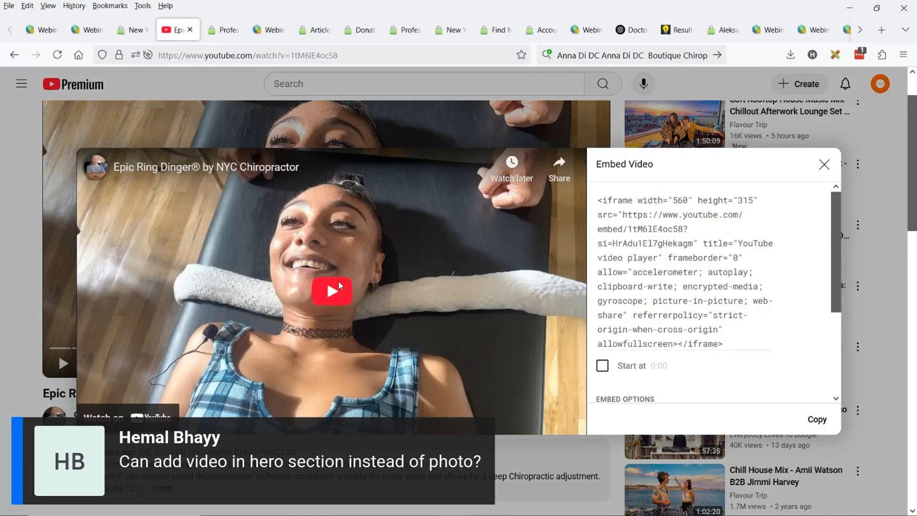
click(816, 418)
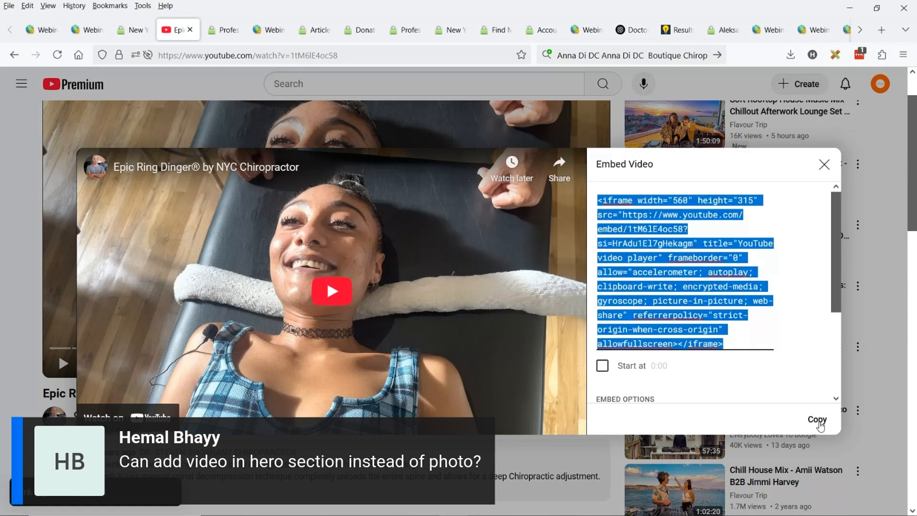
Paste the copied YouTube iframe code into the Additional Hero Section Content of the Chiropractors in New York page
click(81, 30)
click(234, 231)
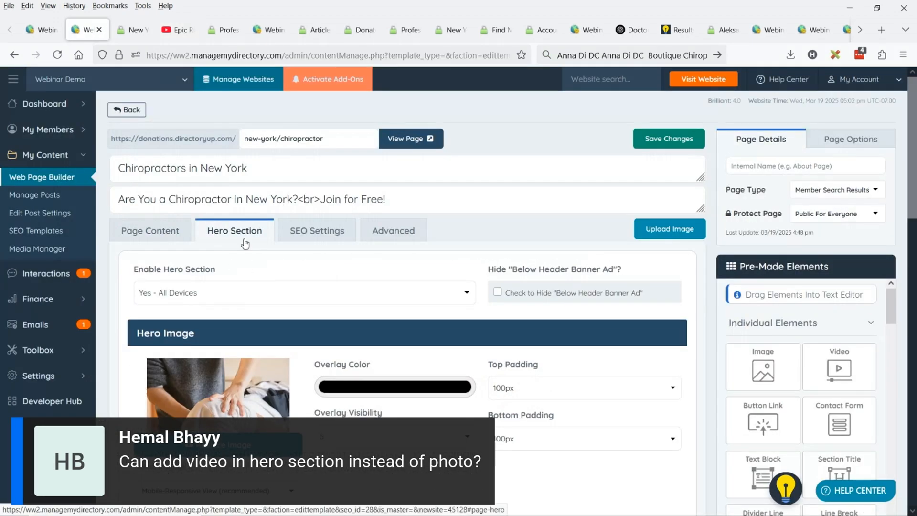
scroll(245, 243, down, 2)
scroll(428, 198, down, 5)
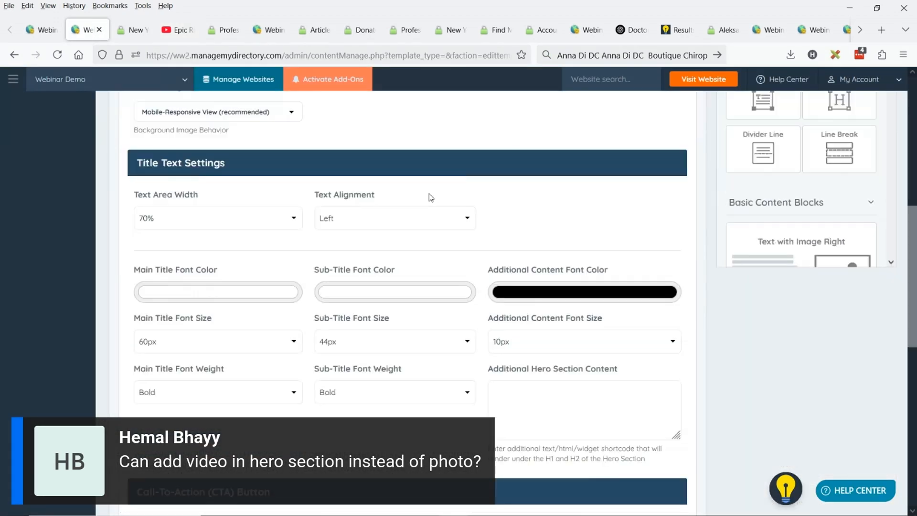
scroll(428, 199, down, 2)
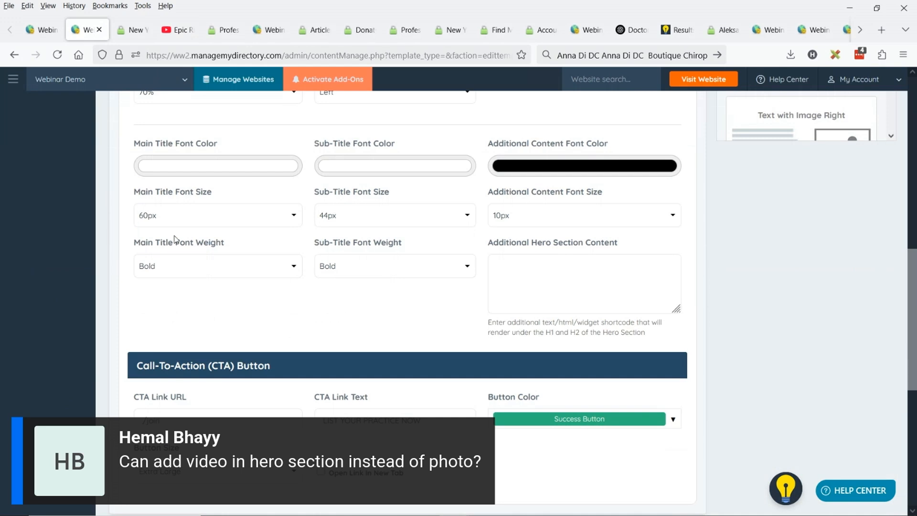
scroll(175, 239, up, 2)
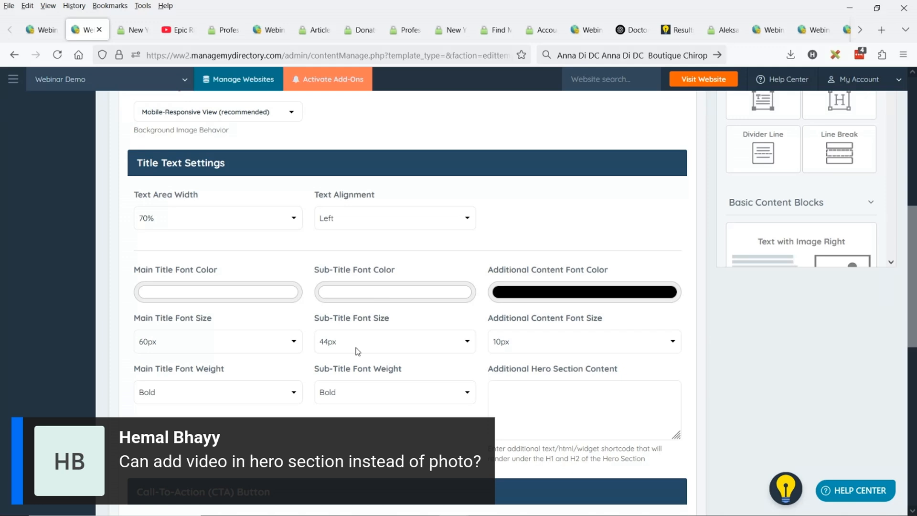
click(543, 394)
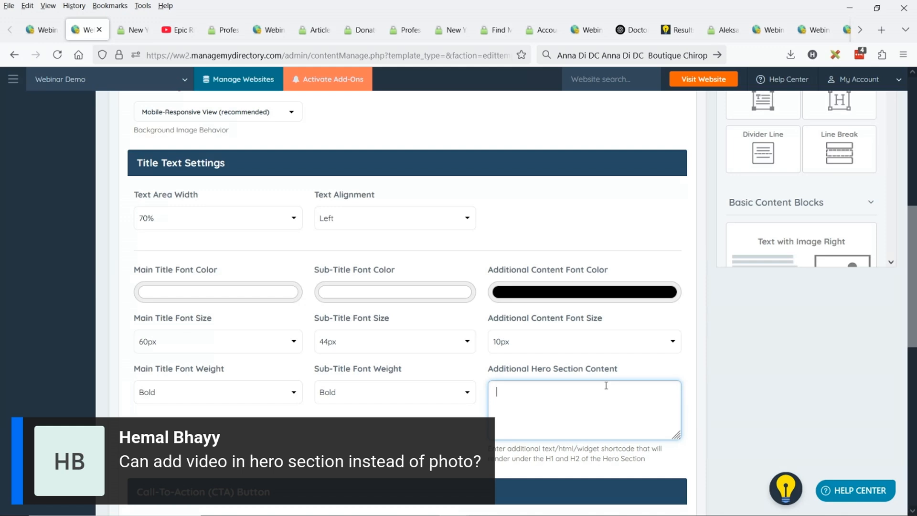
scroll(168, 163, up, 8)
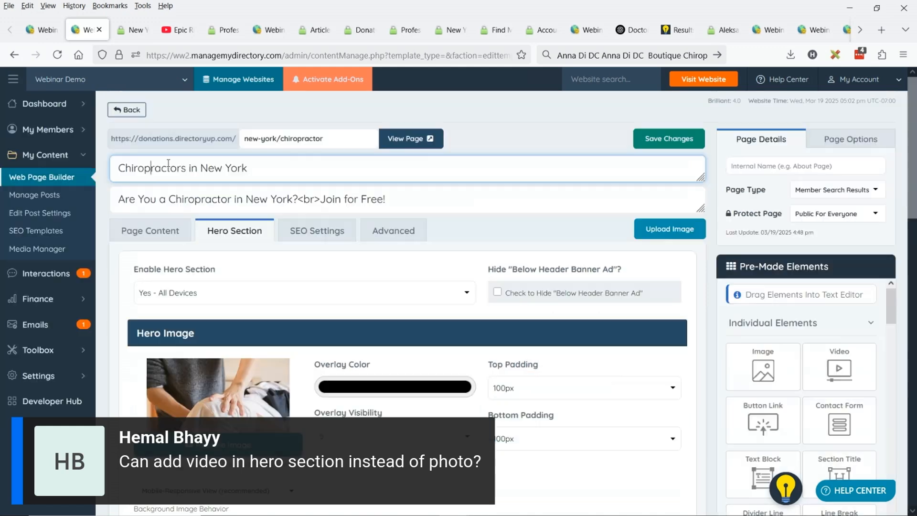
click(172, 189)
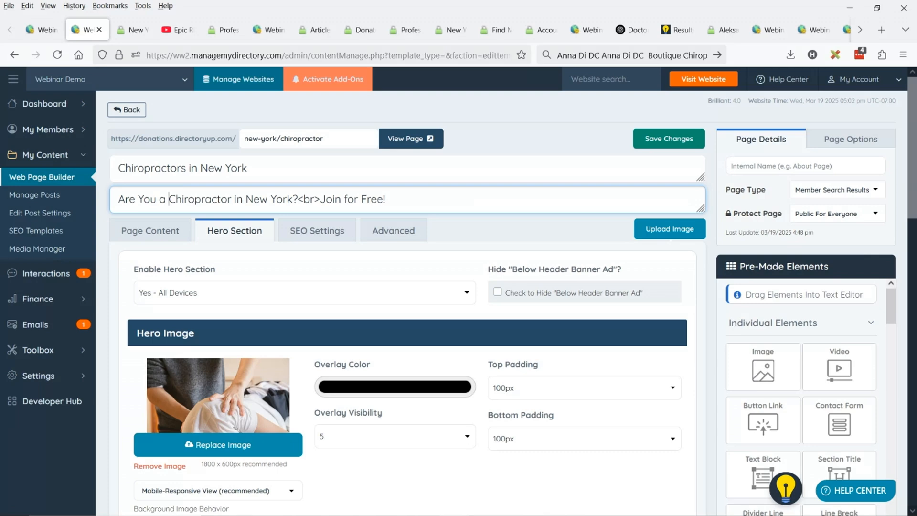
scroll(466, 249, down, 10)
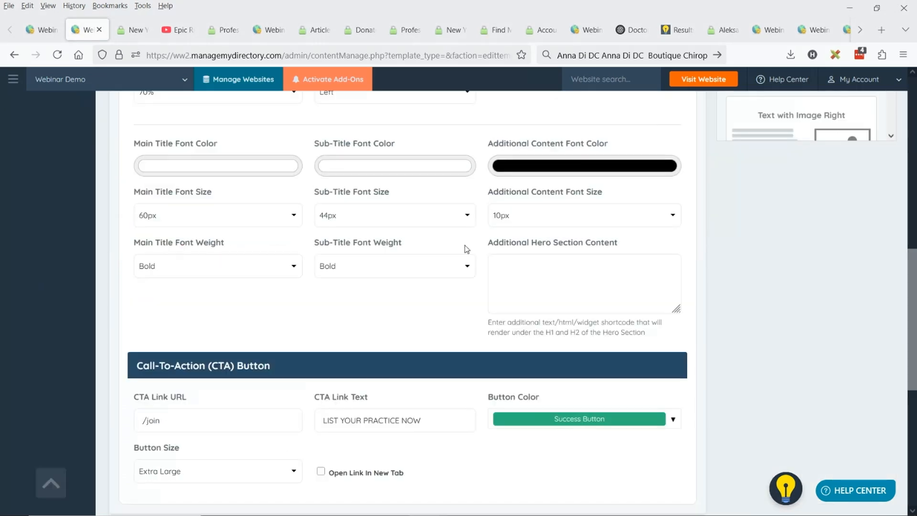
click(549, 274)
key(ctrl+v)
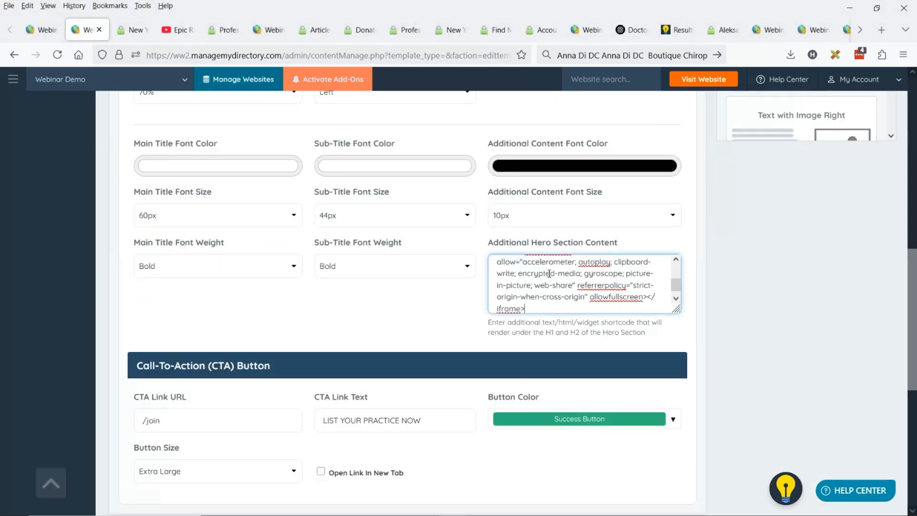
Save the page changes and reload the live Chiropractors in New York page to check the hero video
scroll(549, 274, up, 10)
click(692, 139)
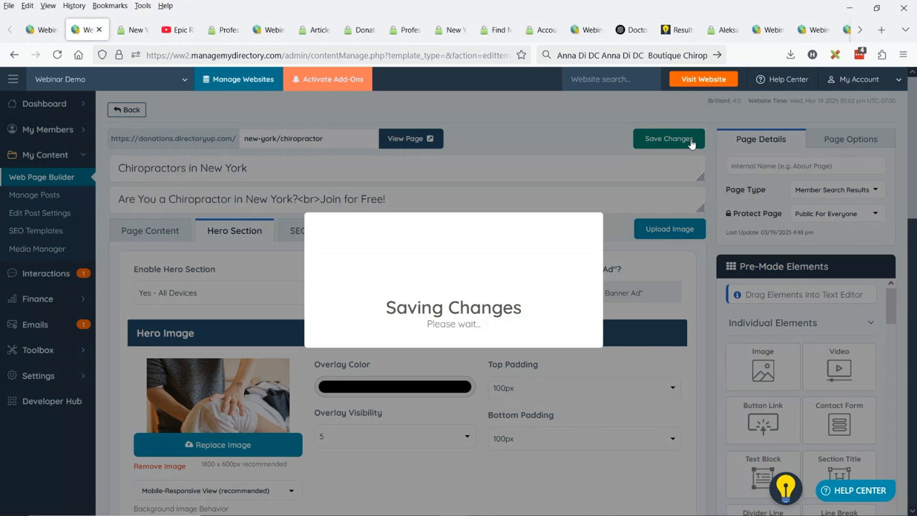
click(134, 29)
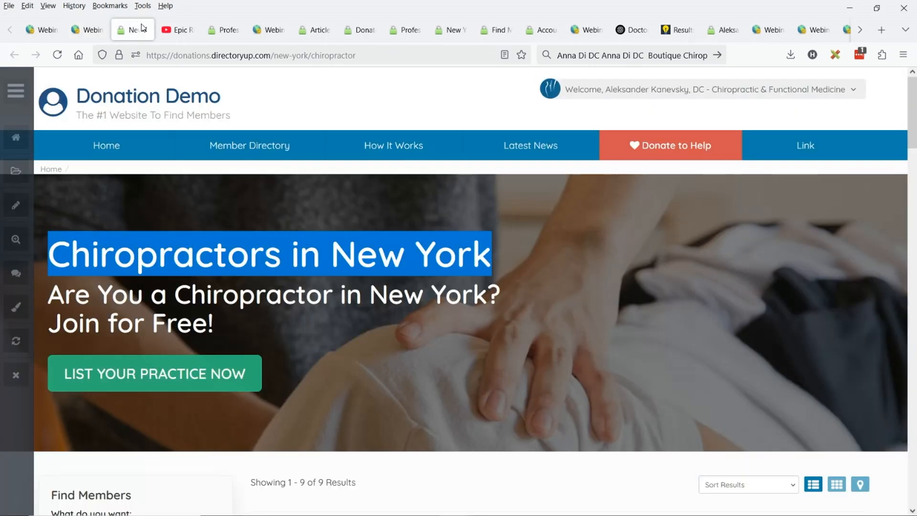
key(F5)
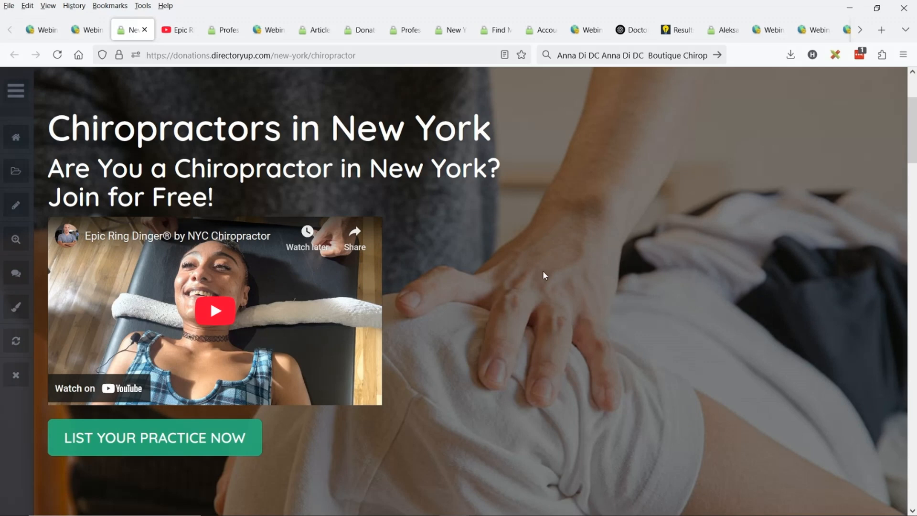
Set the hero section's Text Area Width to 100%, checking the video's placement on the live page
click(96, 29)
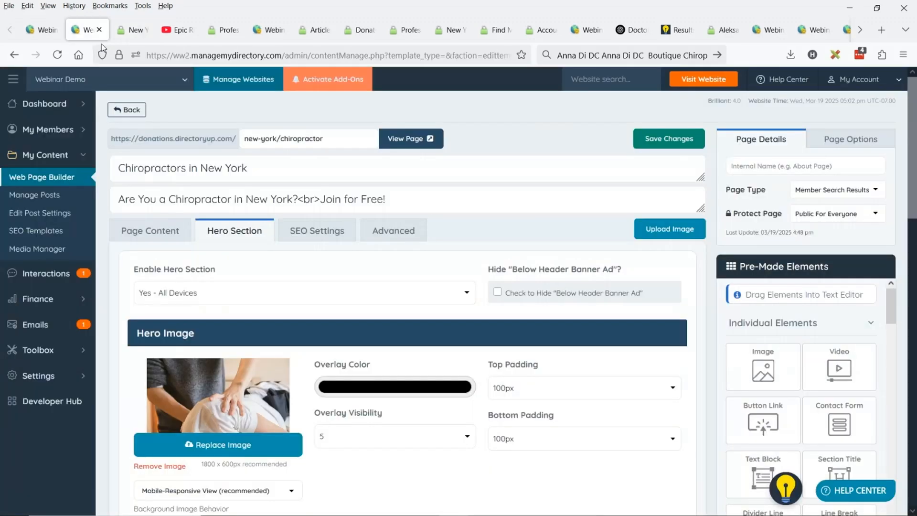
scroll(528, 306, down, 3)
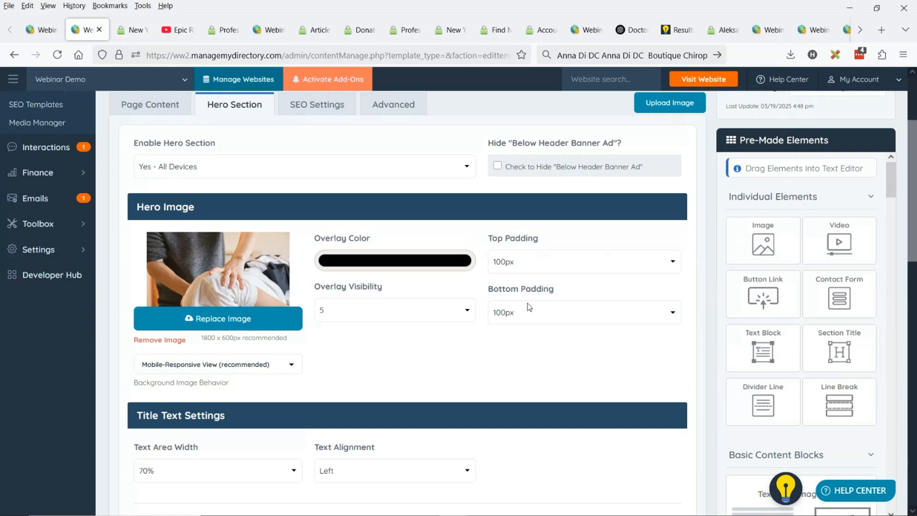
scroll(527, 302, down, 6)
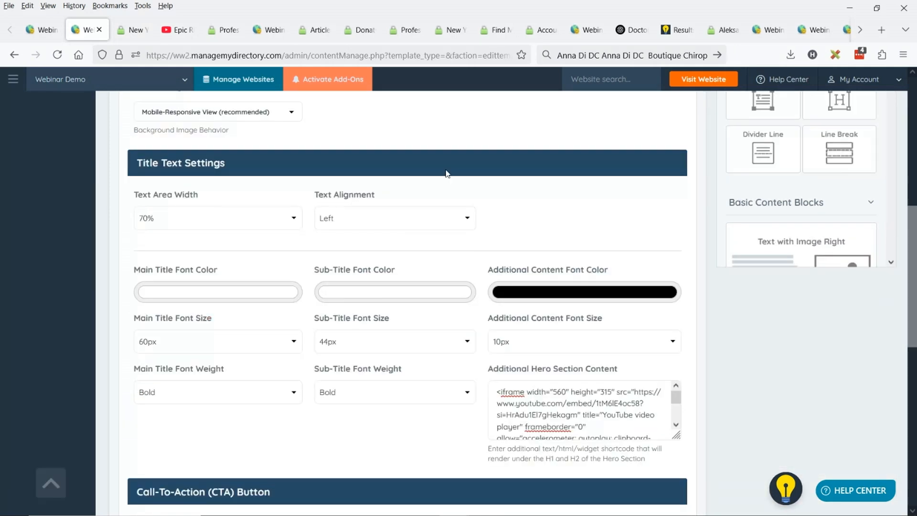
click(229, 211)
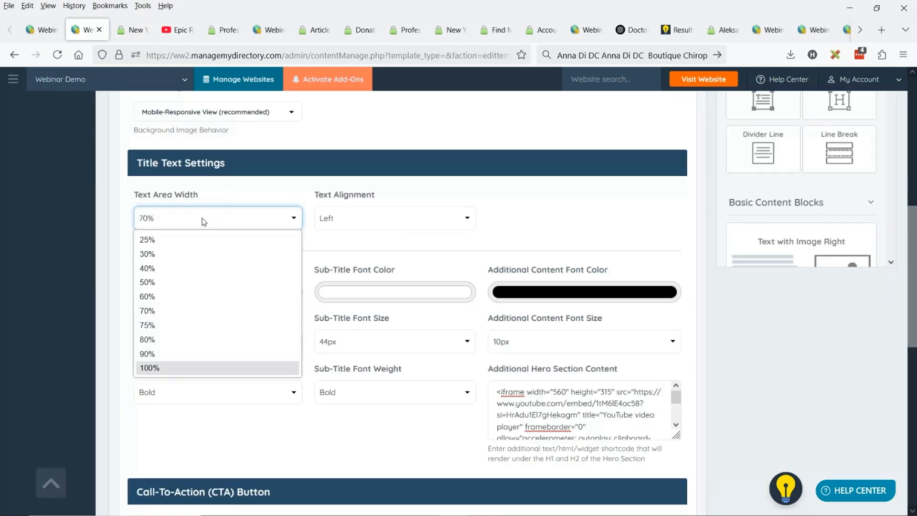
click(149, 367)
click(131, 30)
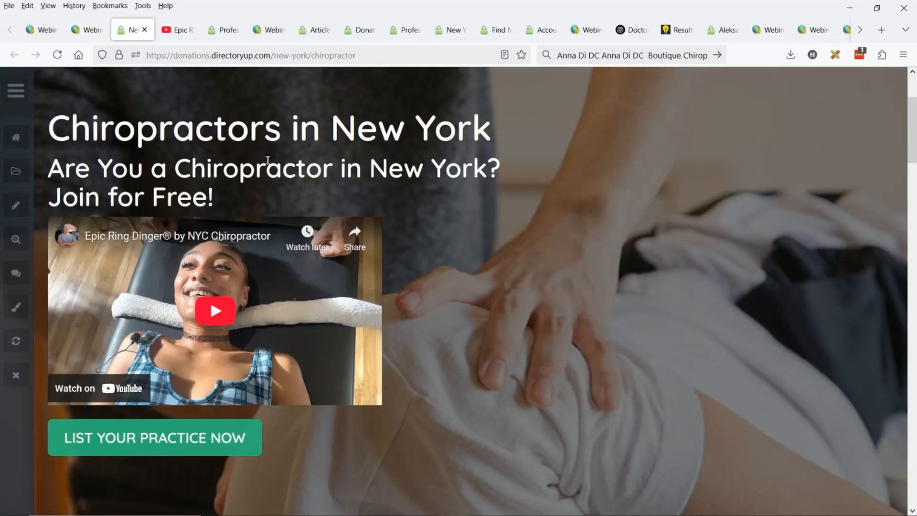
key(ctrl+shift+Tab)
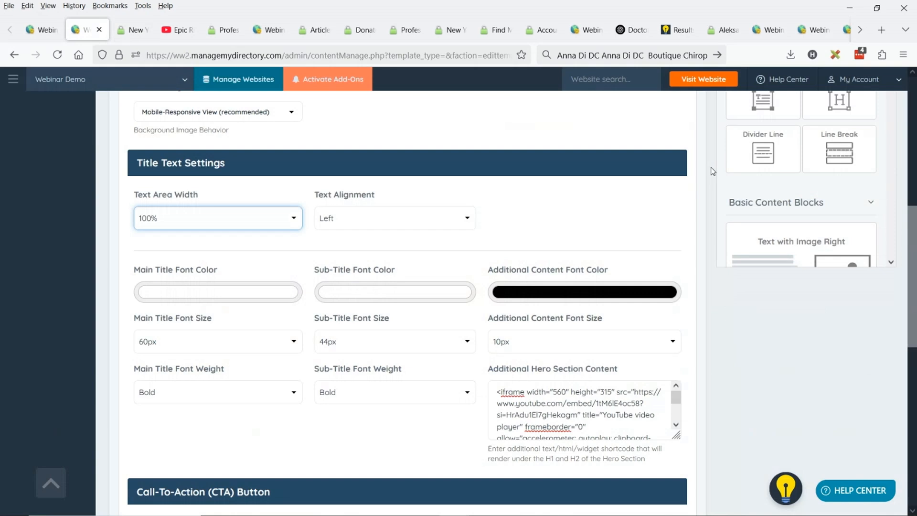
Enlarge the Additional Hero Section Content box and add class="pull-right" to the iframe tag before its width attribute
scroll(645, 302, down, 3)
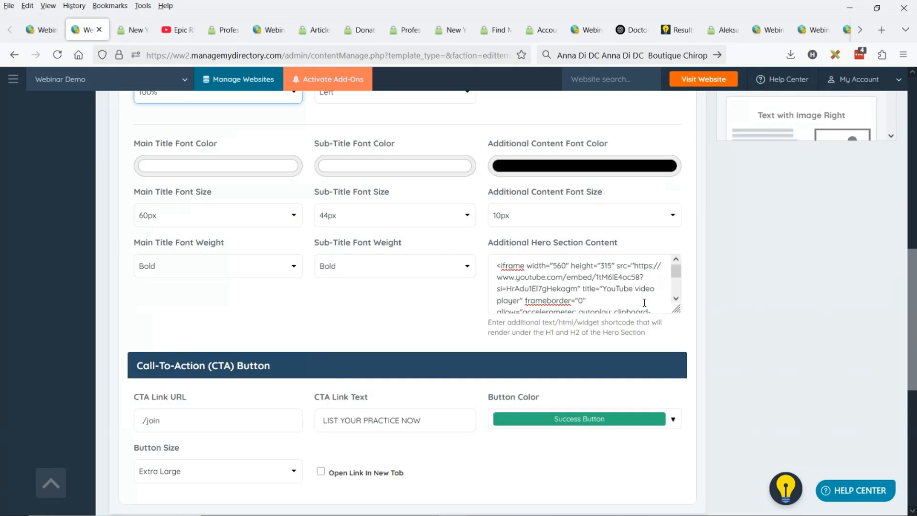
click(605, 296)
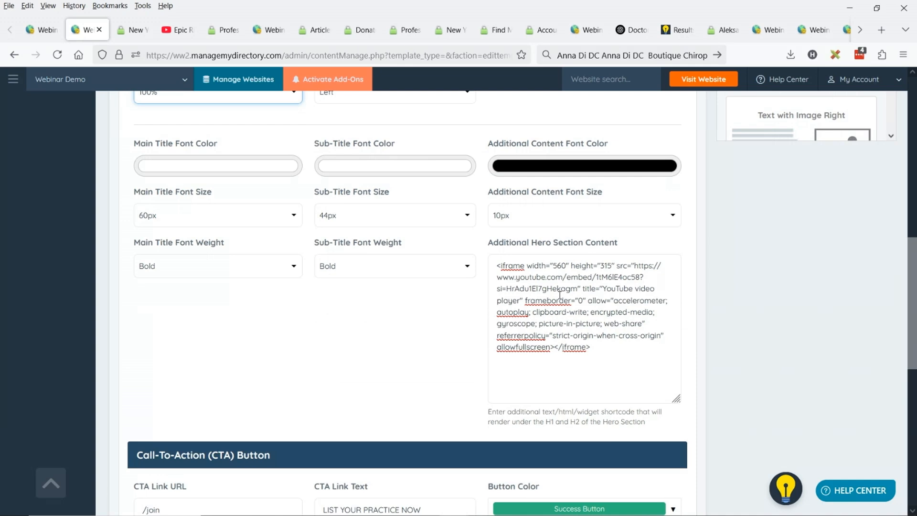
click(531, 265)
text(class=")
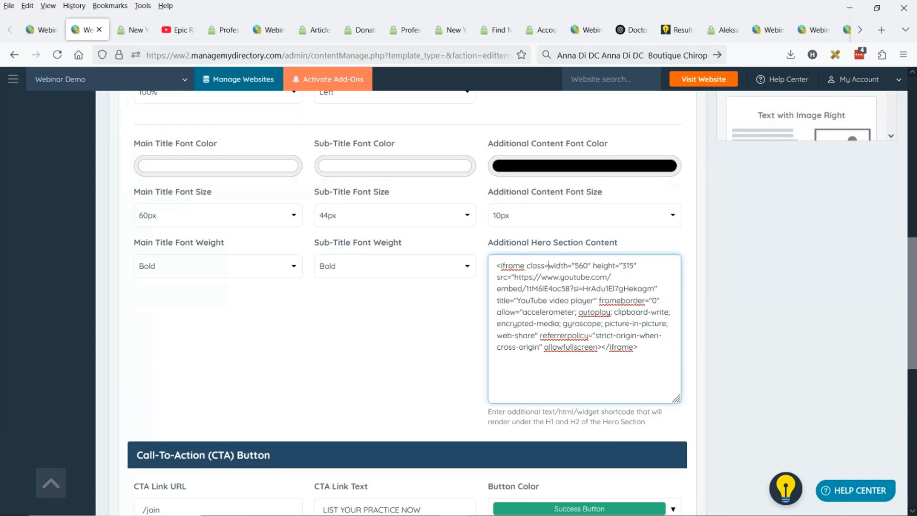
text(pull-right)
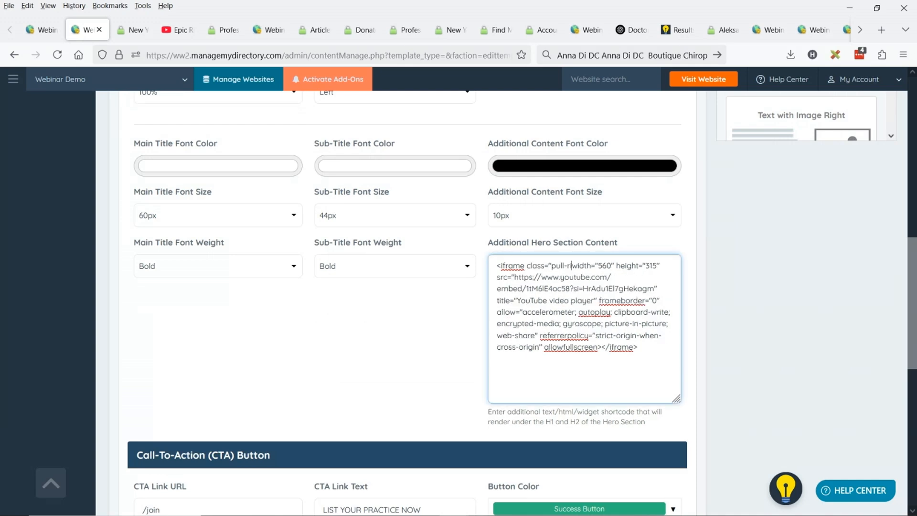
text(")
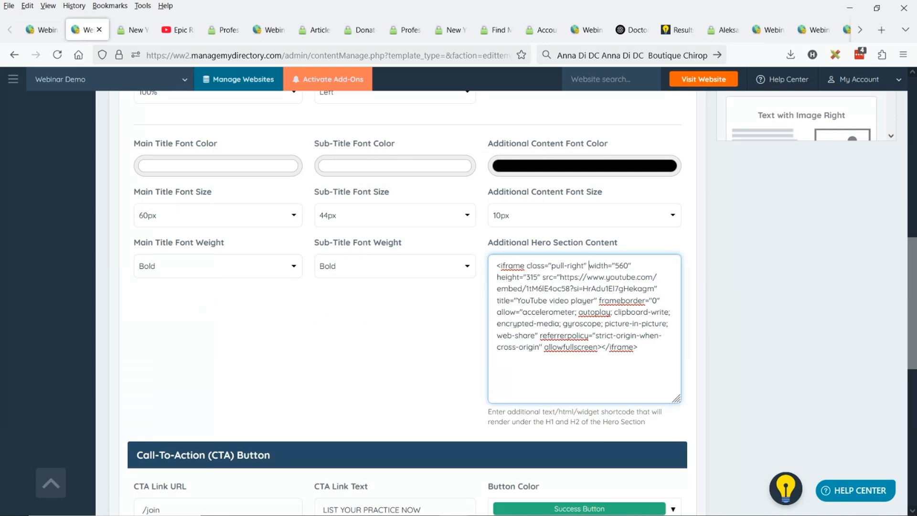
Save the hero section changes and reload the live page to check the right-aligned video
scroll(650, 266, up, 5)
scroll(649, 267, up, 5)
click(692, 143)
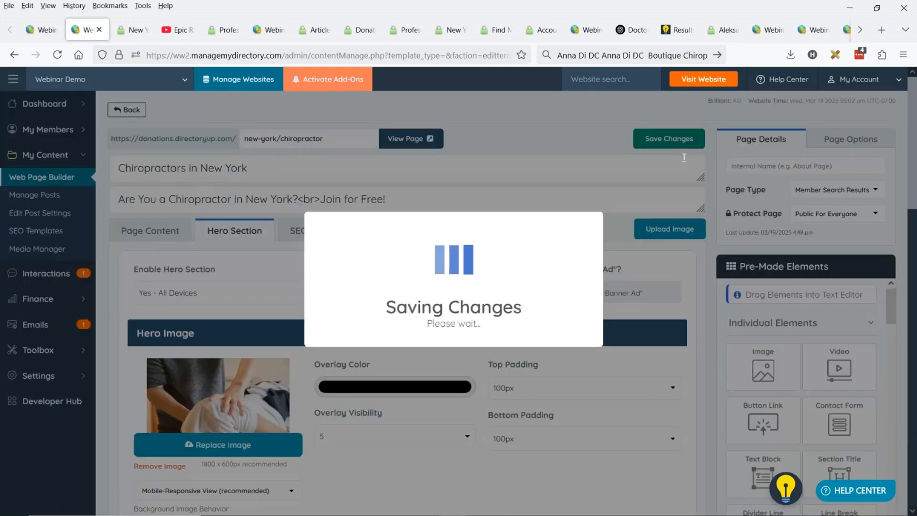
click(132, 31)
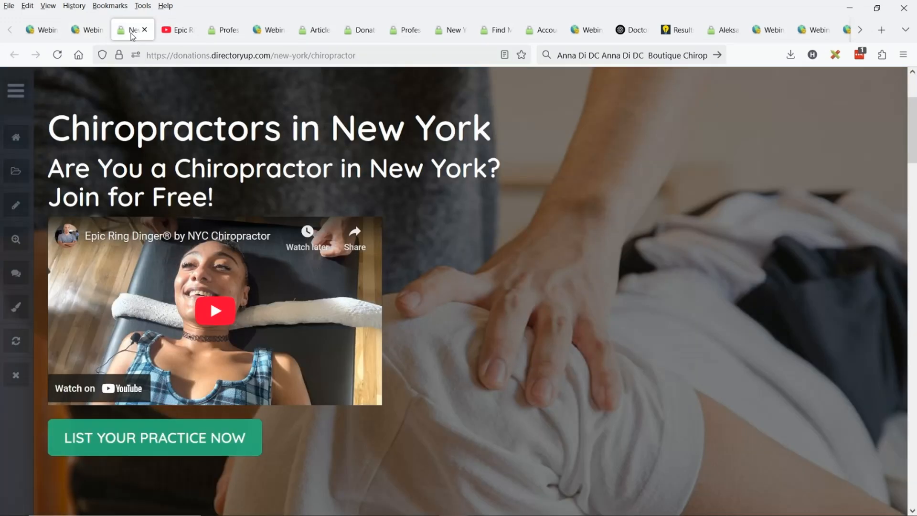
click(57, 55)
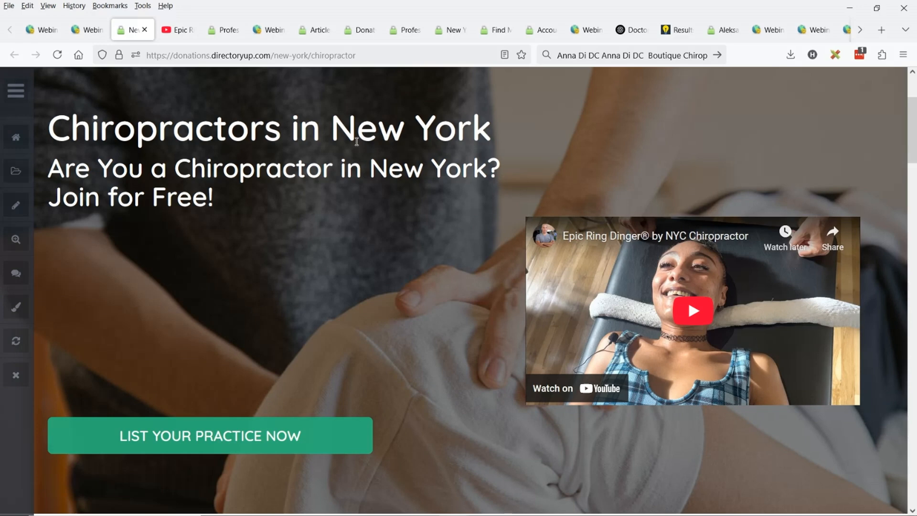
Make the hero image's black overlay fully opaque and check the saved result on the reloaded live page
click(91, 31)
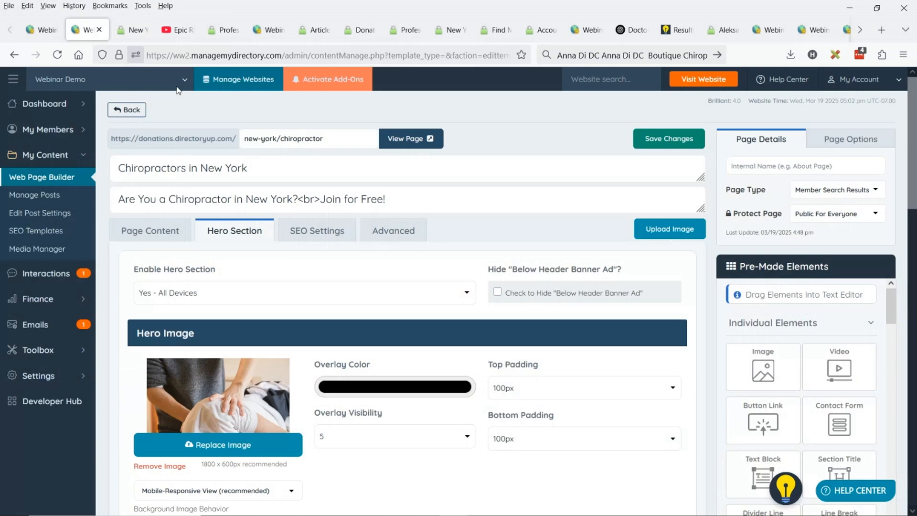
scroll(538, 372, down, 8)
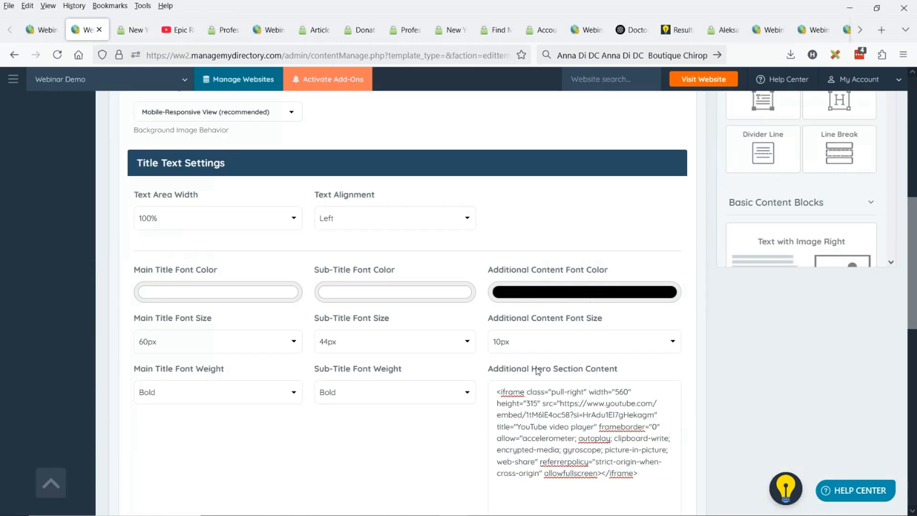
drag(493, 370, 619, 371)
click(619, 371)
scroll(522, 334, up, 8)
scroll(565, 306, down, 3)
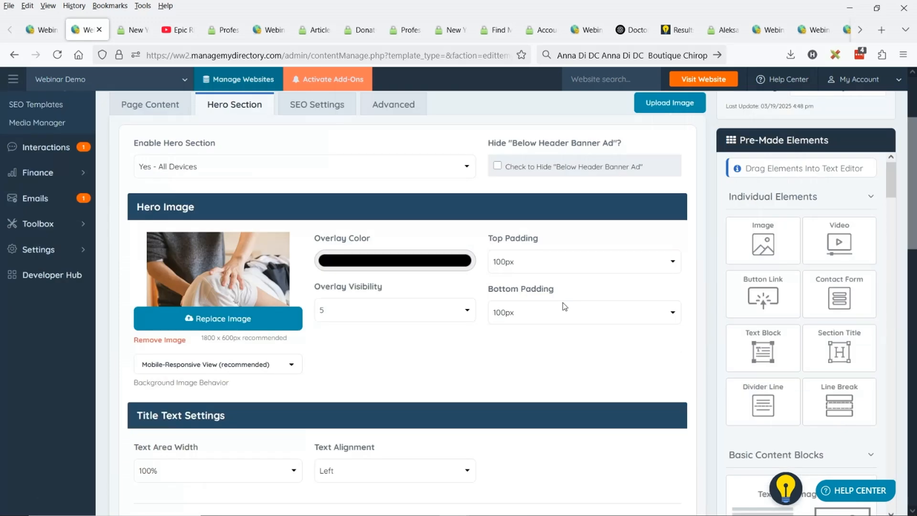
click(357, 308)
click(349, 296)
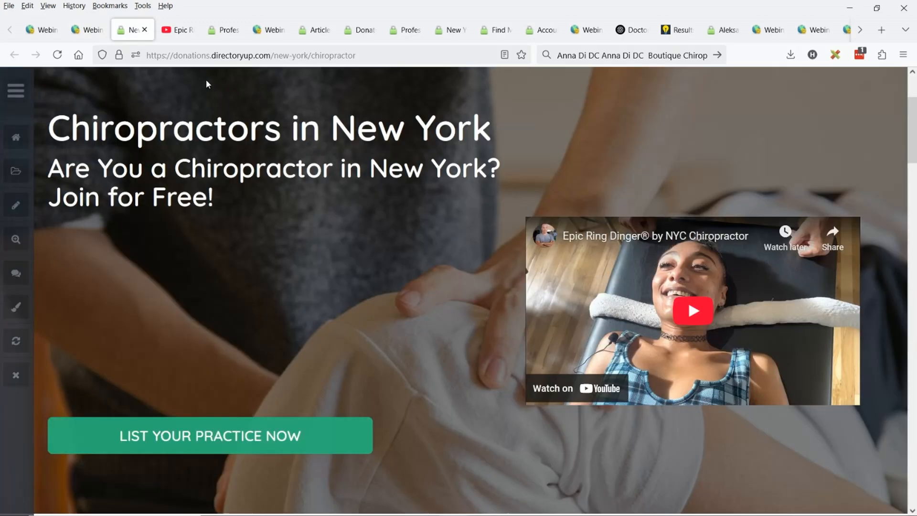
key(F5)
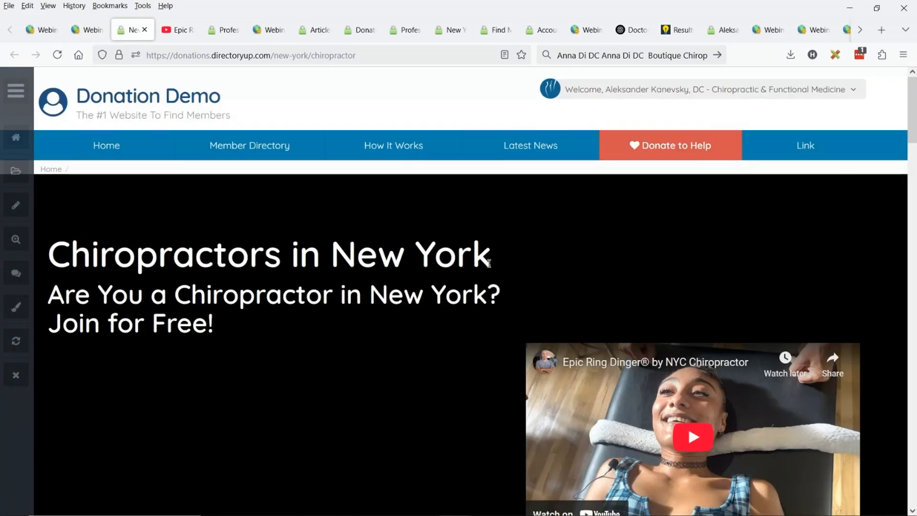
scroll(489, 263, down, 2)
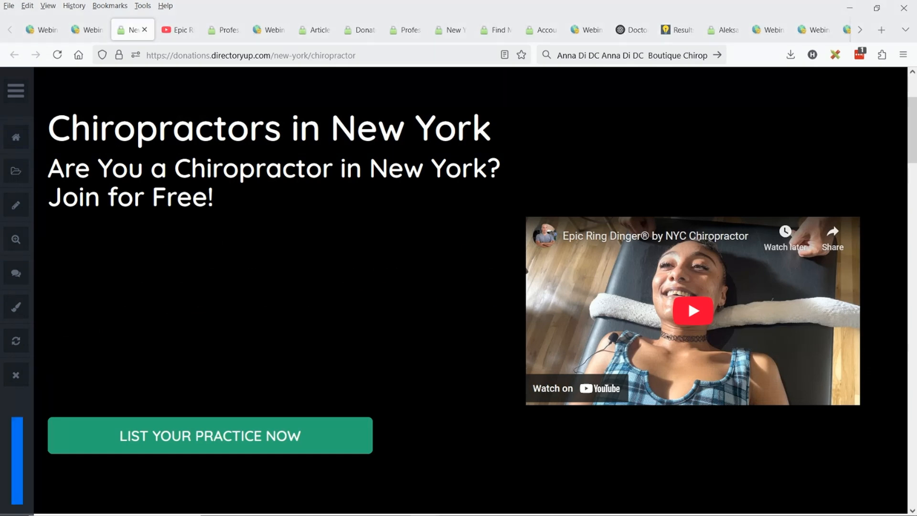
Return to the page editor, enlarge the H1 title box and show the page's main content with the words "Are you searching" selected
click(82, 31)
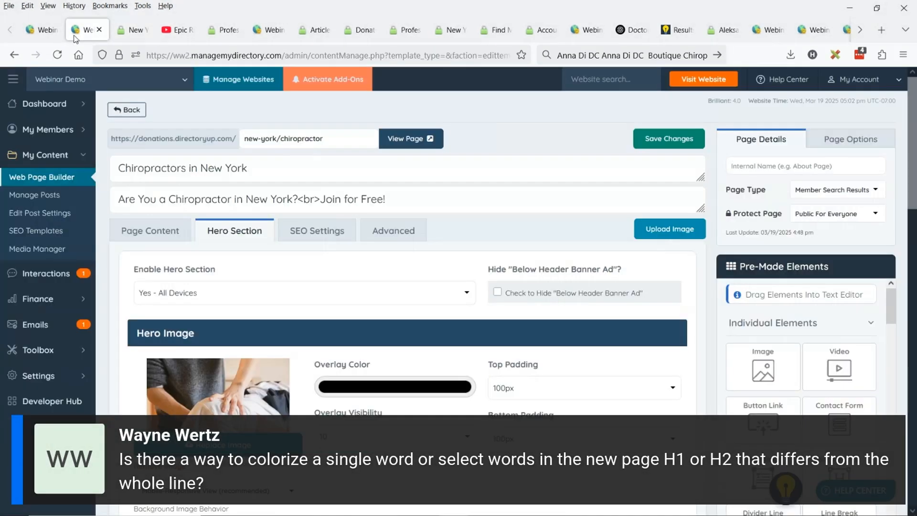
scroll(671, 257, down, 4)
scroll(671, 256, up, 4)
drag(701, 176, 702, 216)
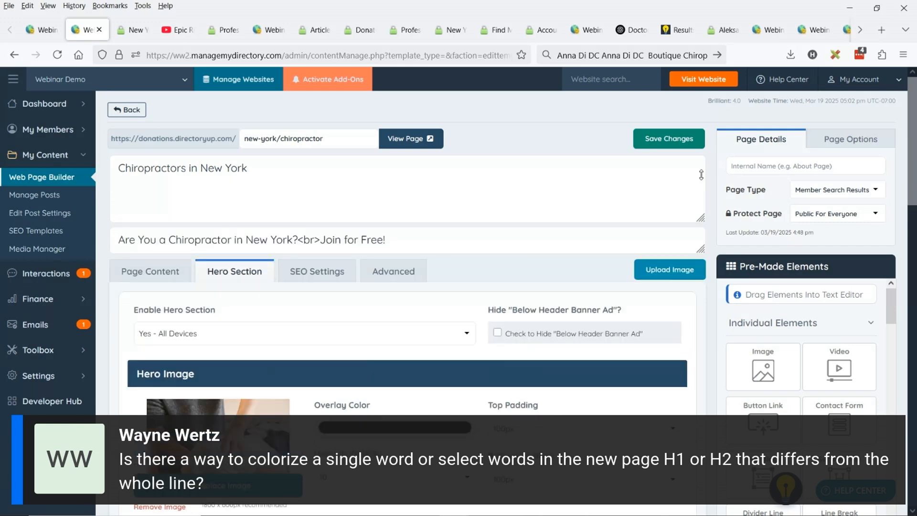
click(144, 275)
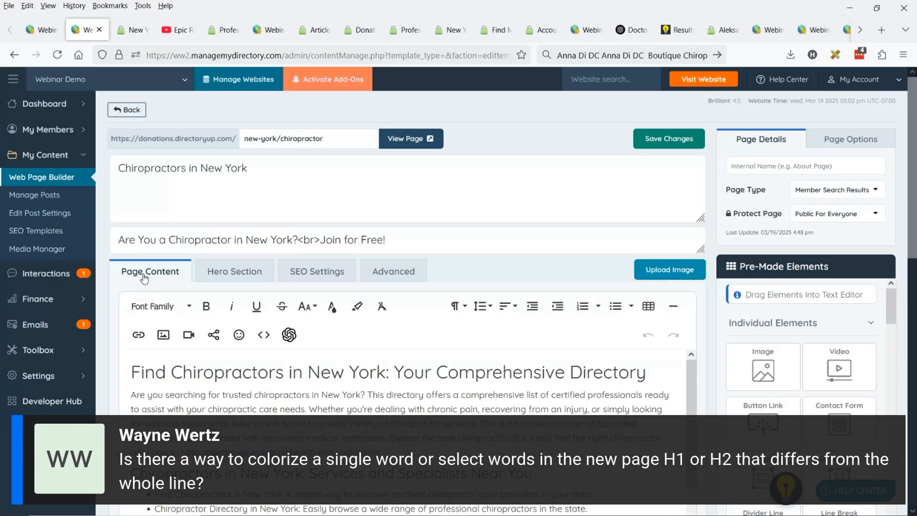
mouse_move(195, 394)
mouse_down()
mouse_move(133, 394)
mouse_move(202, 394)
mouse_up()
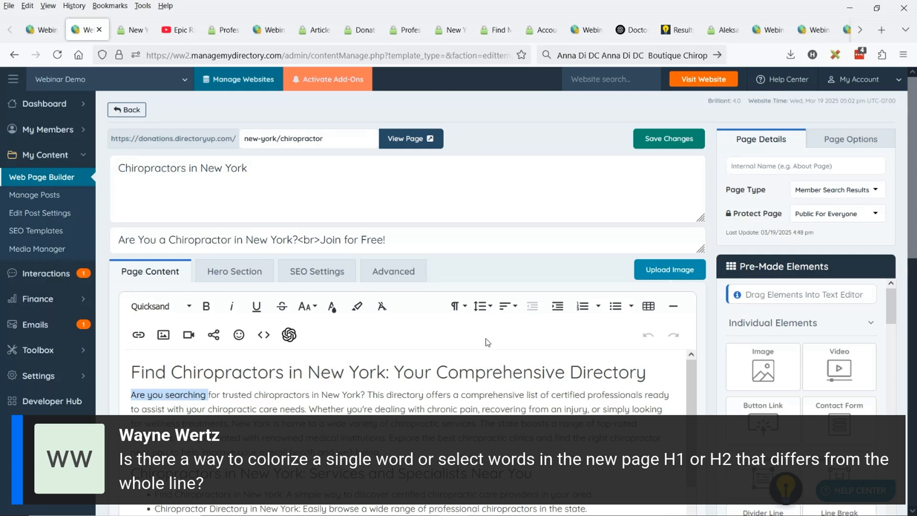
Wrap the words "New York" in the H1 title with <span style="color:red;"> and </span>
click(200, 168)
text(<a)
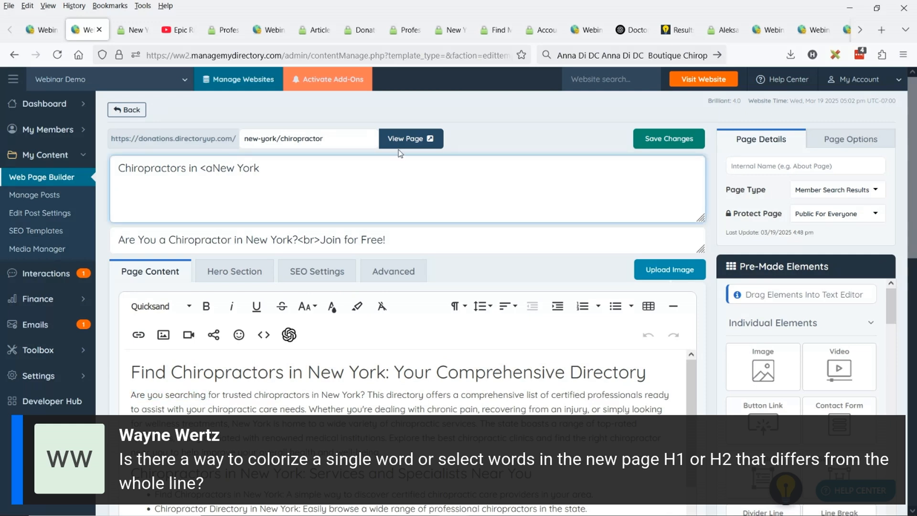
key(BackSpace)
text(span style=)
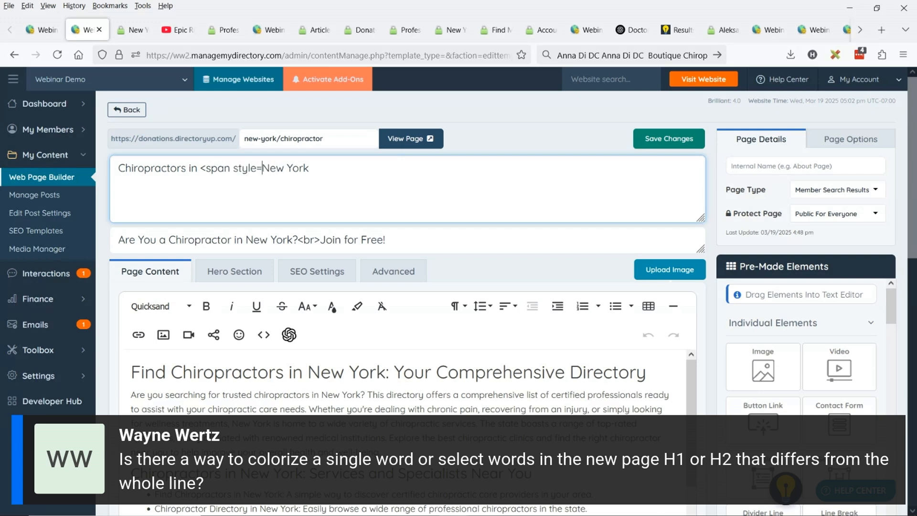
text("color:)
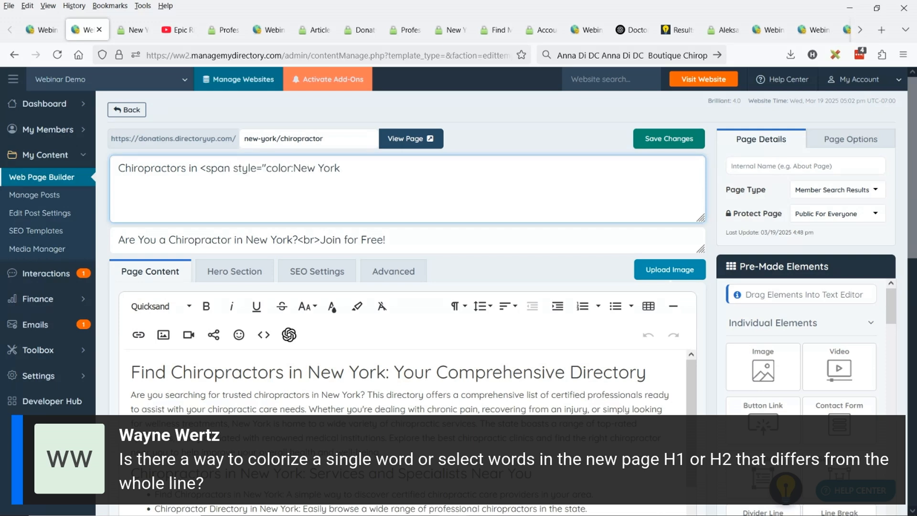
text(red;">New York</span)
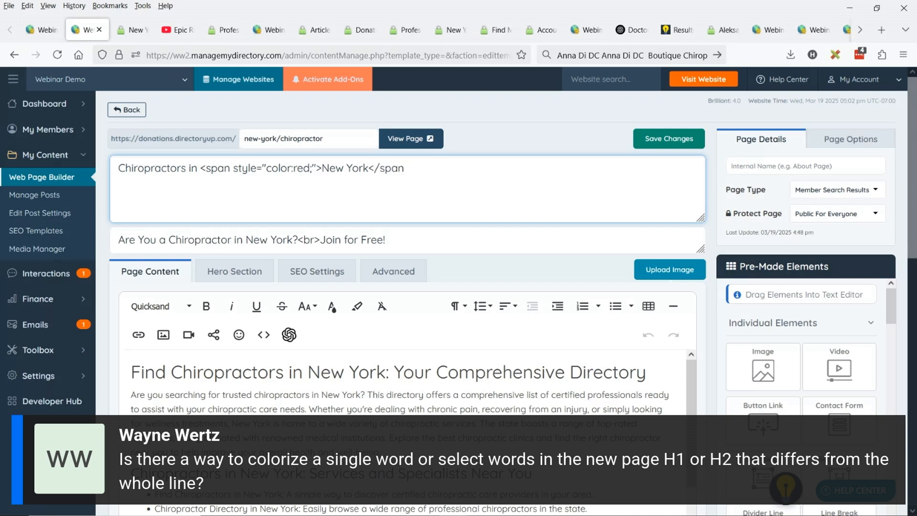
text(>)
Save the title change, check the colored words on the reloaded live page, and return to the title's span code in the editor
drag(293, 168, 313, 178)
key(ctrl+s)
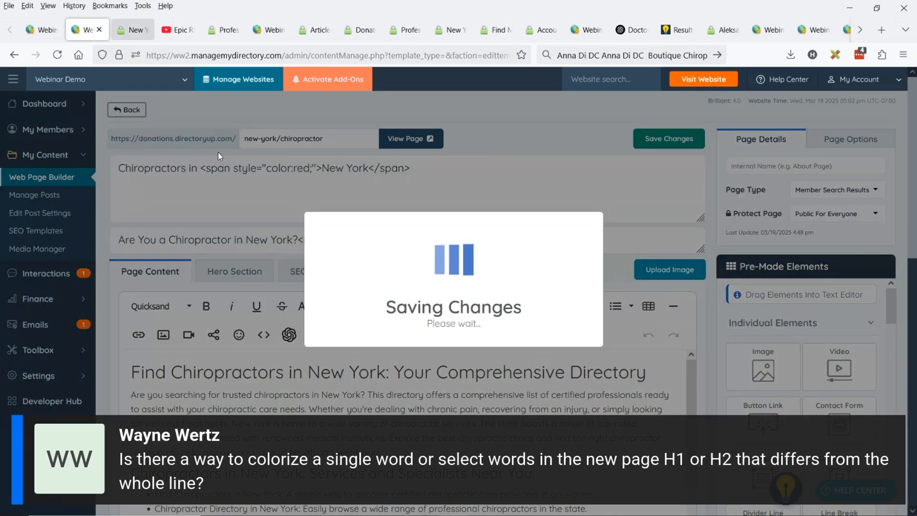
click(143, 35)
key(F5)
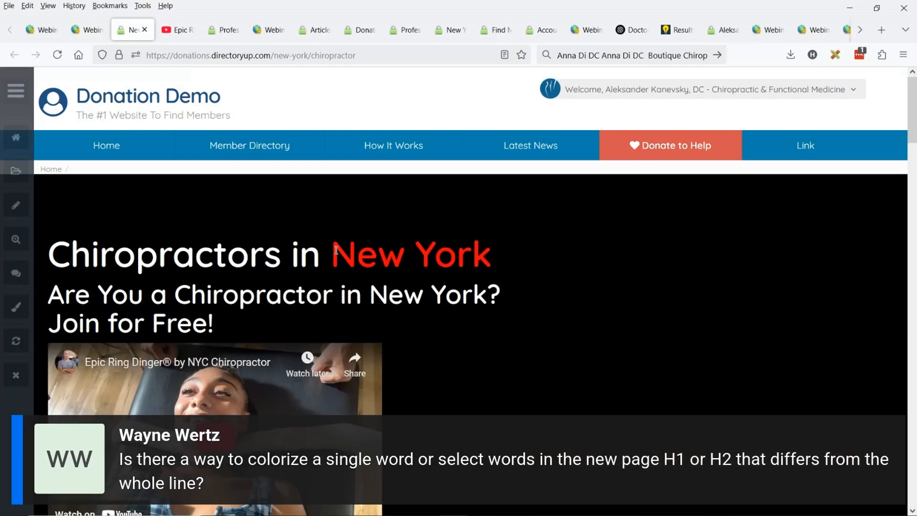
scroll(488, 271, down, 3)
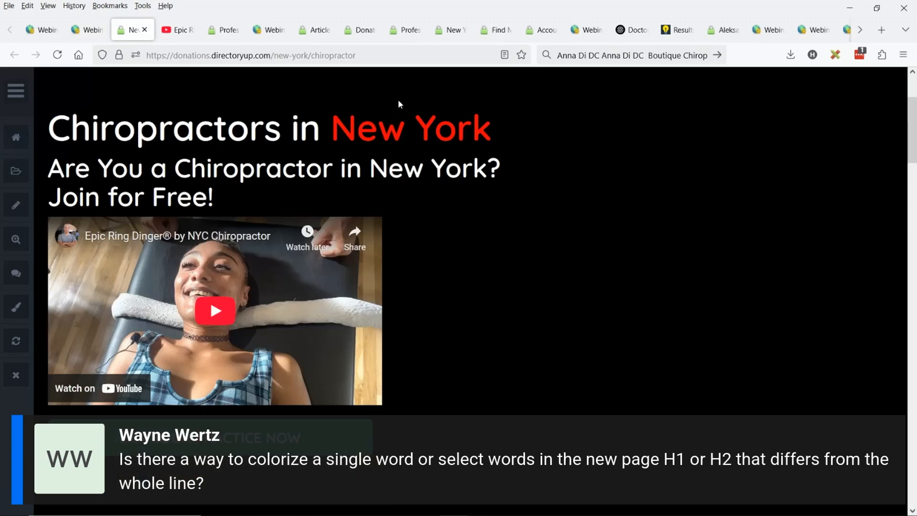
key(ctrl+Page_Up)
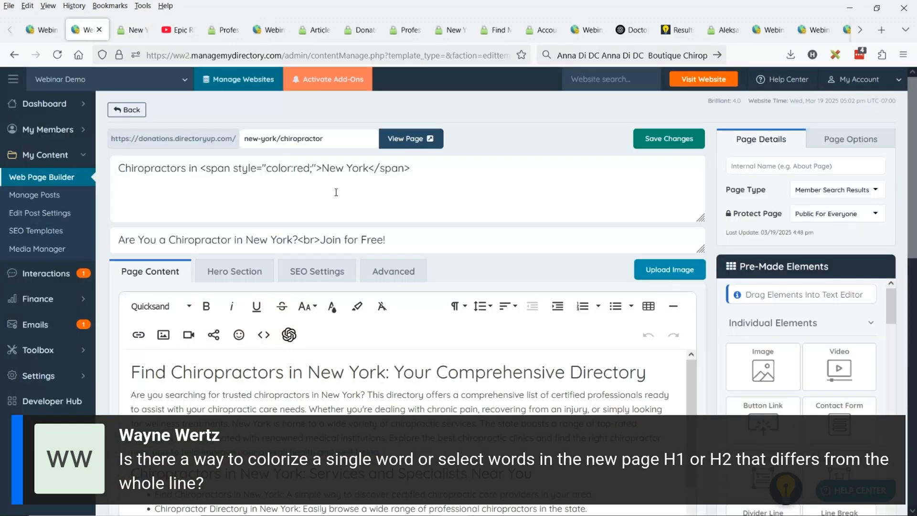
drag(201, 168, 286, 164)
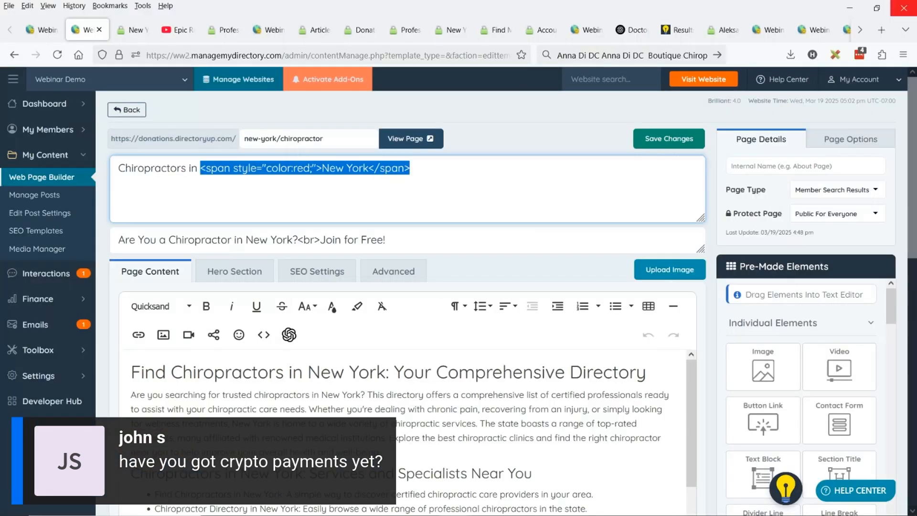
Switch to the article browser tab and search the web for "stripe cytpo wallet"
click(314, 29)
click(305, 55)
text(s)
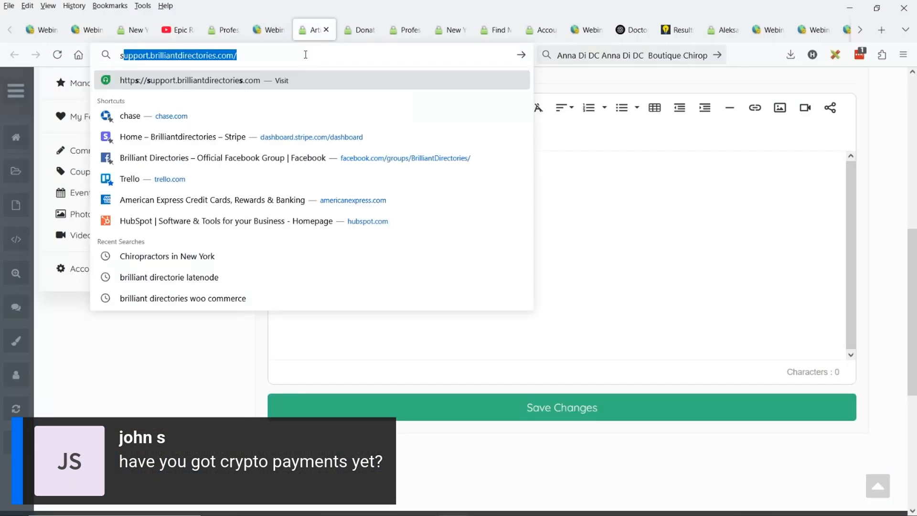
text(tripe cytpo wall)
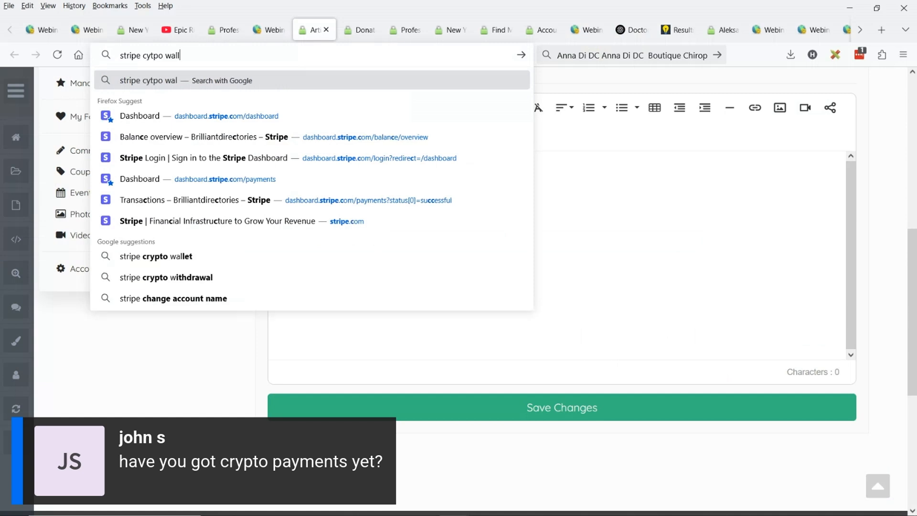
text(et)
key(Return)
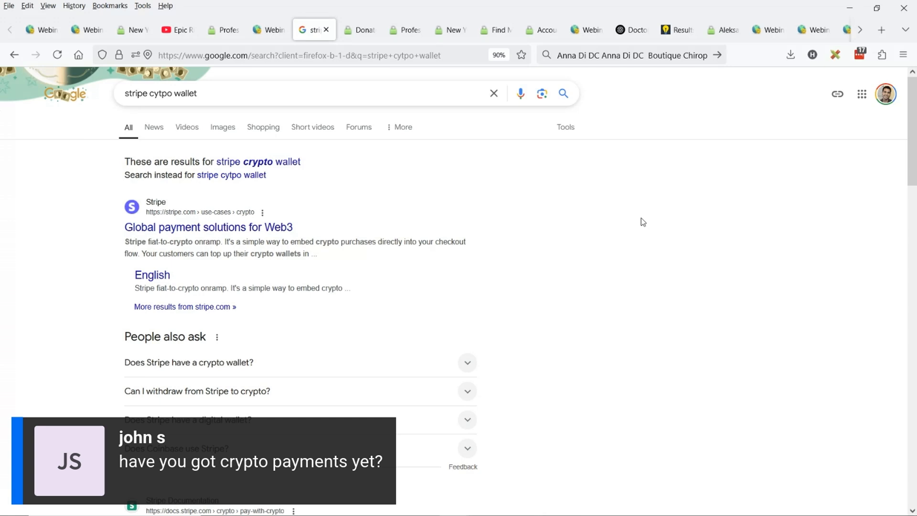
Open Stripe's "Global payment solutions for Web3" result and look through its crypto use-case page
click(173, 234)
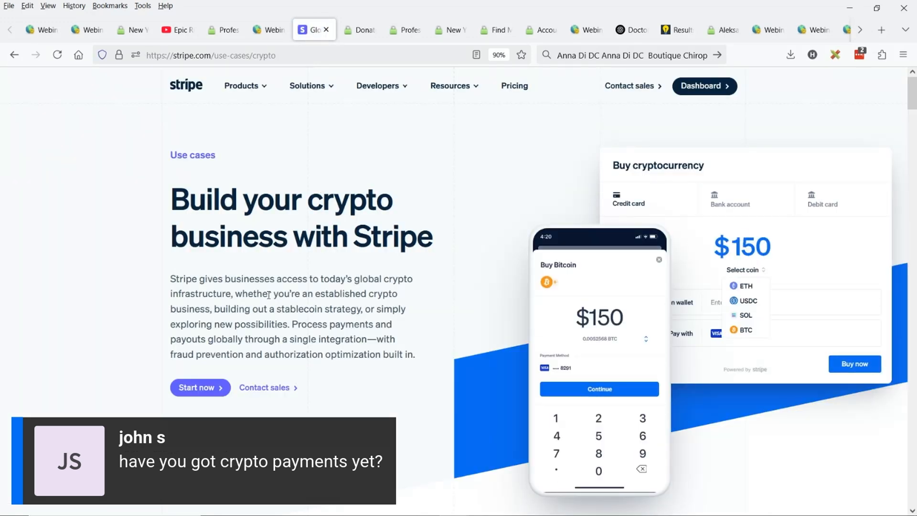
scroll(269, 295, down, 3)
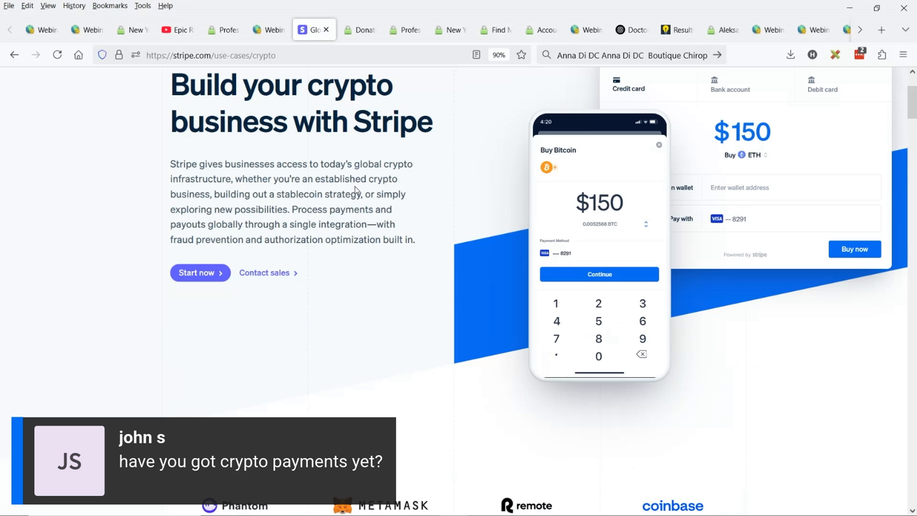
scroll(389, 194, down, 3)
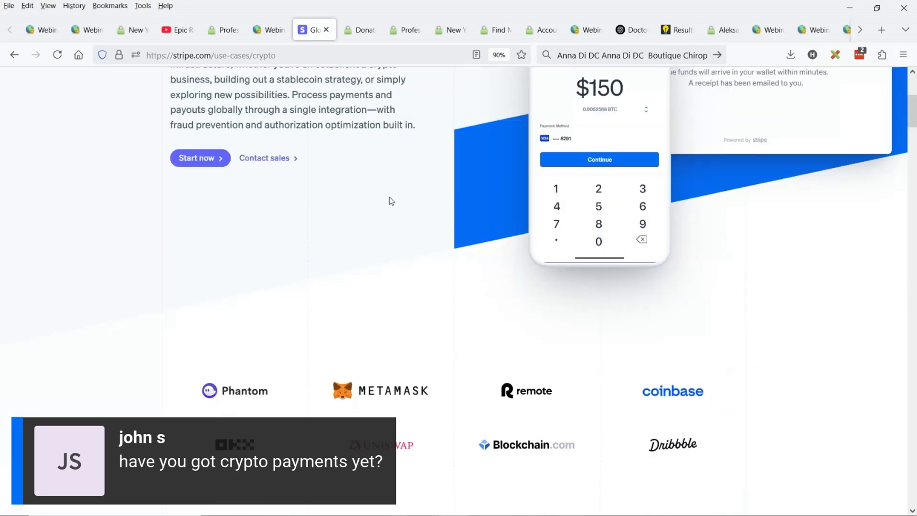
scroll(389, 196, down, 6)
scroll(389, 197, up, 10)
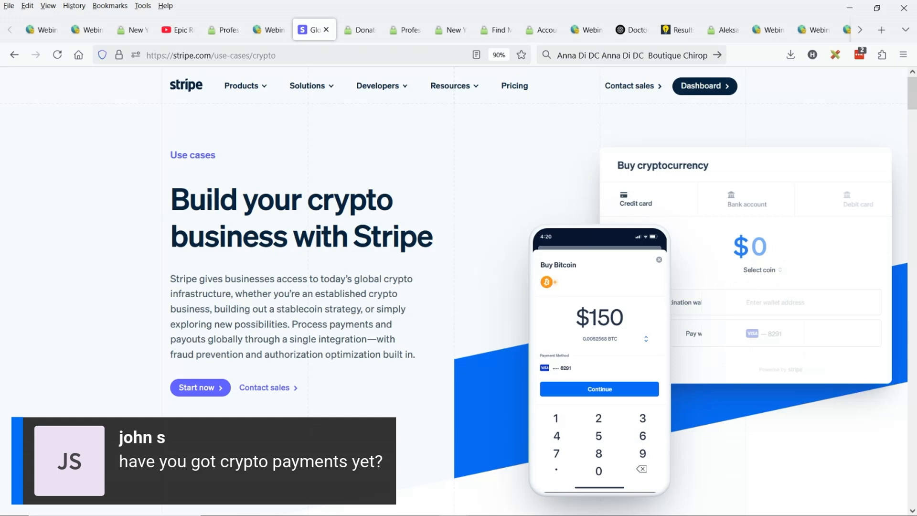
scroll(2, 204, down, 5)
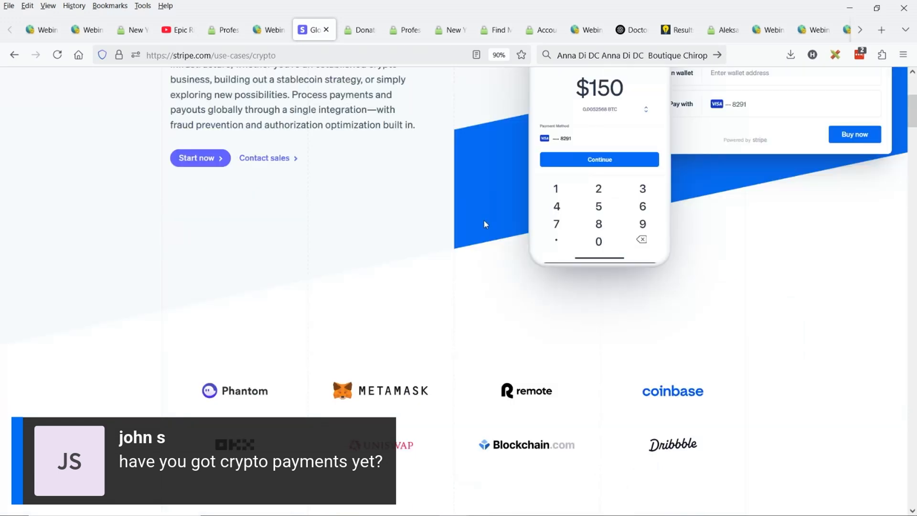
scroll(483, 219, down, 7)
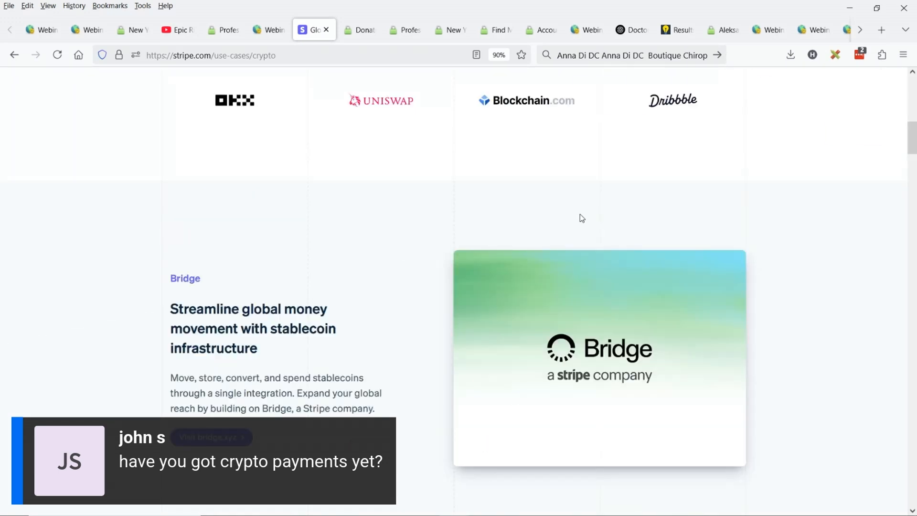